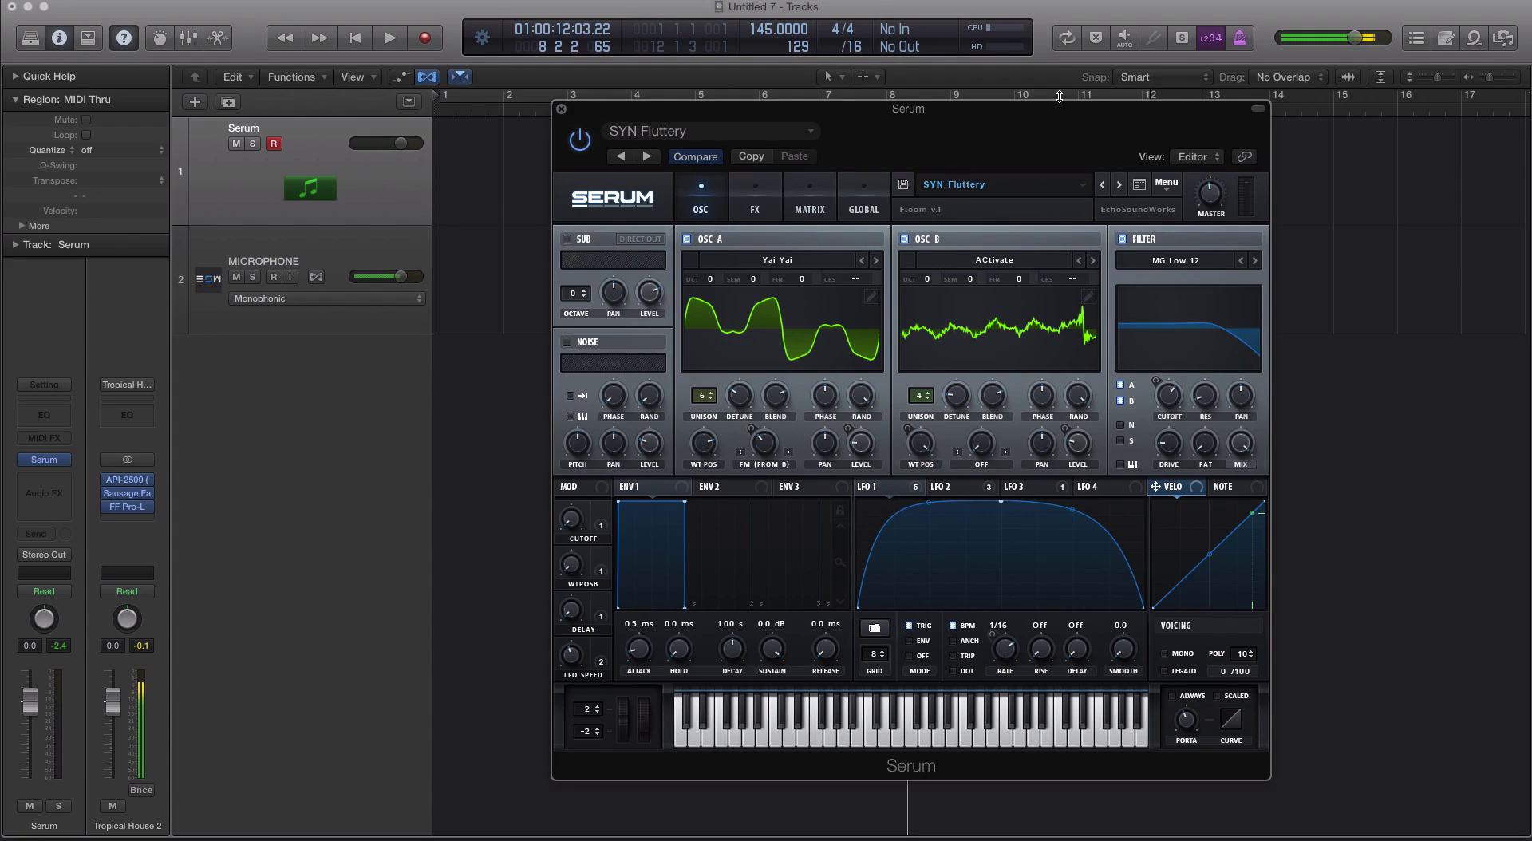
# Look through Serum's effects and global settings pages, then return to the oscillator page.
pyautogui.click(747, 207)
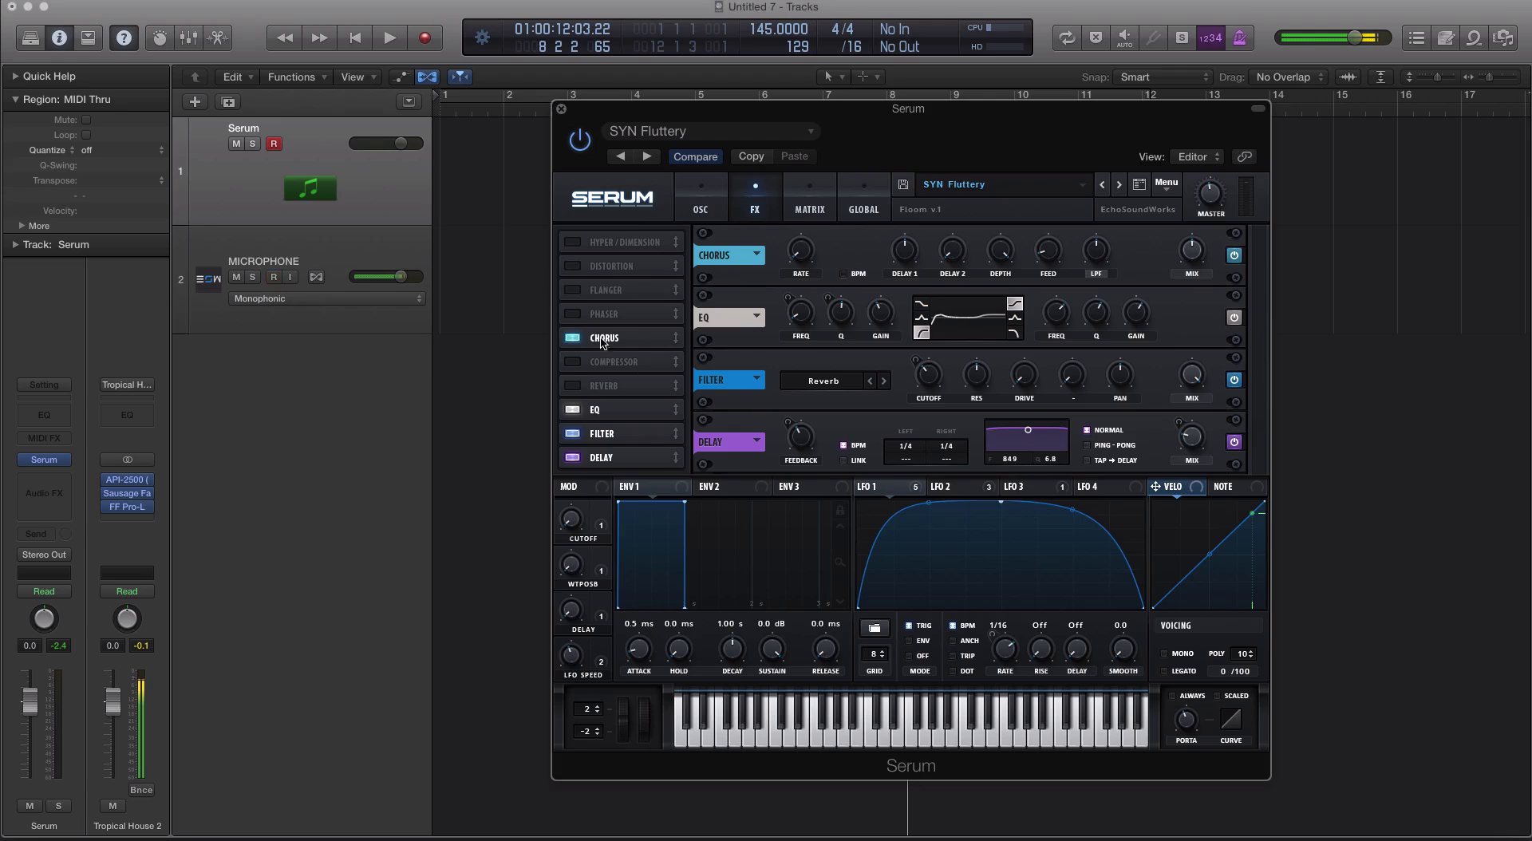
pyautogui.click(701, 204)
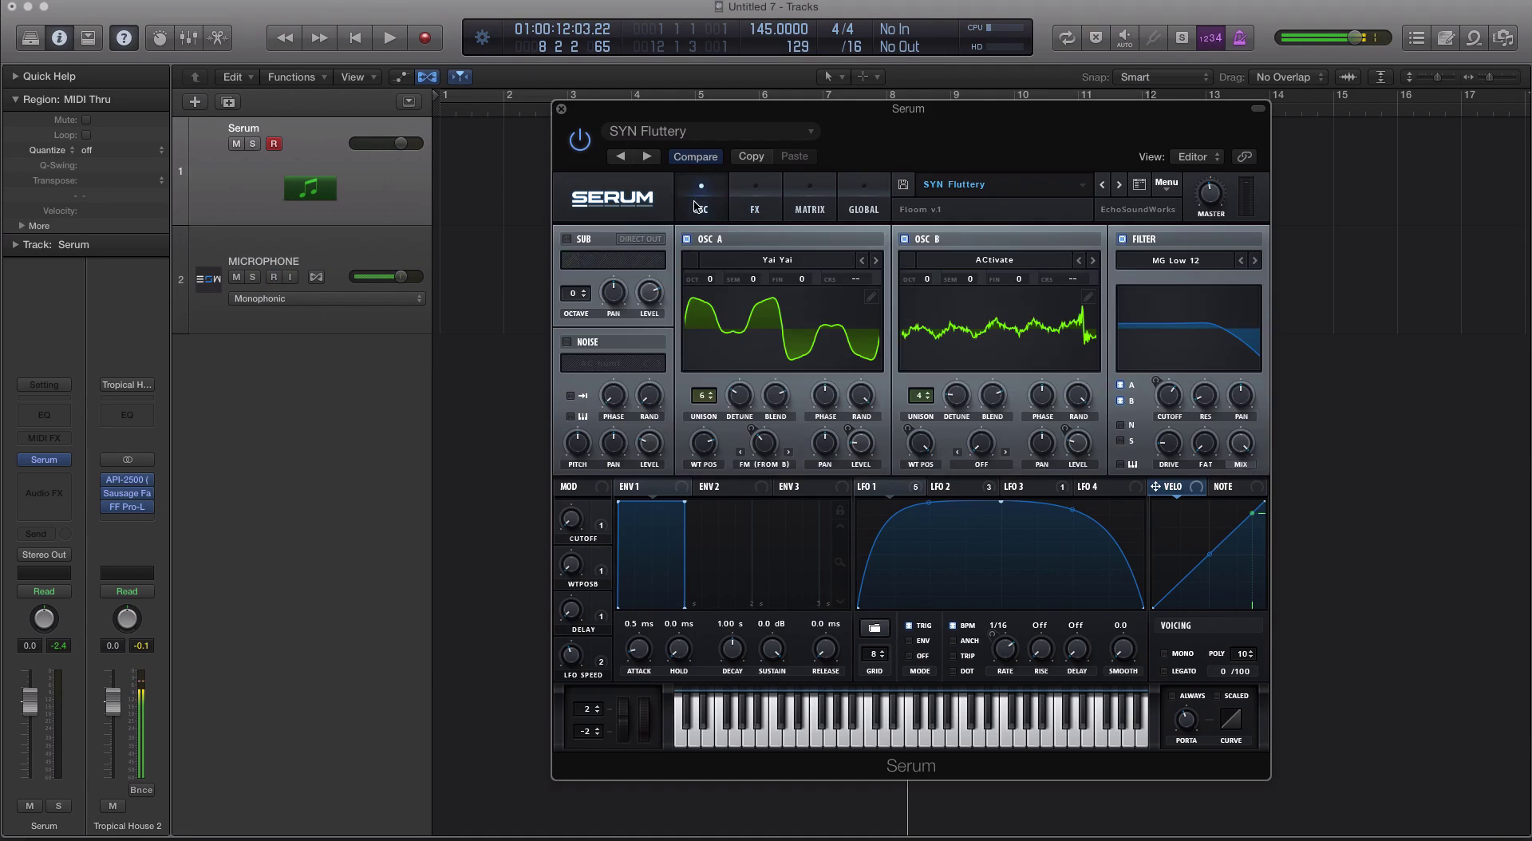
pyautogui.click(860, 211)
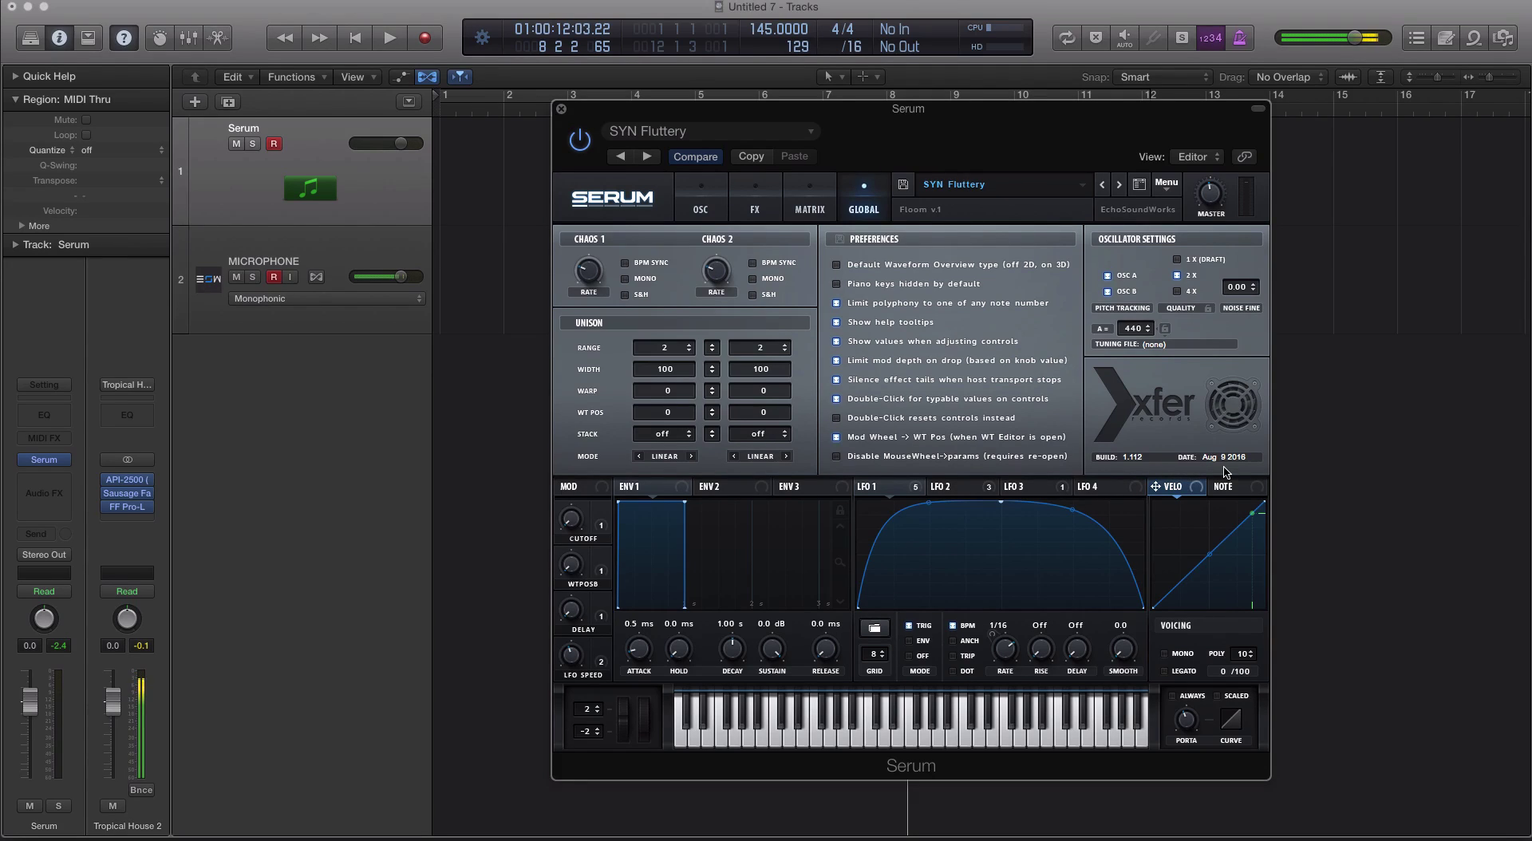
pyautogui.click(699, 206)
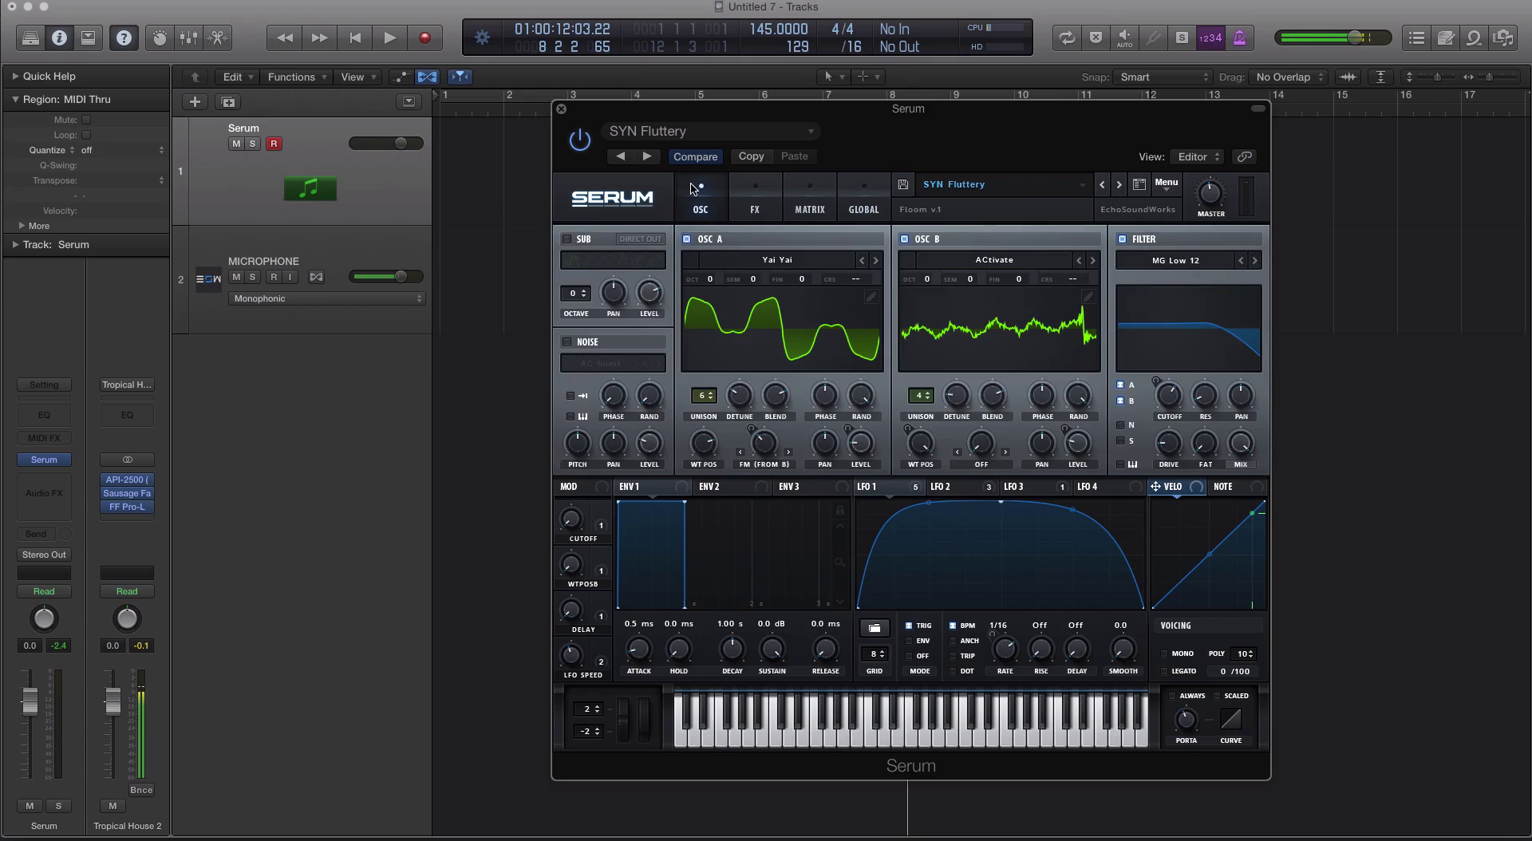
# Enable the Compressor in the effects chain and return to the oscillator page.
pyautogui.click(771, 209)
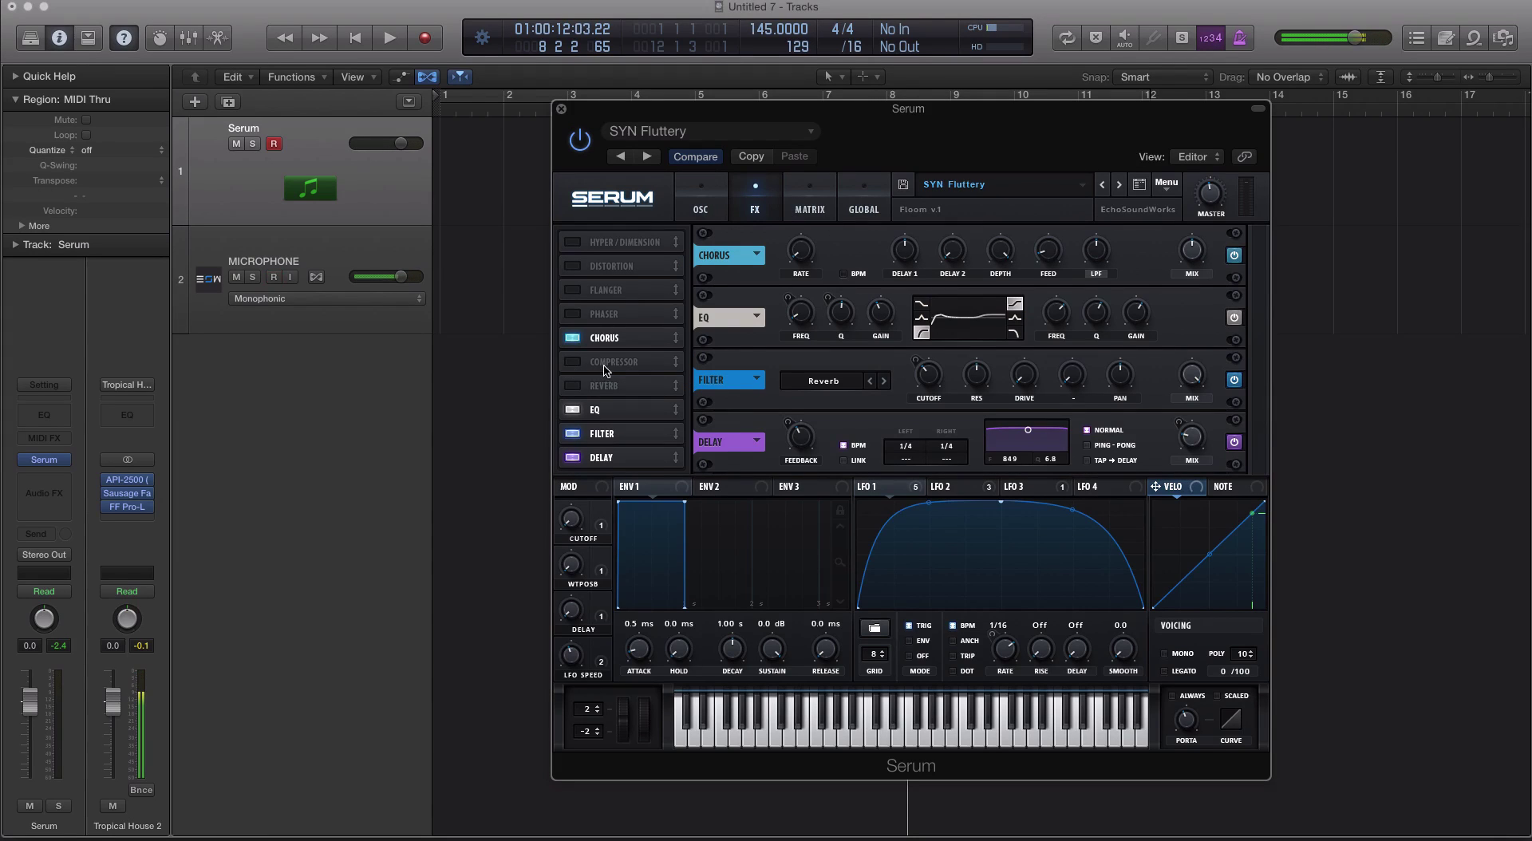
pyautogui.click(574, 363)
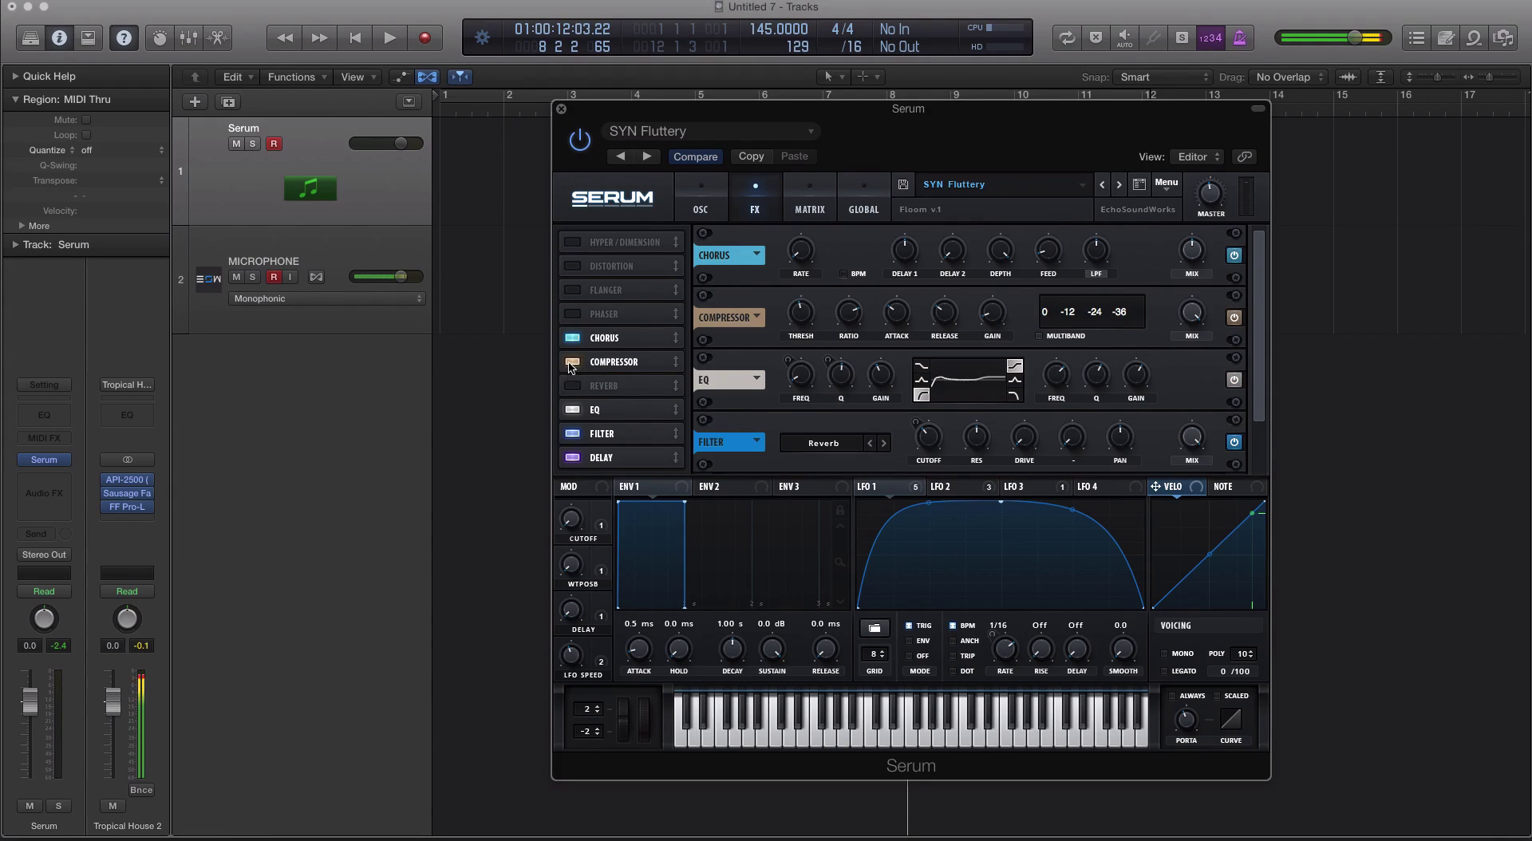
pyautogui.click(702, 209)
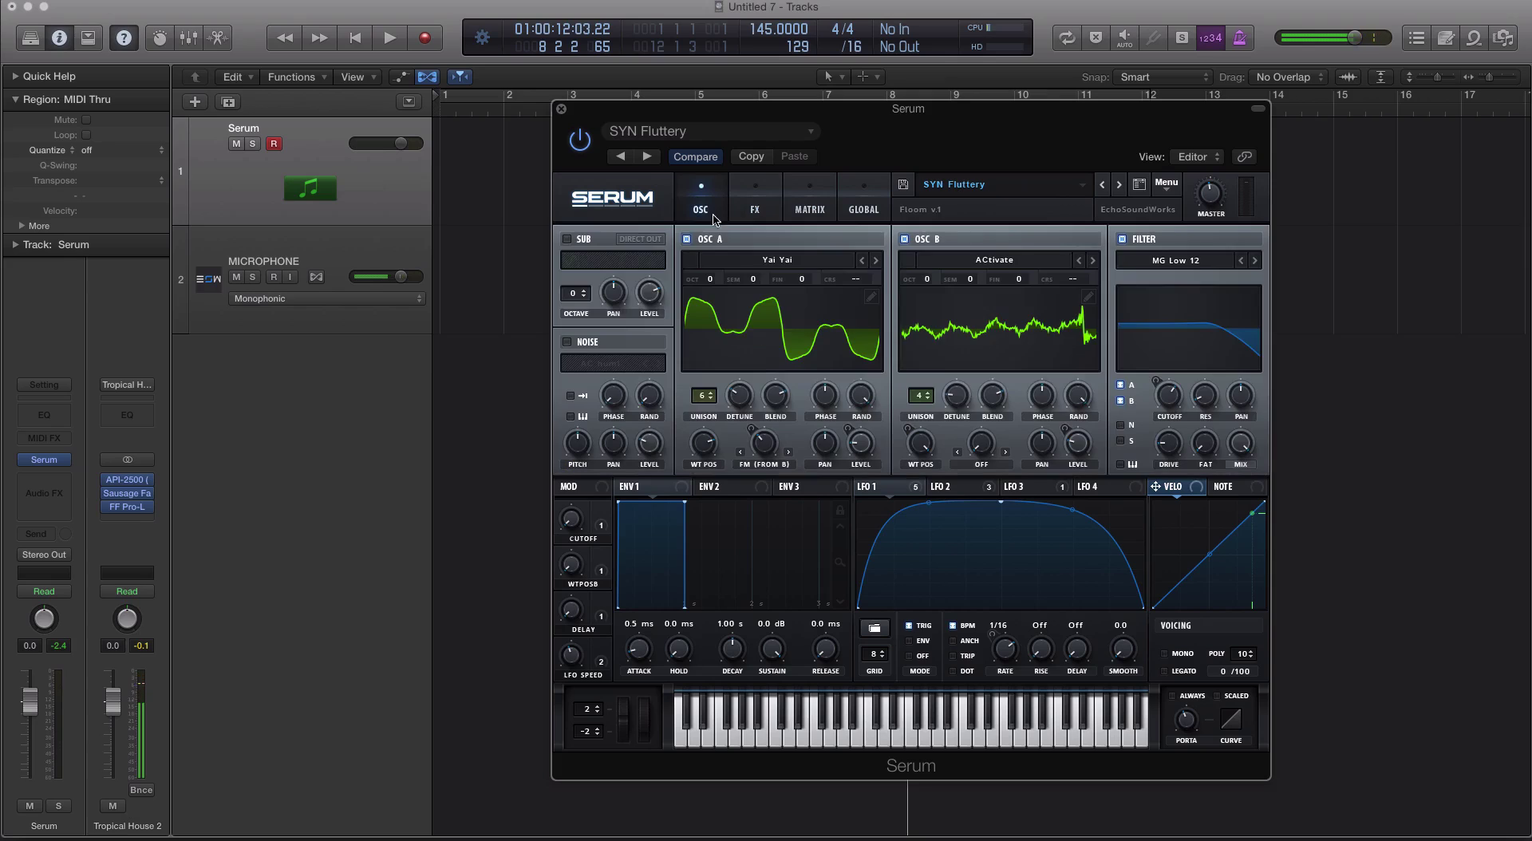
# Switch the waveform displays of OSC A and OSC B to the 3D wavetable view.
pyautogui.click(783, 304)
pyautogui.click(941, 341)
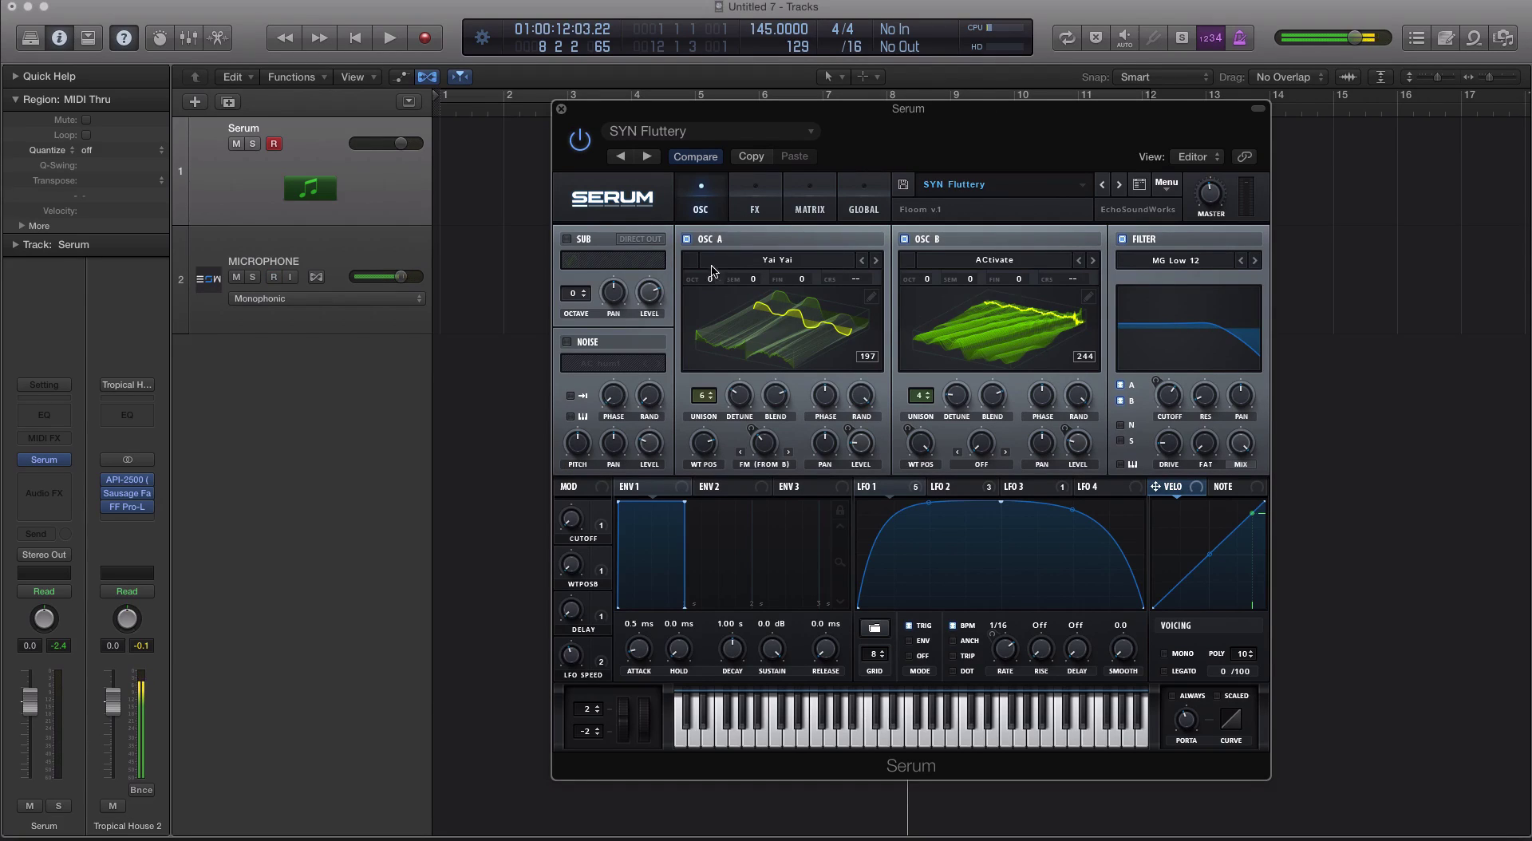
# Audition OSC A and OSC B separately by toggling each one off, then enable both again.
pyautogui.click(907, 237)
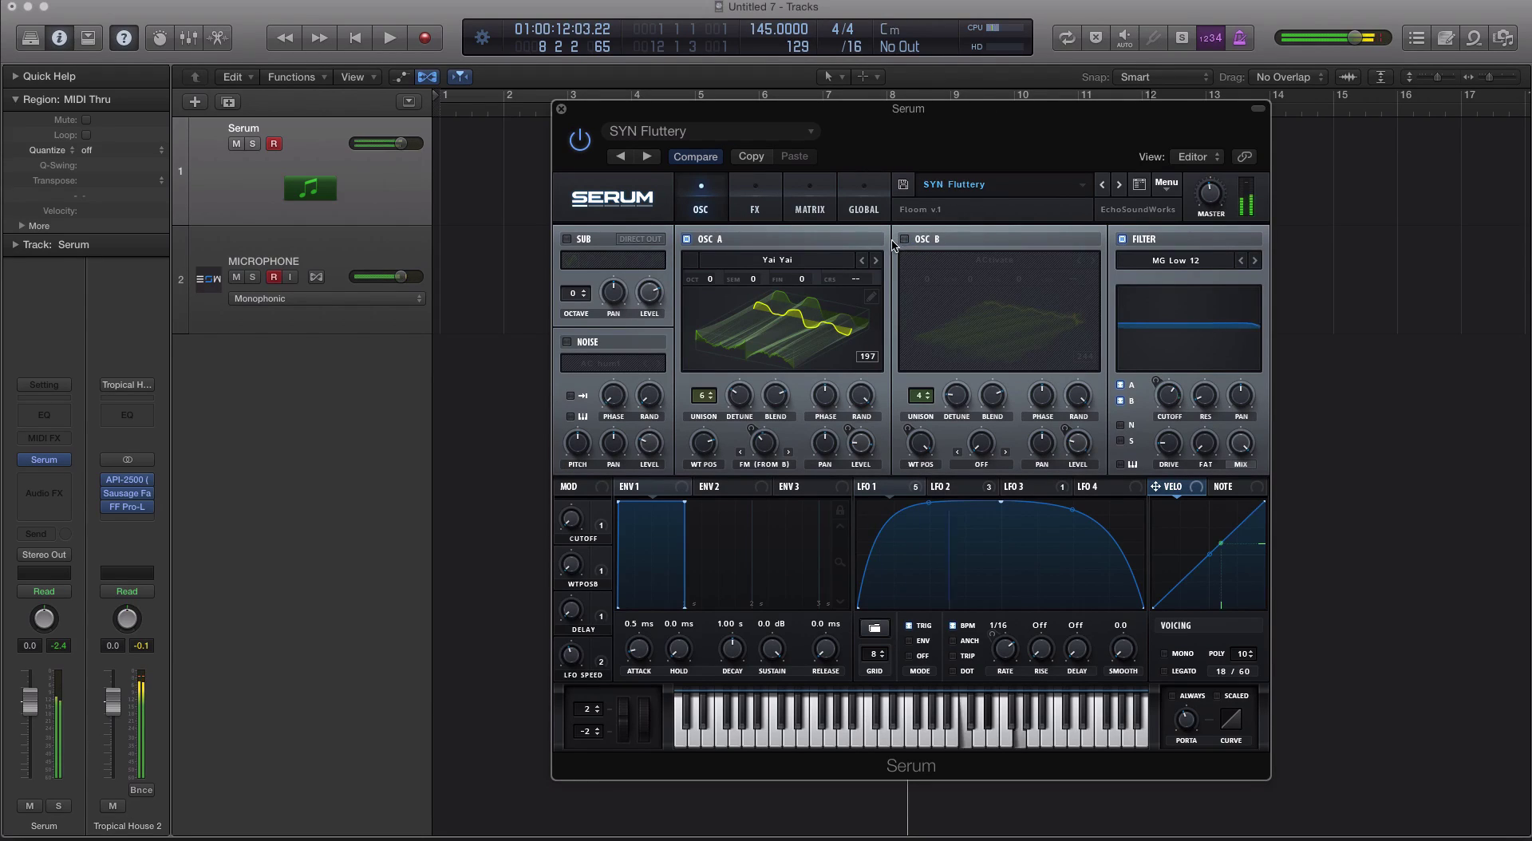
pyautogui.click(686, 239)
pyautogui.click(905, 239)
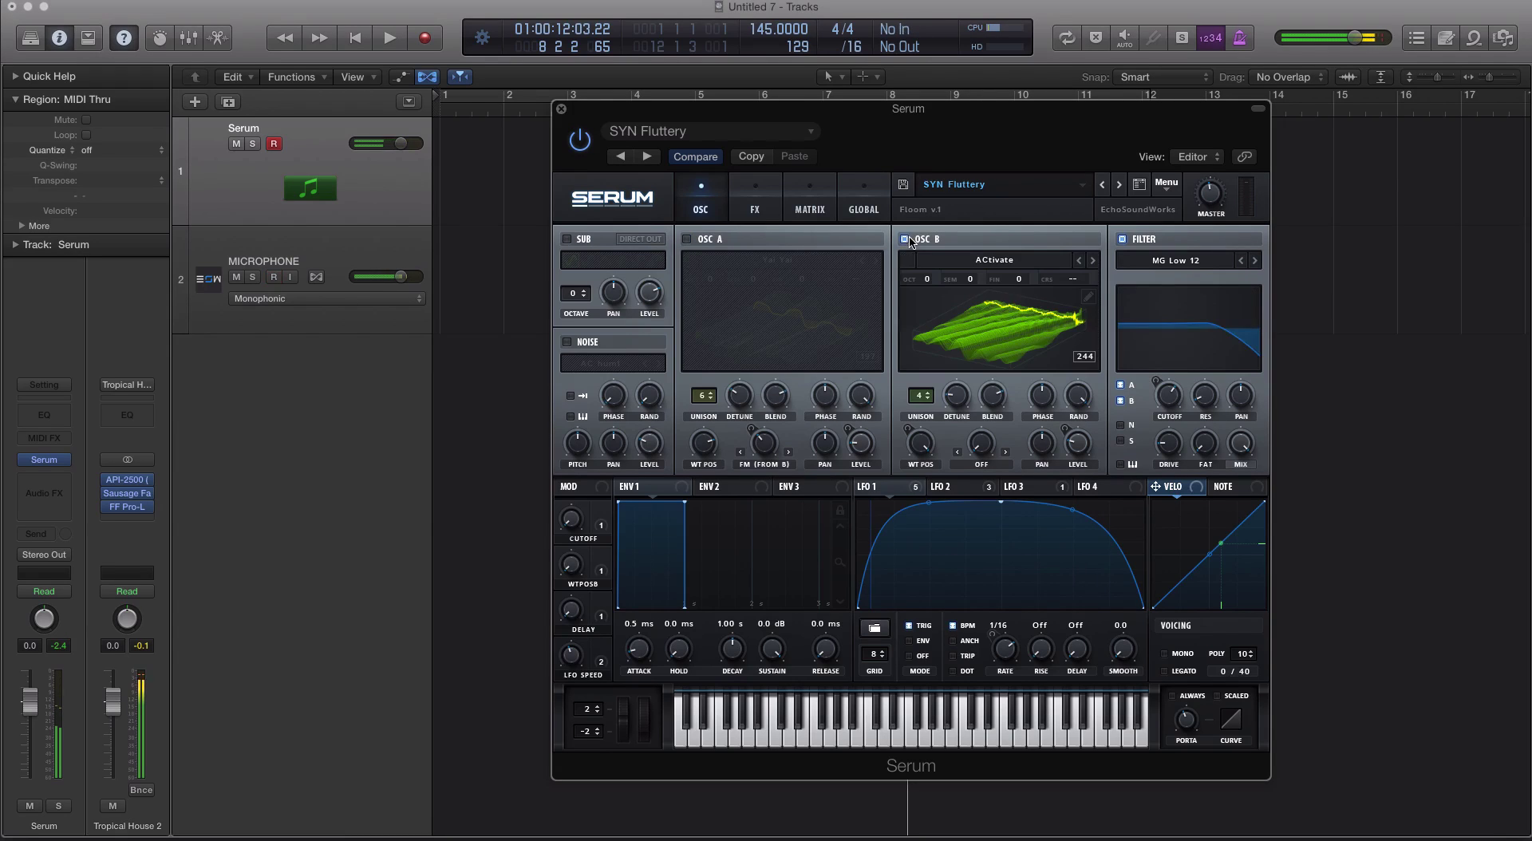
pyautogui.click(904, 239)
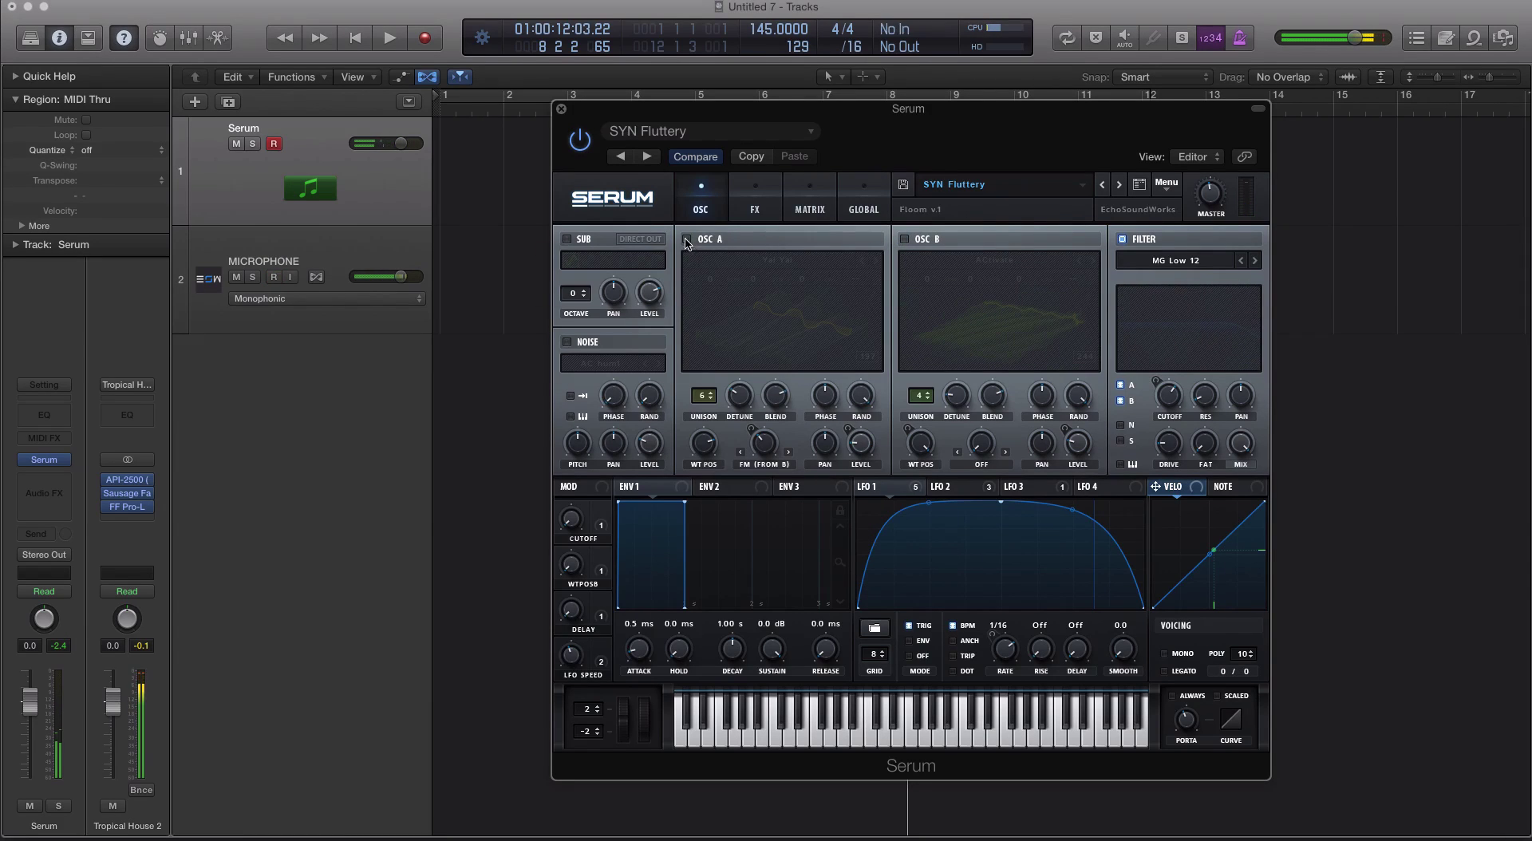
pyautogui.click(686, 239)
pyautogui.click(906, 239)
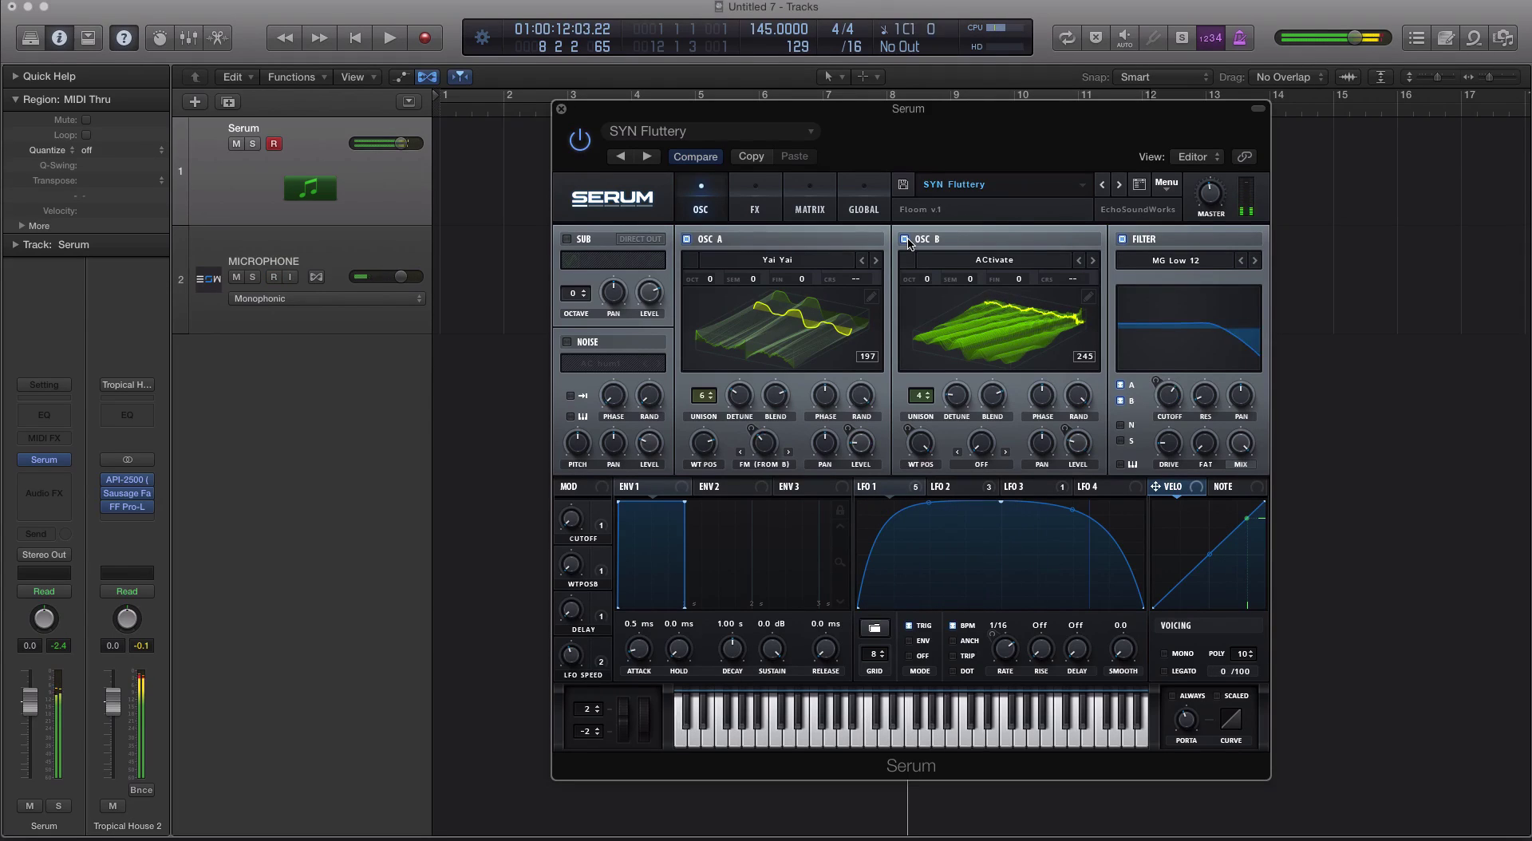
# Preview the Homer image on the desktop and load it into OSC A as its wavetable.
pyautogui.moveTo(1188, 12); pyautogui.dragTo(1133, 7)
pyautogui.click(1516, 205)
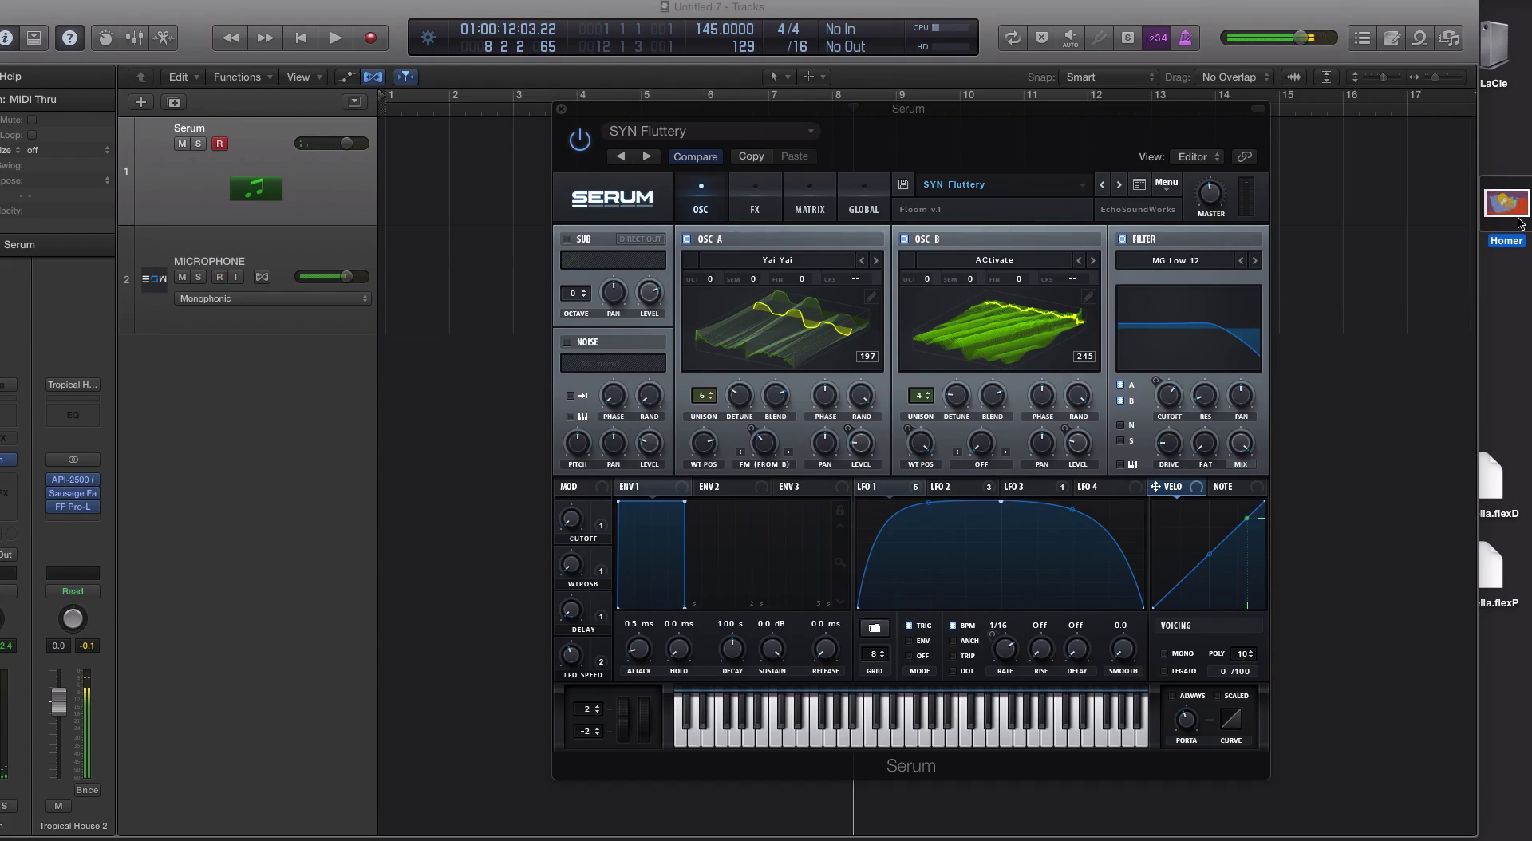
pyautogui.press('space')
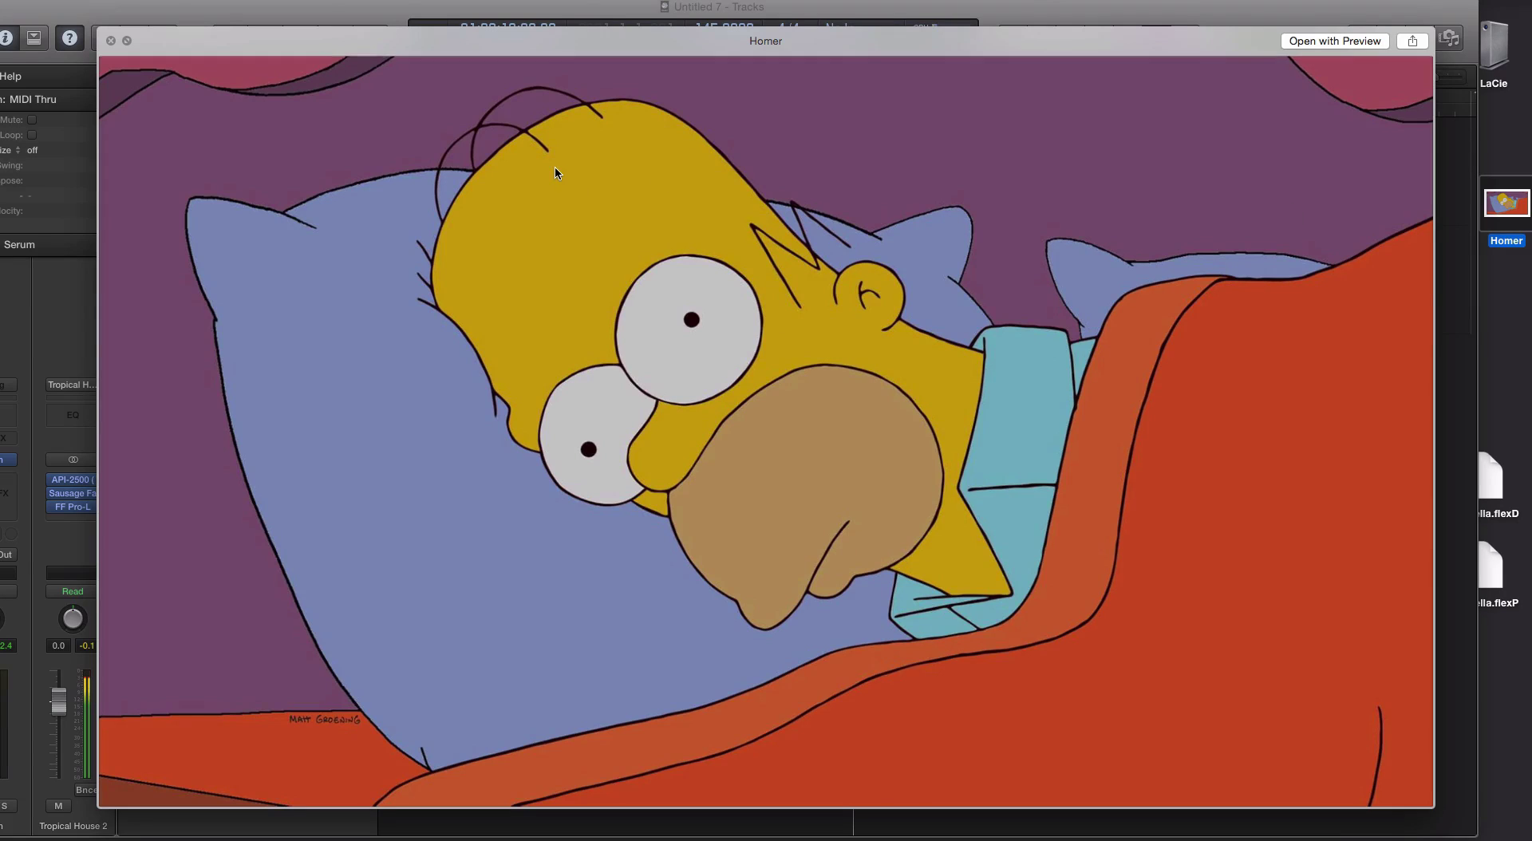
pyautogui.press('space')
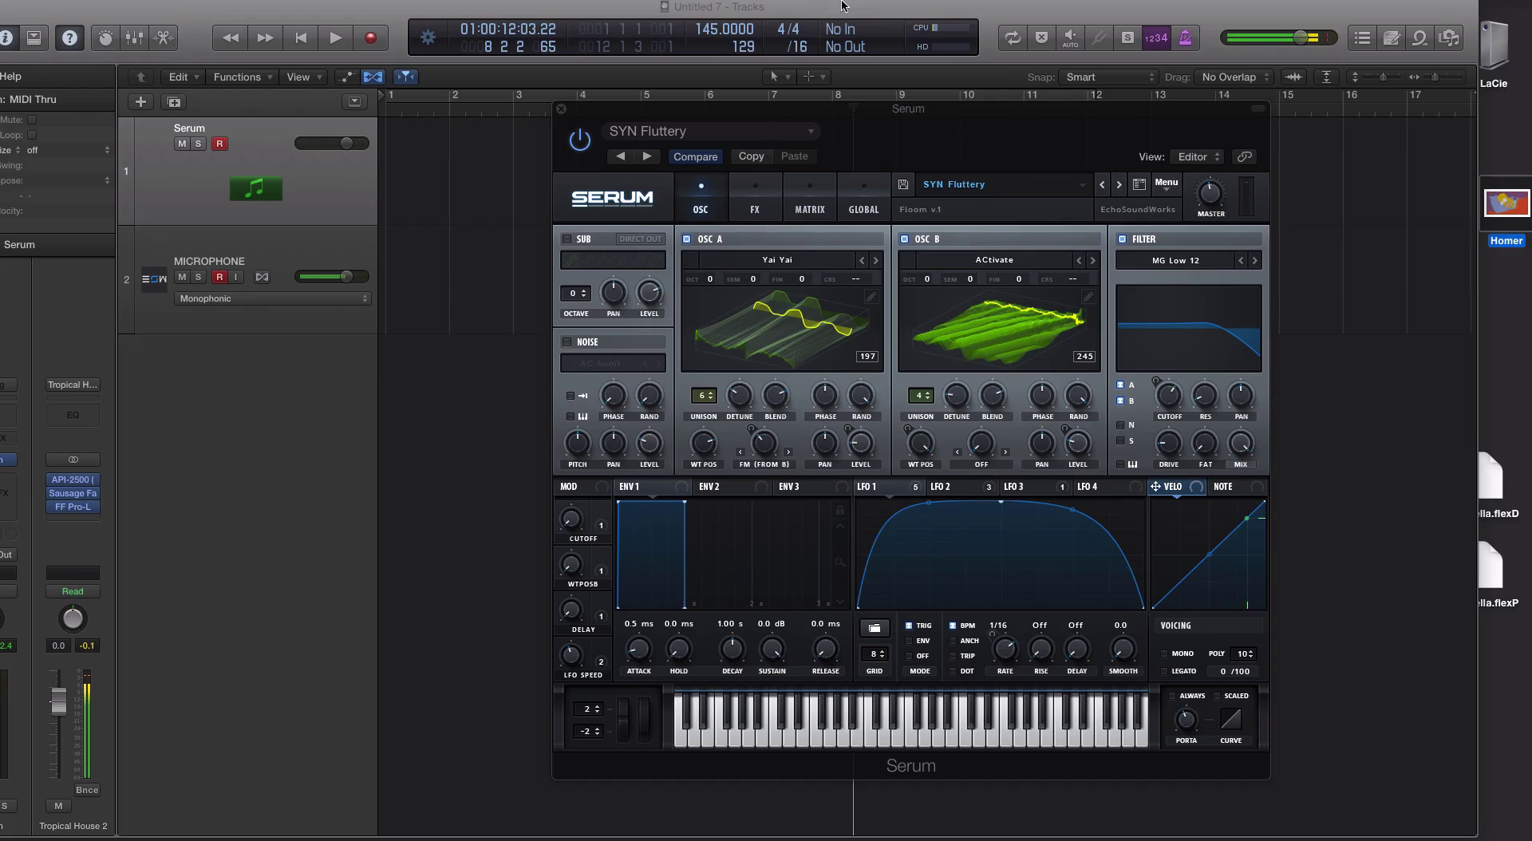
pyautogui.moveTo(845, 6); pyautogui.dragTo(859, 6)
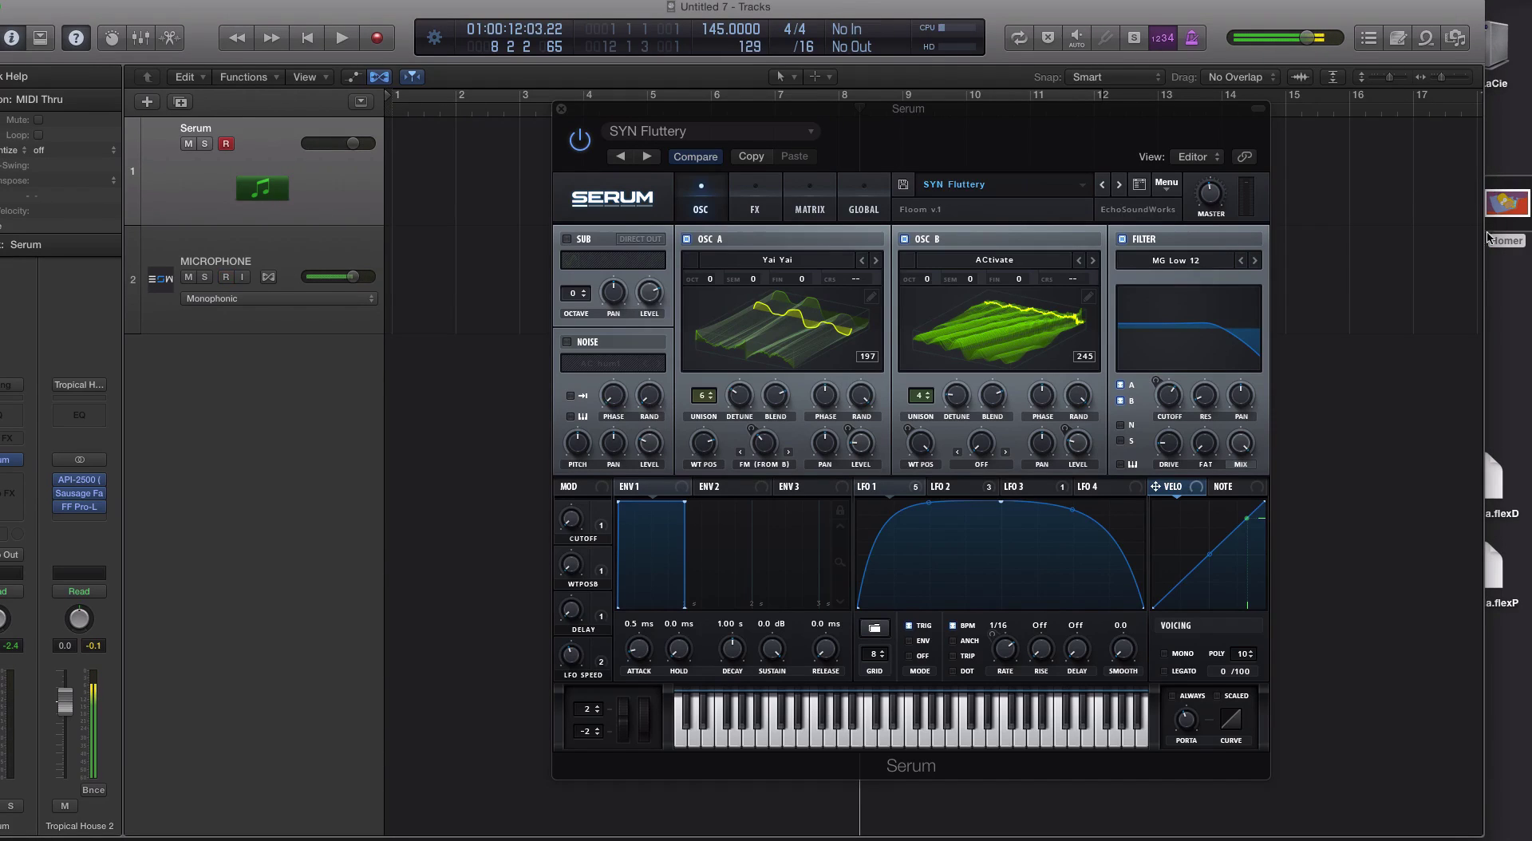
pyautogui.moveTo(1510, 231); pyautogui.dragTo(738, 370)
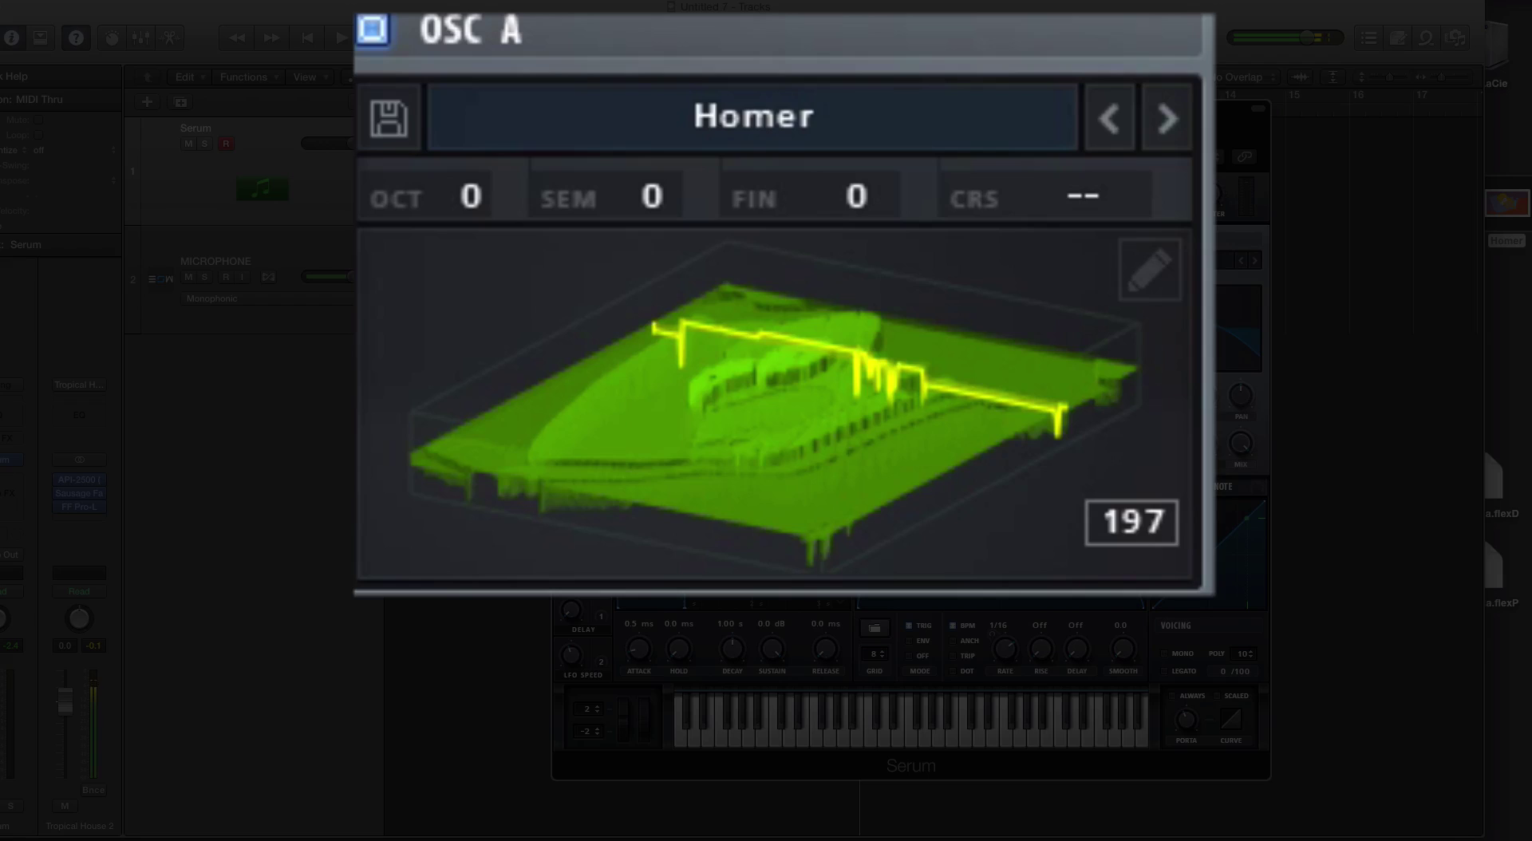
# Set OSC A's wavetable position to 1 and switch its display to the 2D waveform.
pyautogui.moveTo(688, 445); pyautogui.dragTo(812, 728)
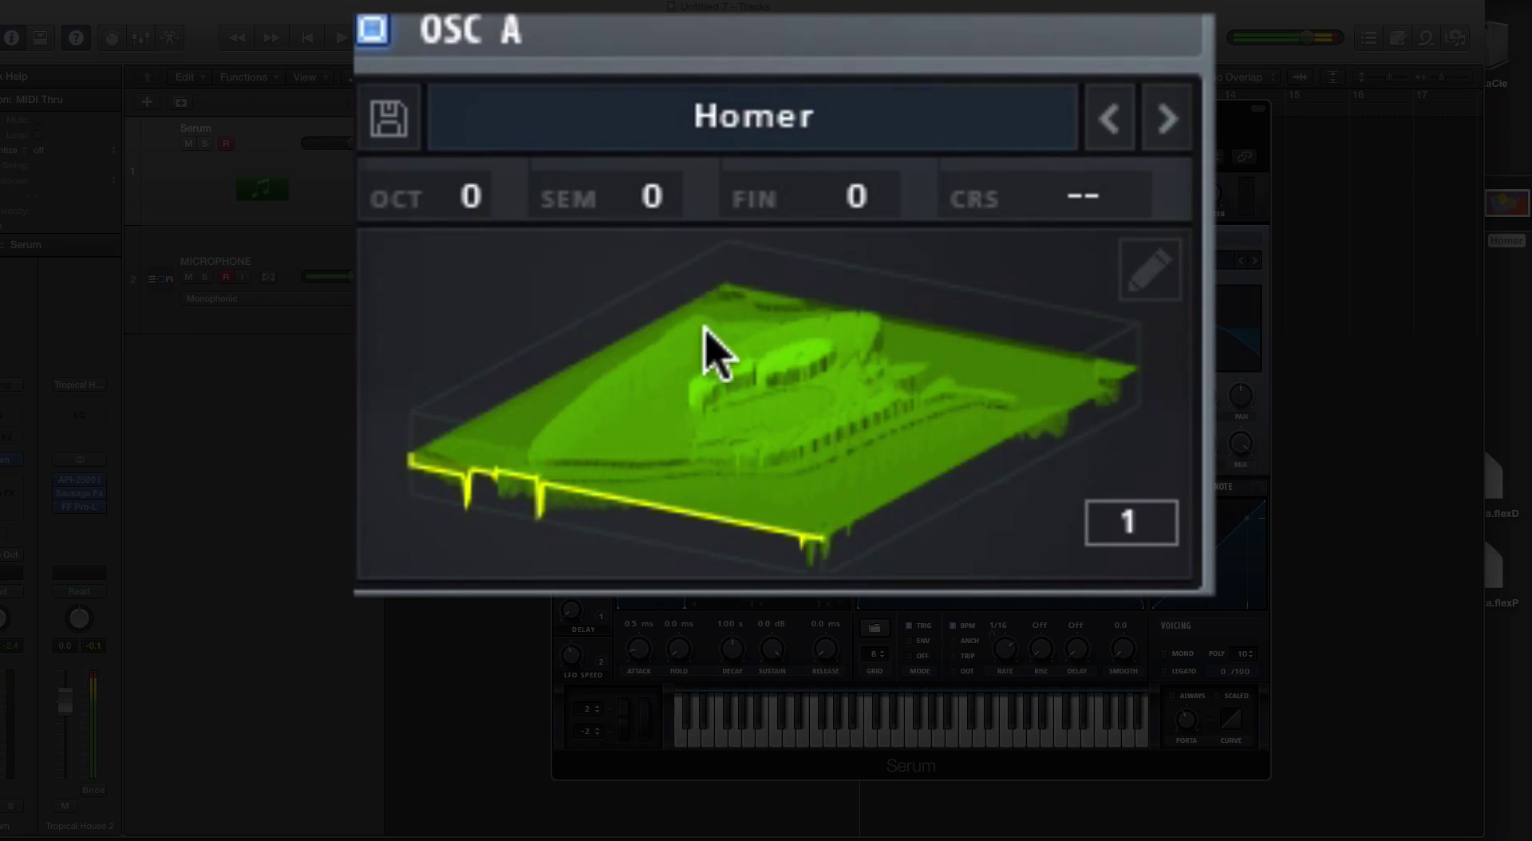
pyautogui.click(720, 294)
pyautogui.moveTo(688, 445)
pyautogui.mouseDown()
pyautogui.moveTo(713, 258)
pyautogui.moveTo(733, 517)
pyautogui.mouseUp()
# Apply Morph - Spectral to all frames of the Homer wavetable in OSC A's table editor.
pyautogui.click(873, 297)
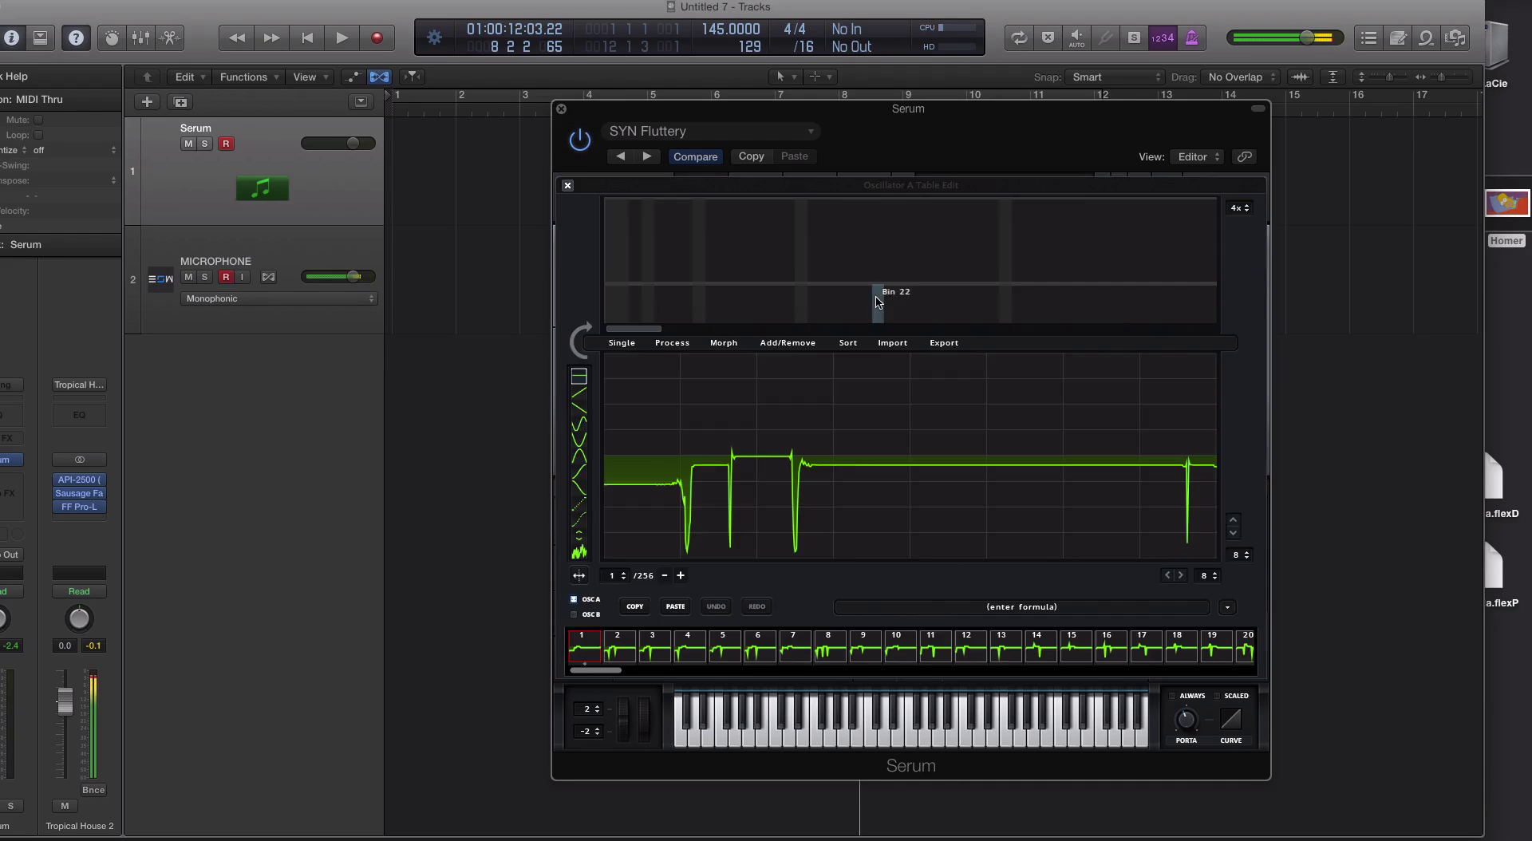
pyautogui.moveTo(534, 11); pyautogui.dragTo(592, 11)
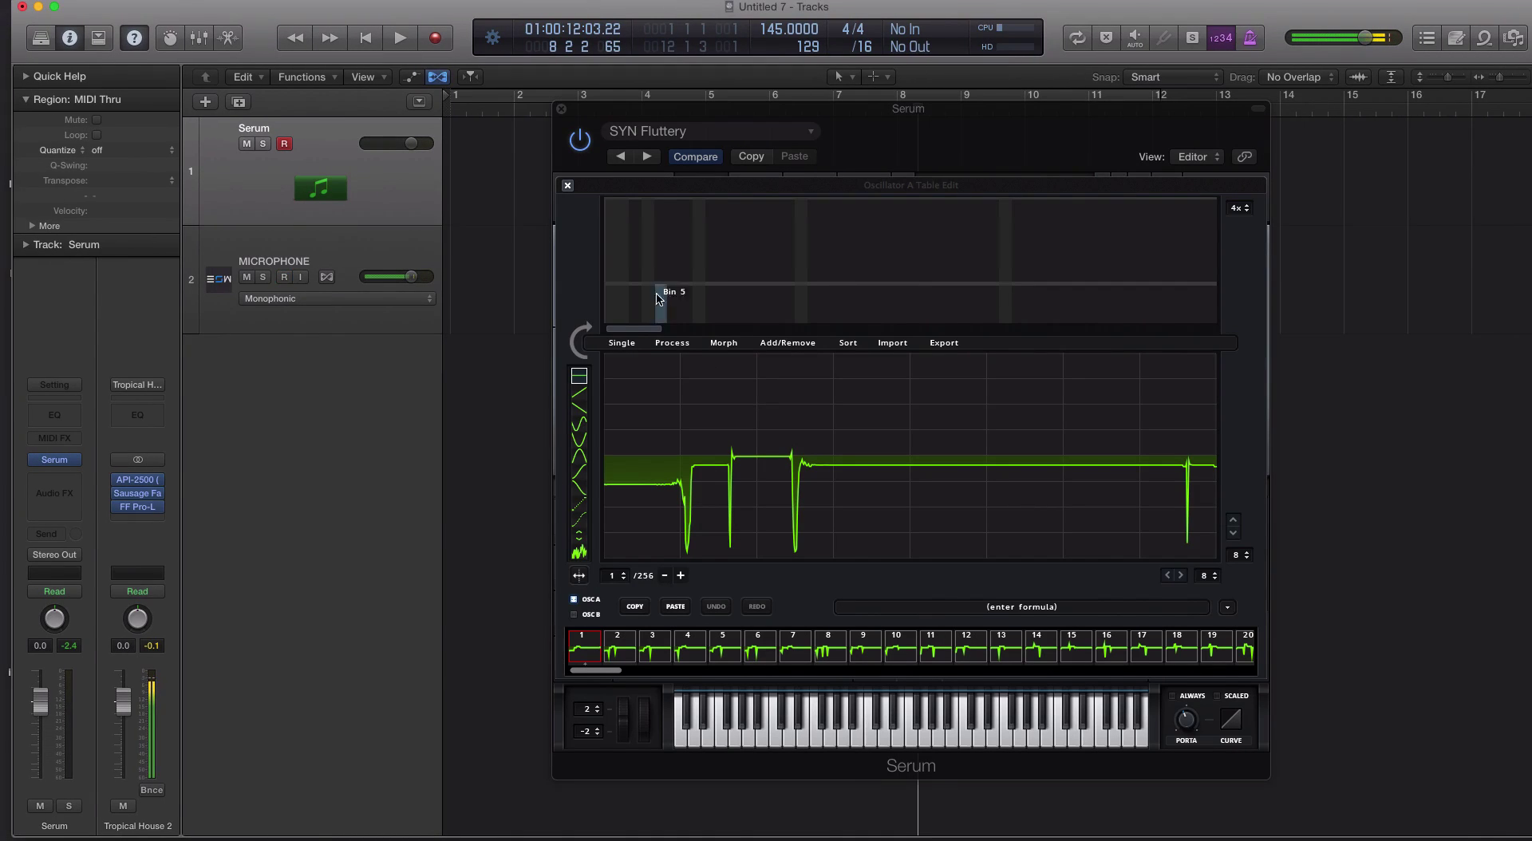
pyautogui.click(725, 343)
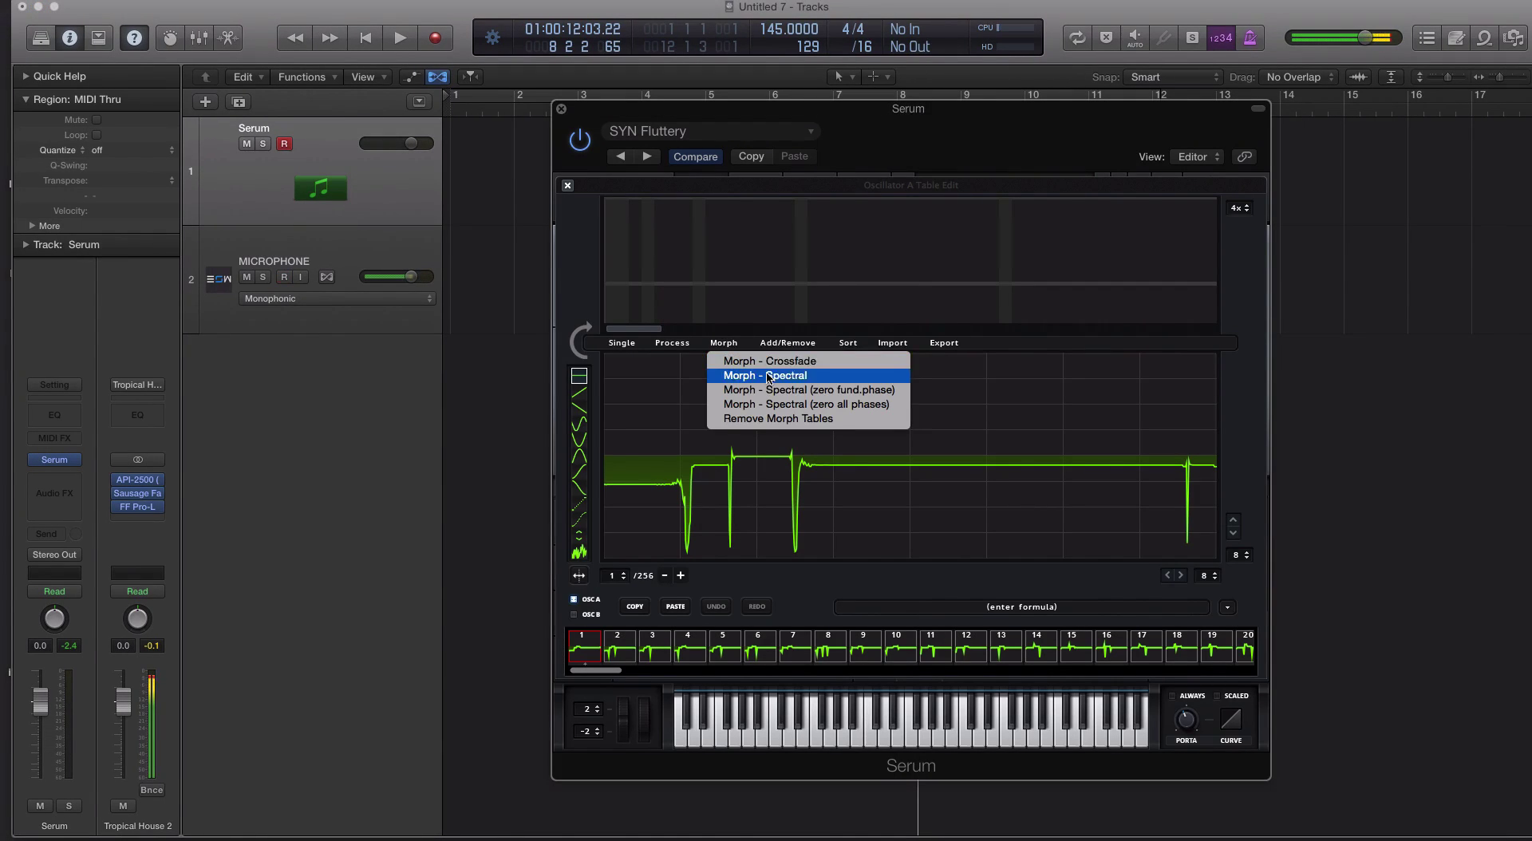
pyautogui.click(611, 674)
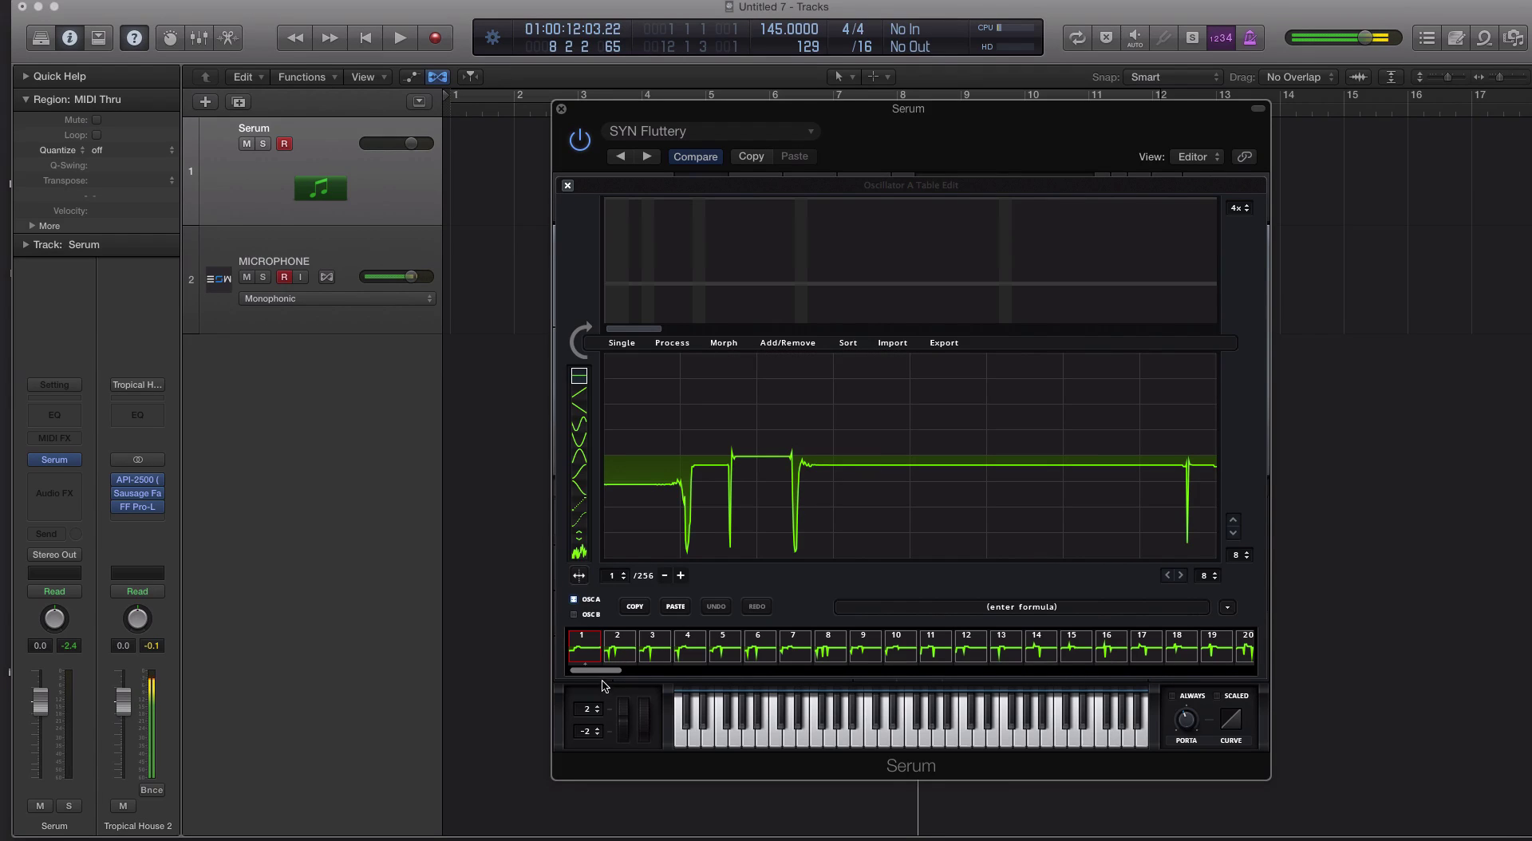
pyautogui.moveTo(613, 670); pyautogui.dragTo(556, 671)
pyautogui.click(727, 349)
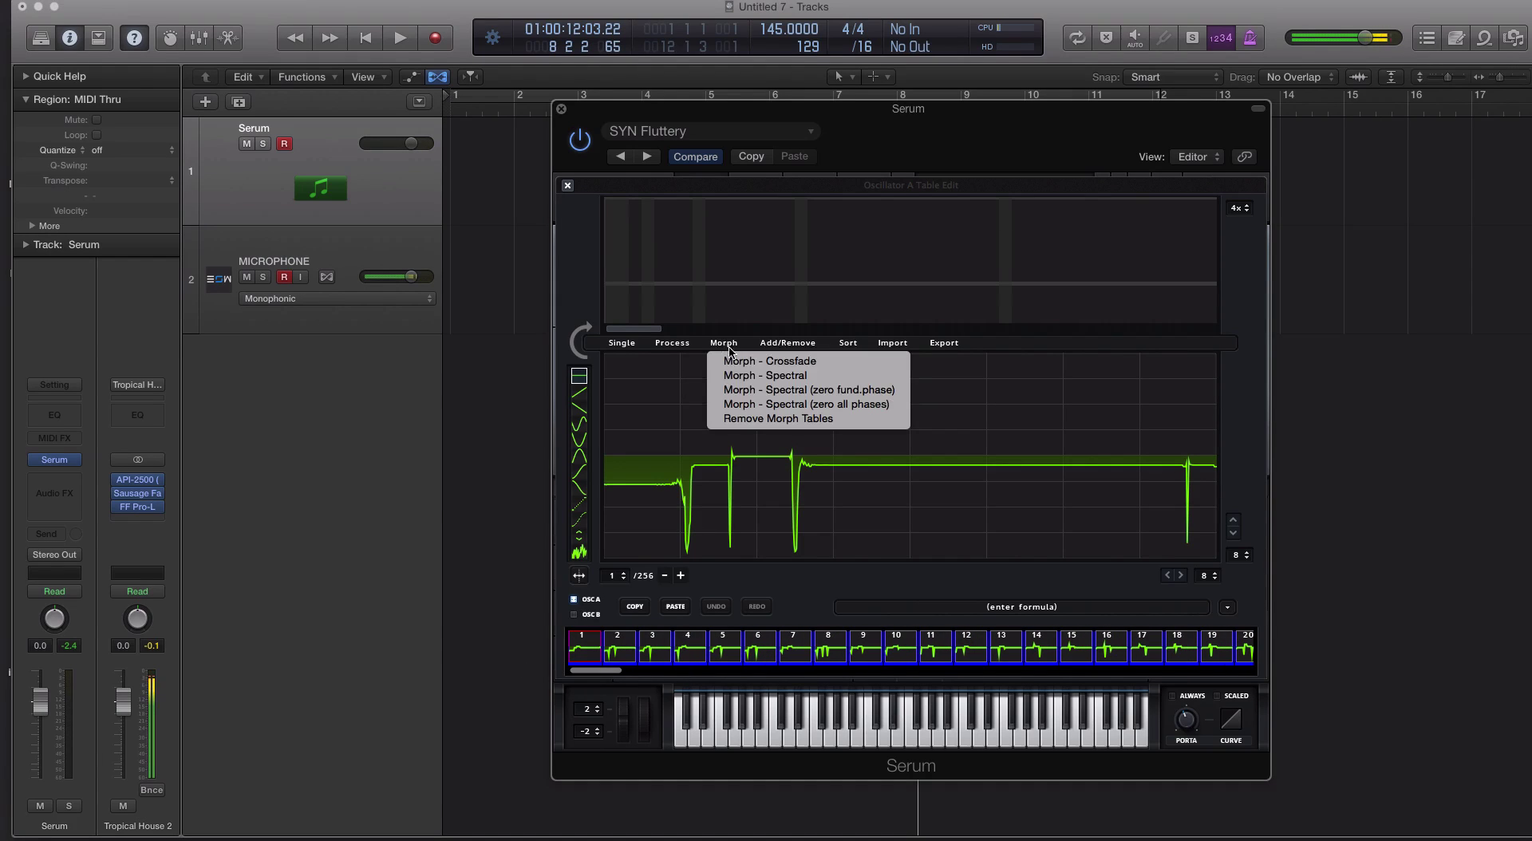
pyautogui.click(767, 377)
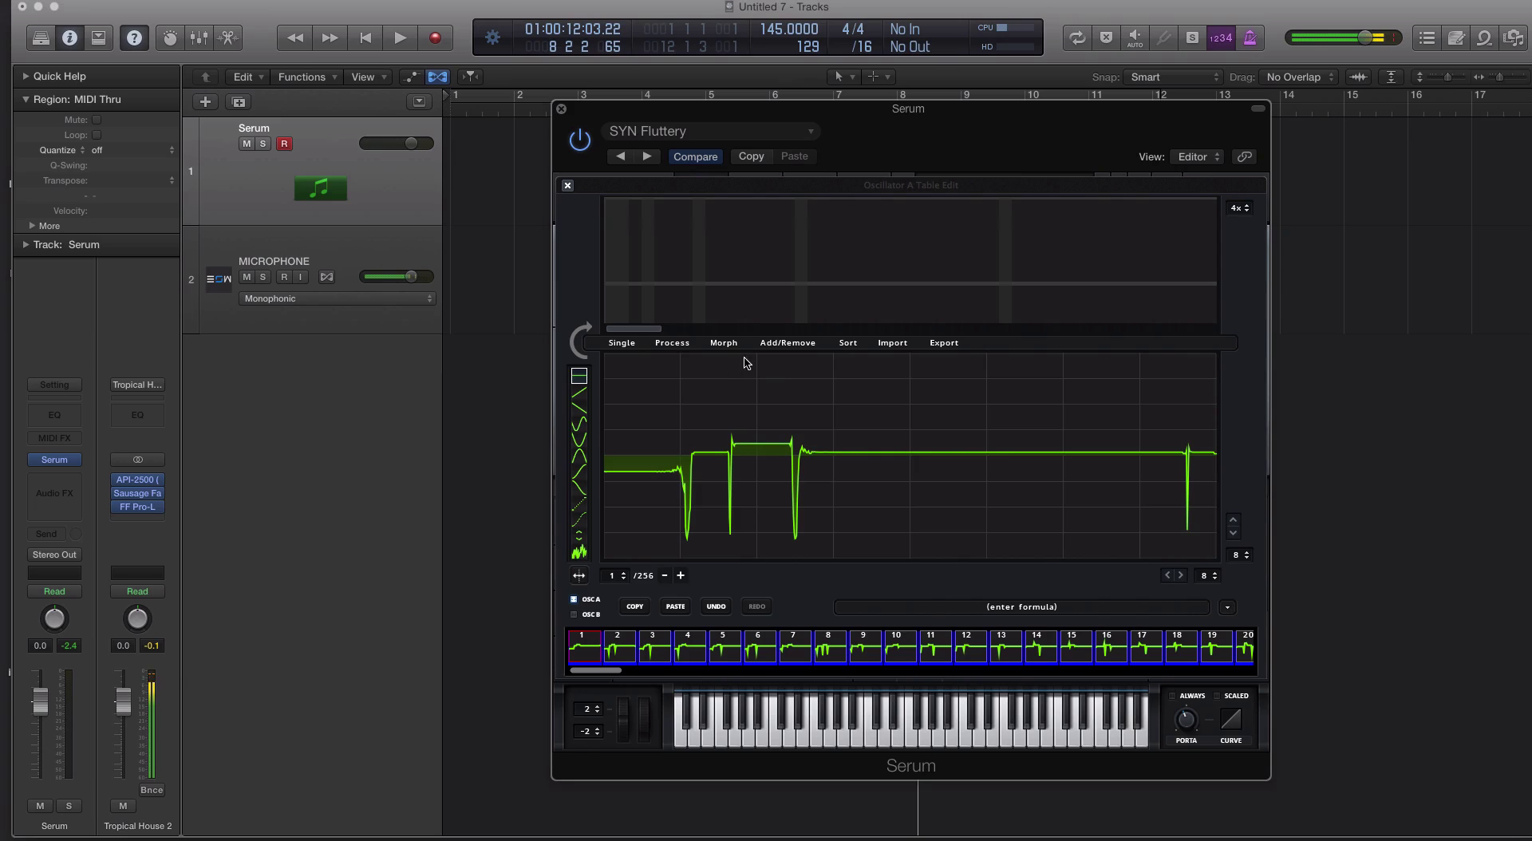
# Apply Create PWM from this table to all to the Homer wavetable and close the table editor.
pyautogui.click(670, 344)
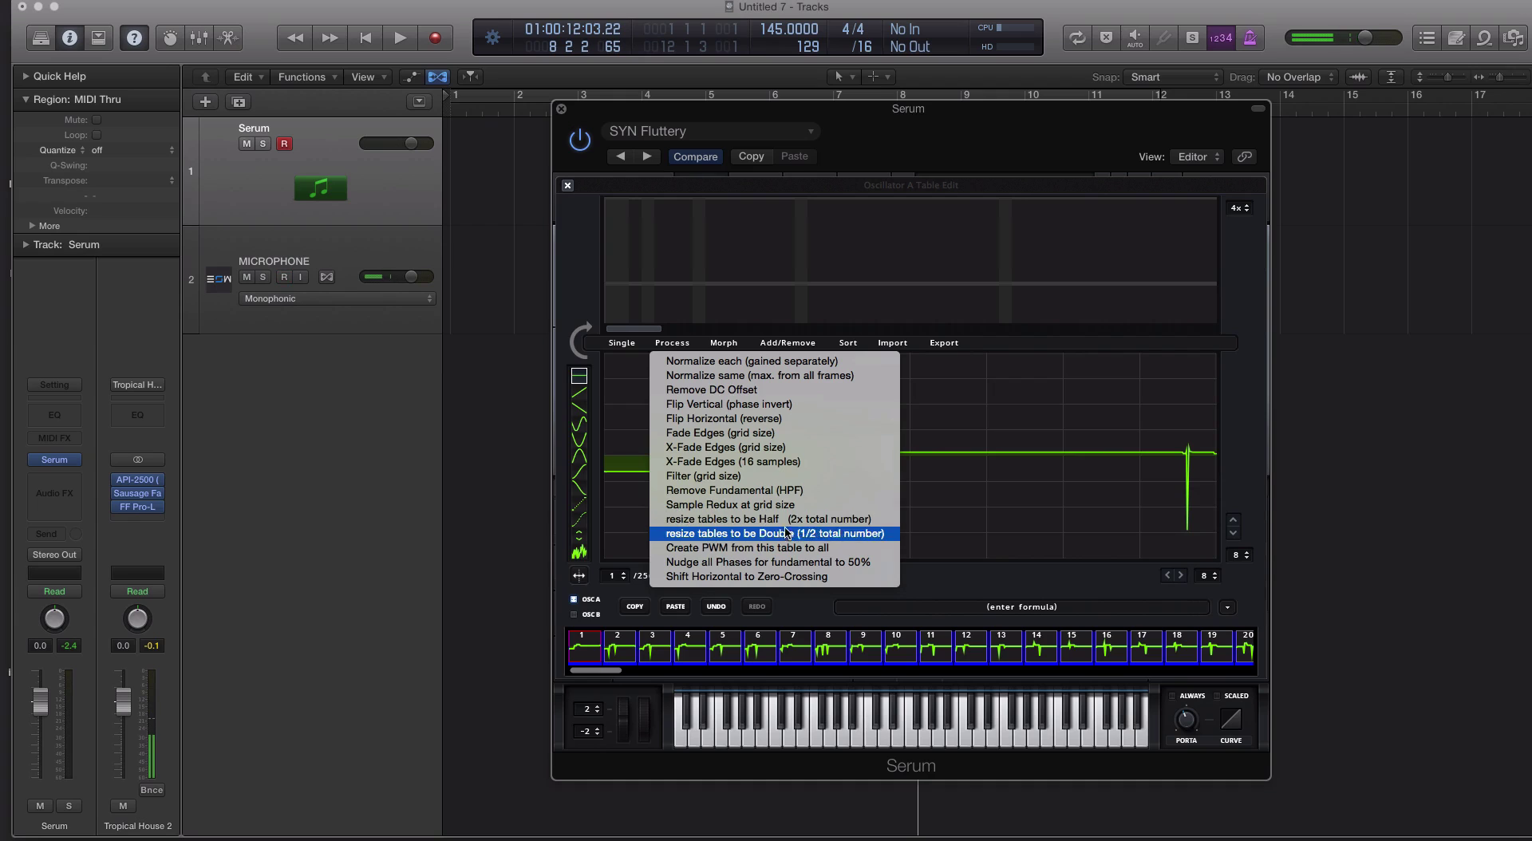
pyautogui.click(772, 549)
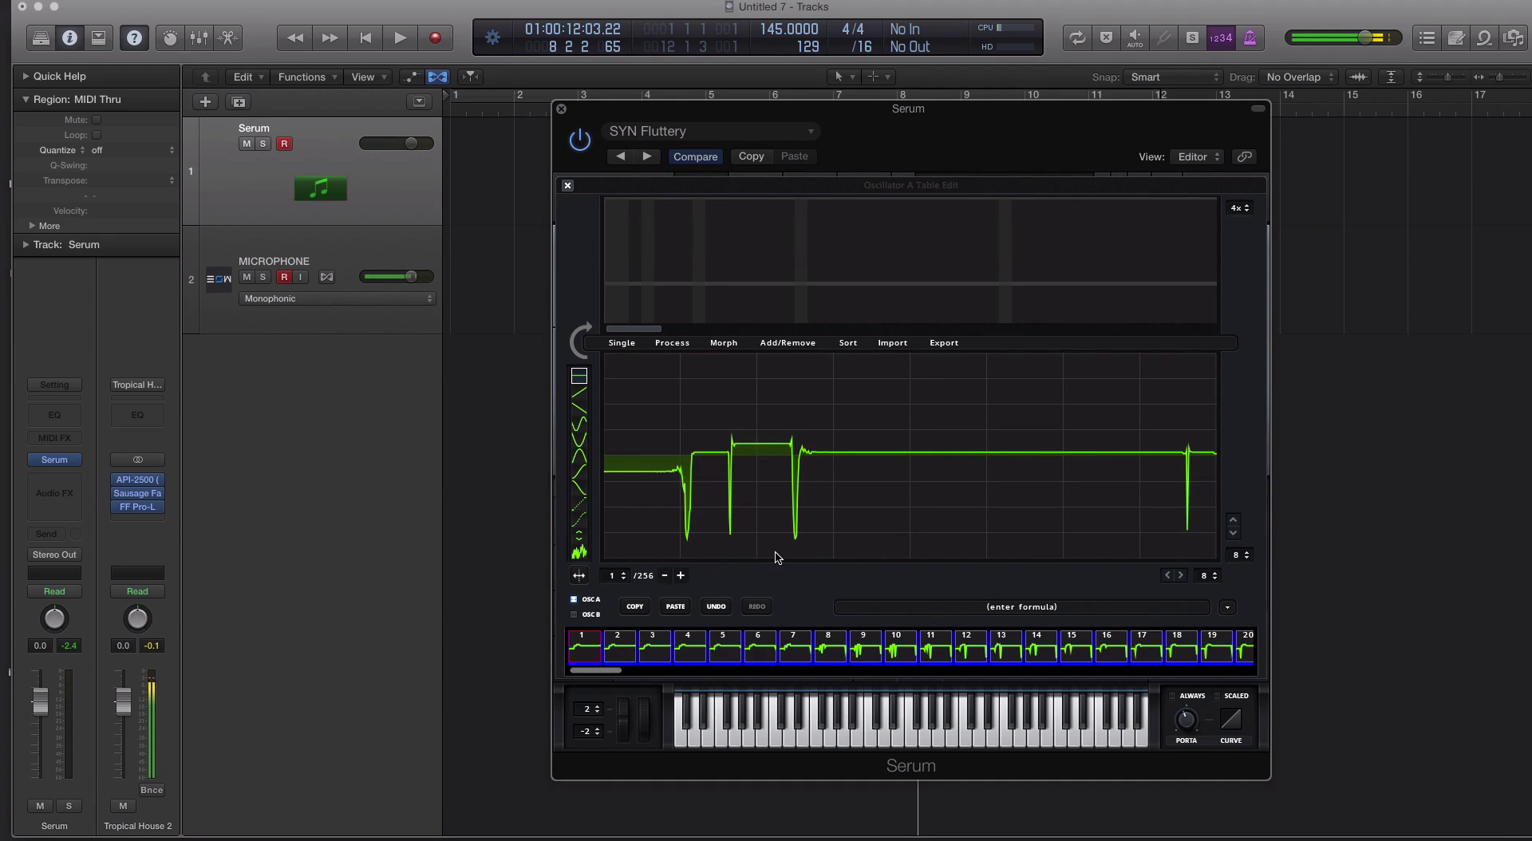
pyautogui.click(567, 186)
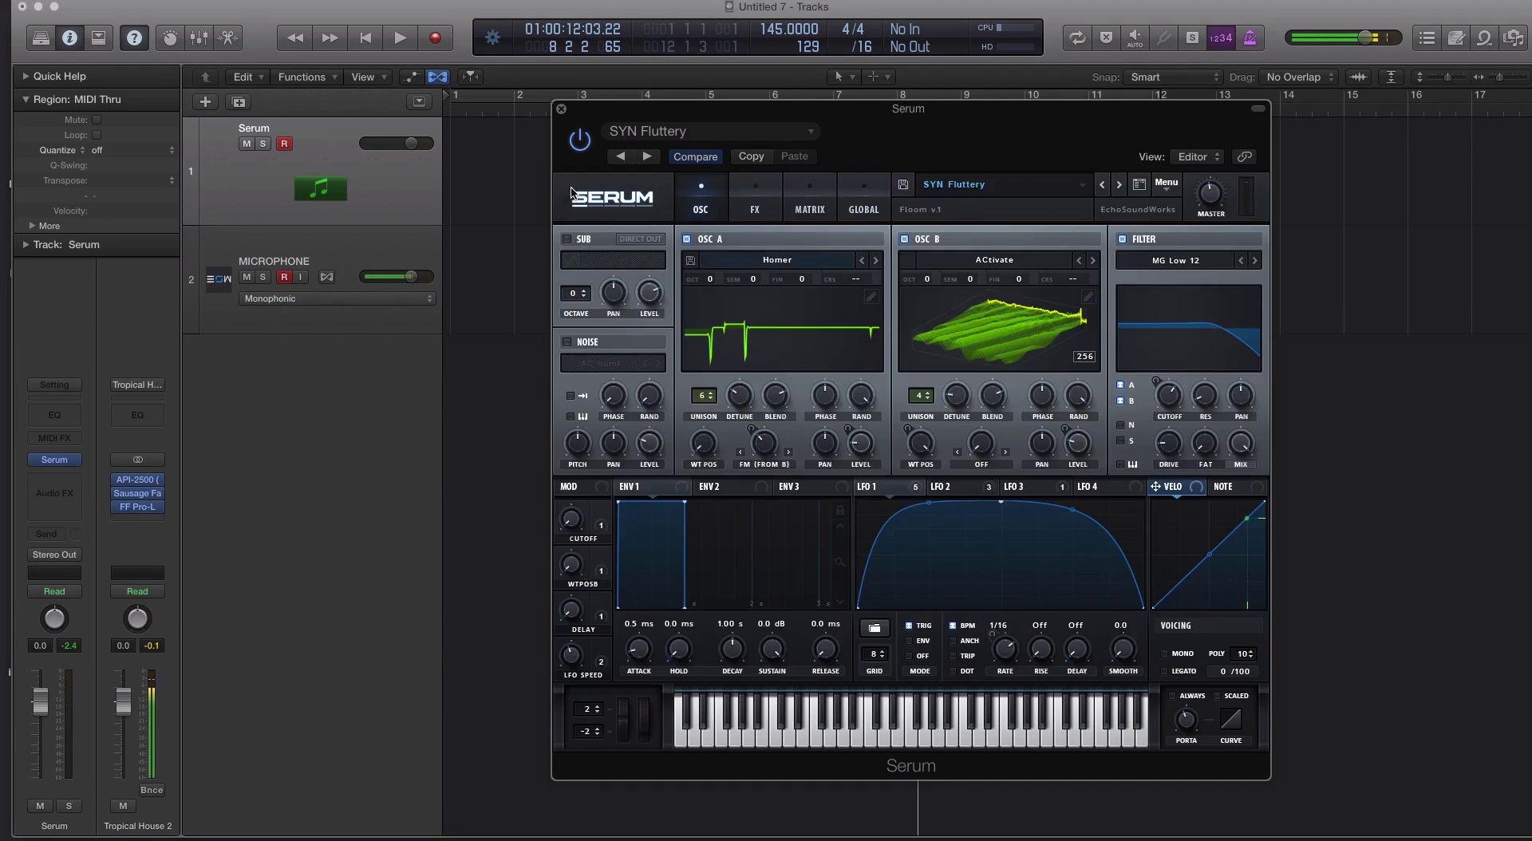
# Turn off OSC B and sweep OSC A's wavetable position up from 1 and back down, checking the 3D and 2D views.
pyautogui.click(788, 335)
pyautogui.moveTo(706, 450); pyautogui.dragTo(717, 489)
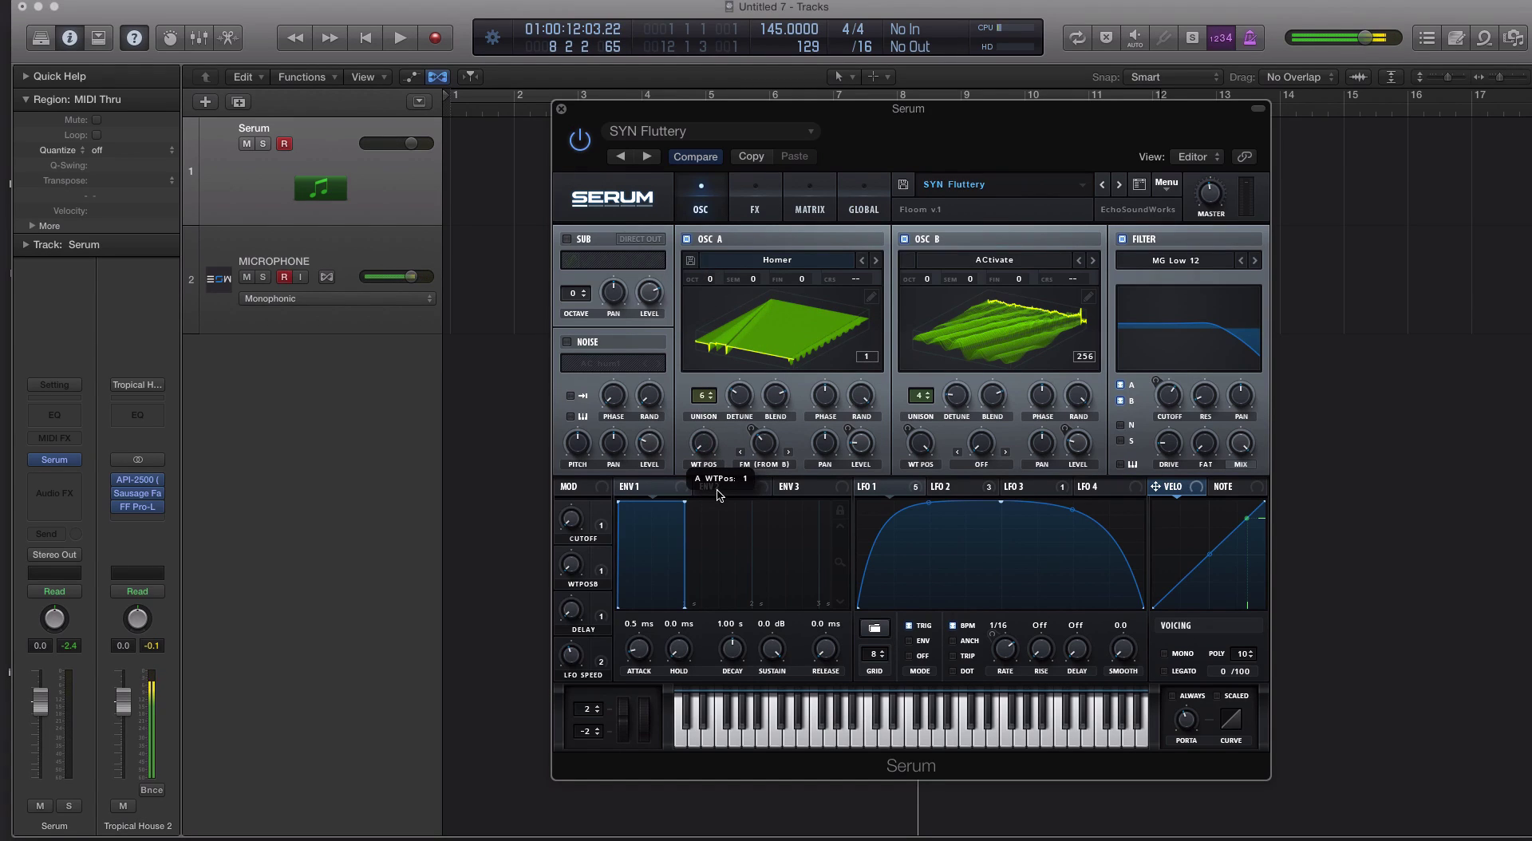
pyautogui.click(904, 238)
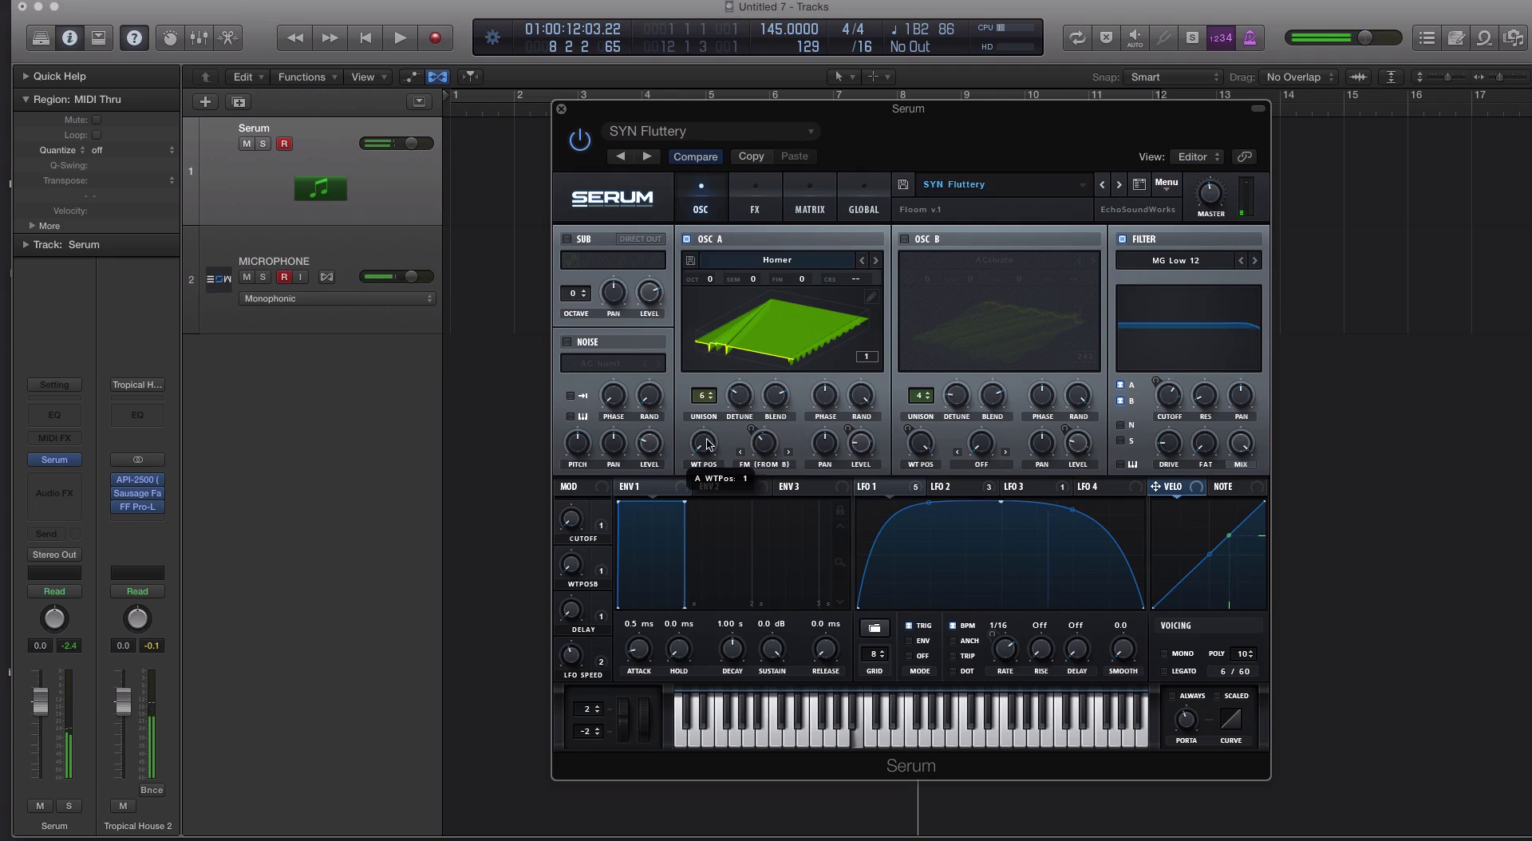
pyautogui.moveTo(706, 440); pyautogui.dragTo(728, 342)
pyautogui.click(752, 364)
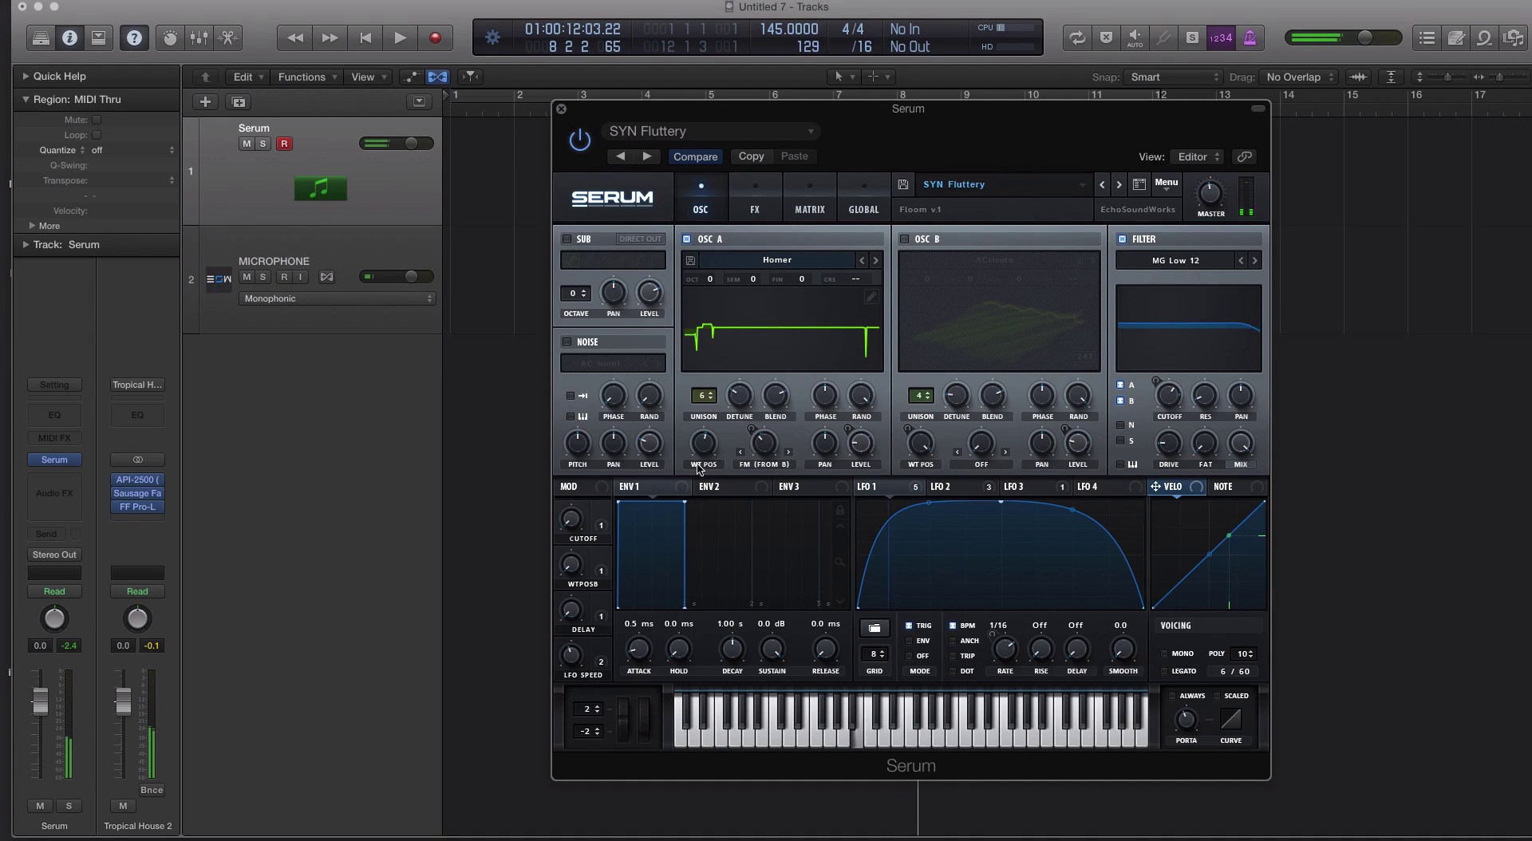
pyautogui.moveTo(698, 461); pyautogui.dragTo(731, 559)
# Set OSC A's warp mode to Off and return its wavetable position to the first frame.
pyautogui.click(746, 463)
pyautogui.click(742, 475)
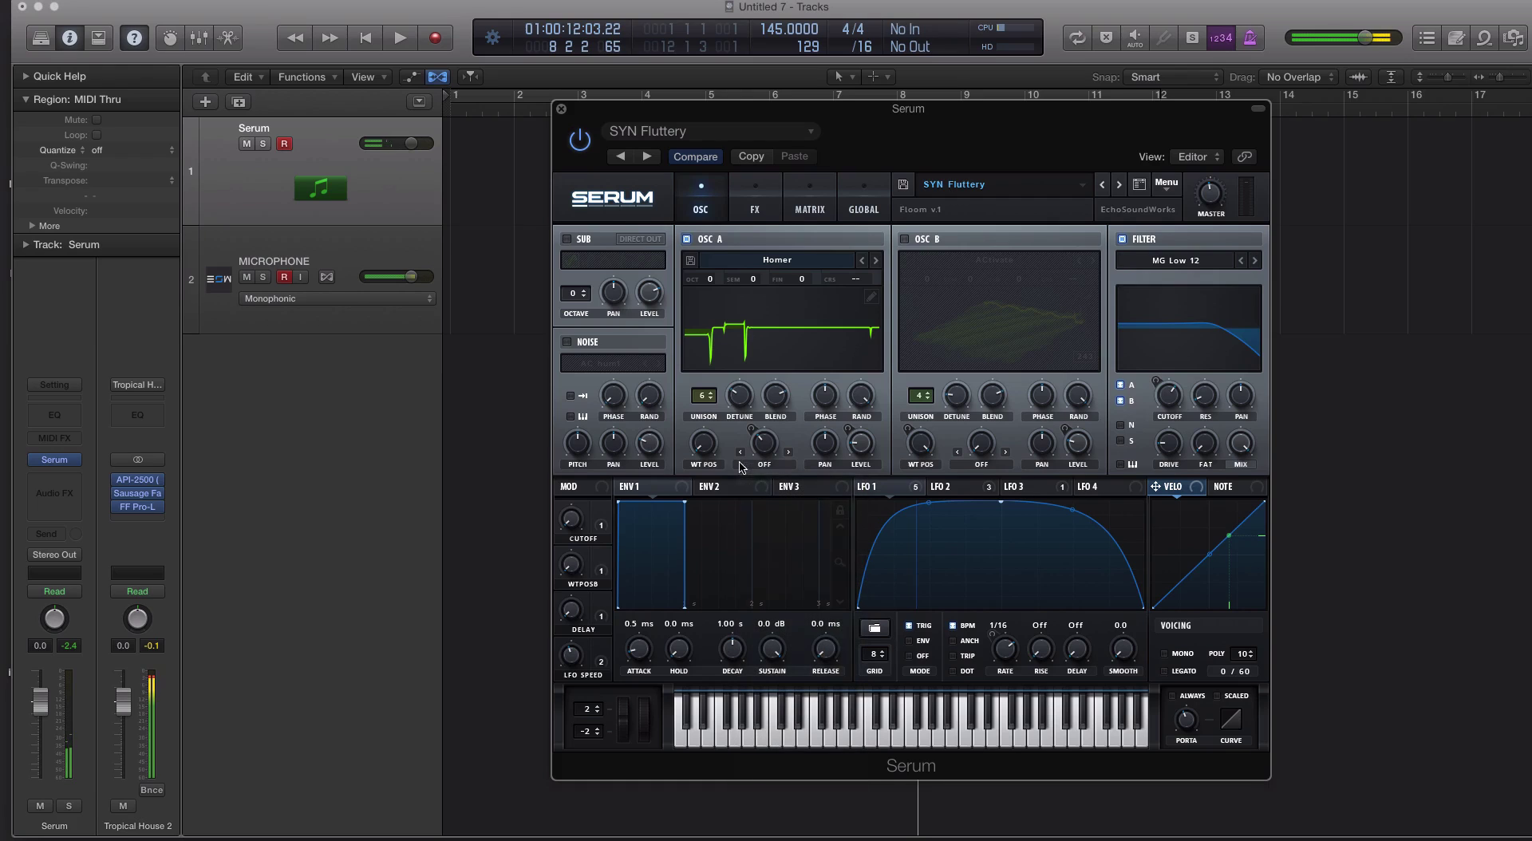
pyautogui.moveTo(704, 445); pyautogui.dragTo(725, 828)
# Undo the morph and PWM processing of the Homer wavetable in OSC A's table editor and close the editor.
pyautogui.click(870, 297)
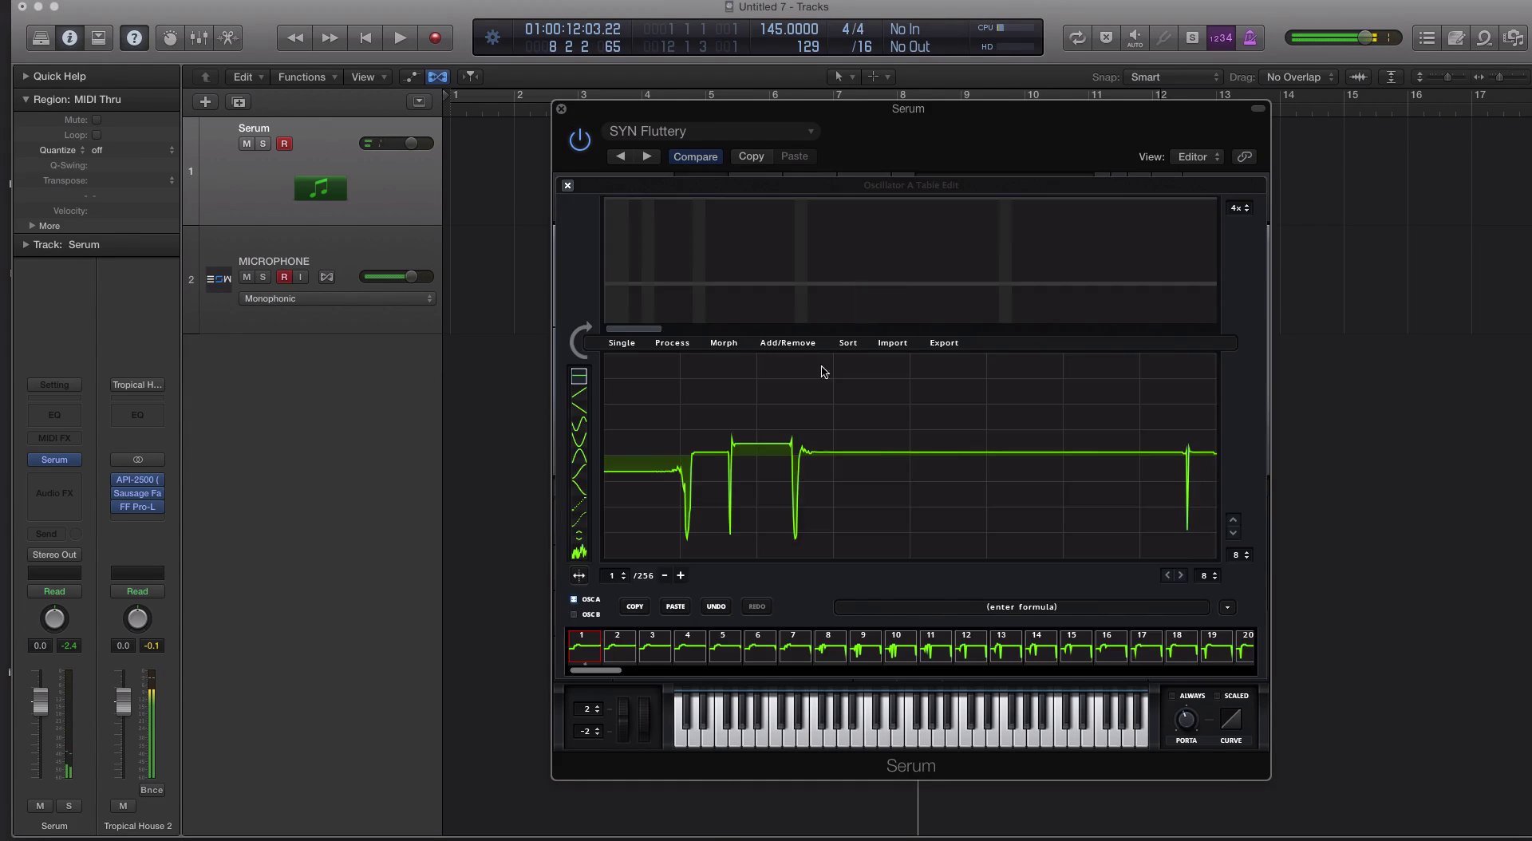
pyautogui.click(714, 607)
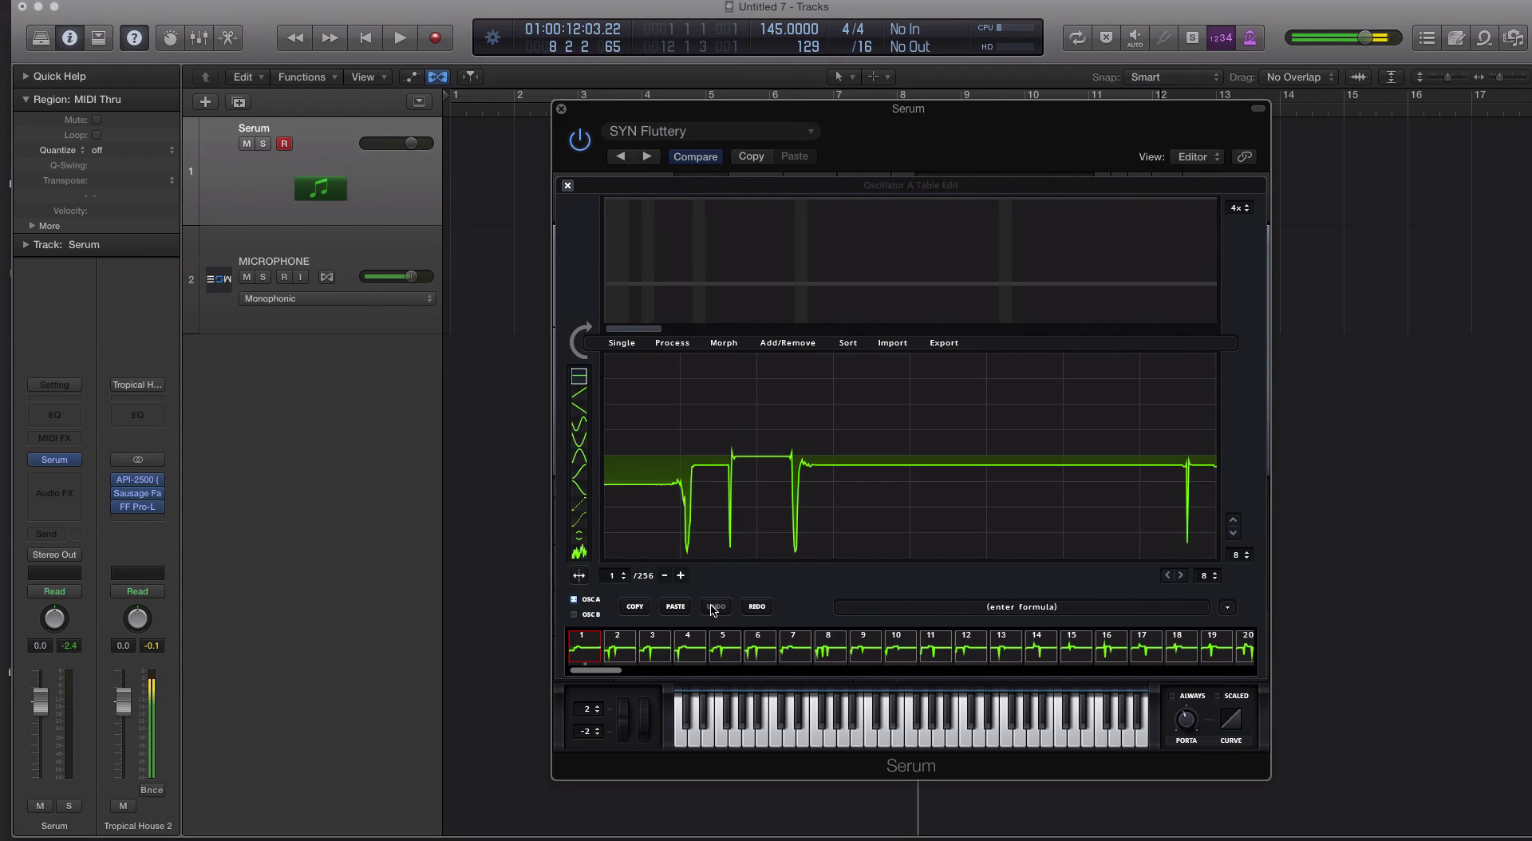
pyautogui.click(567, 185)
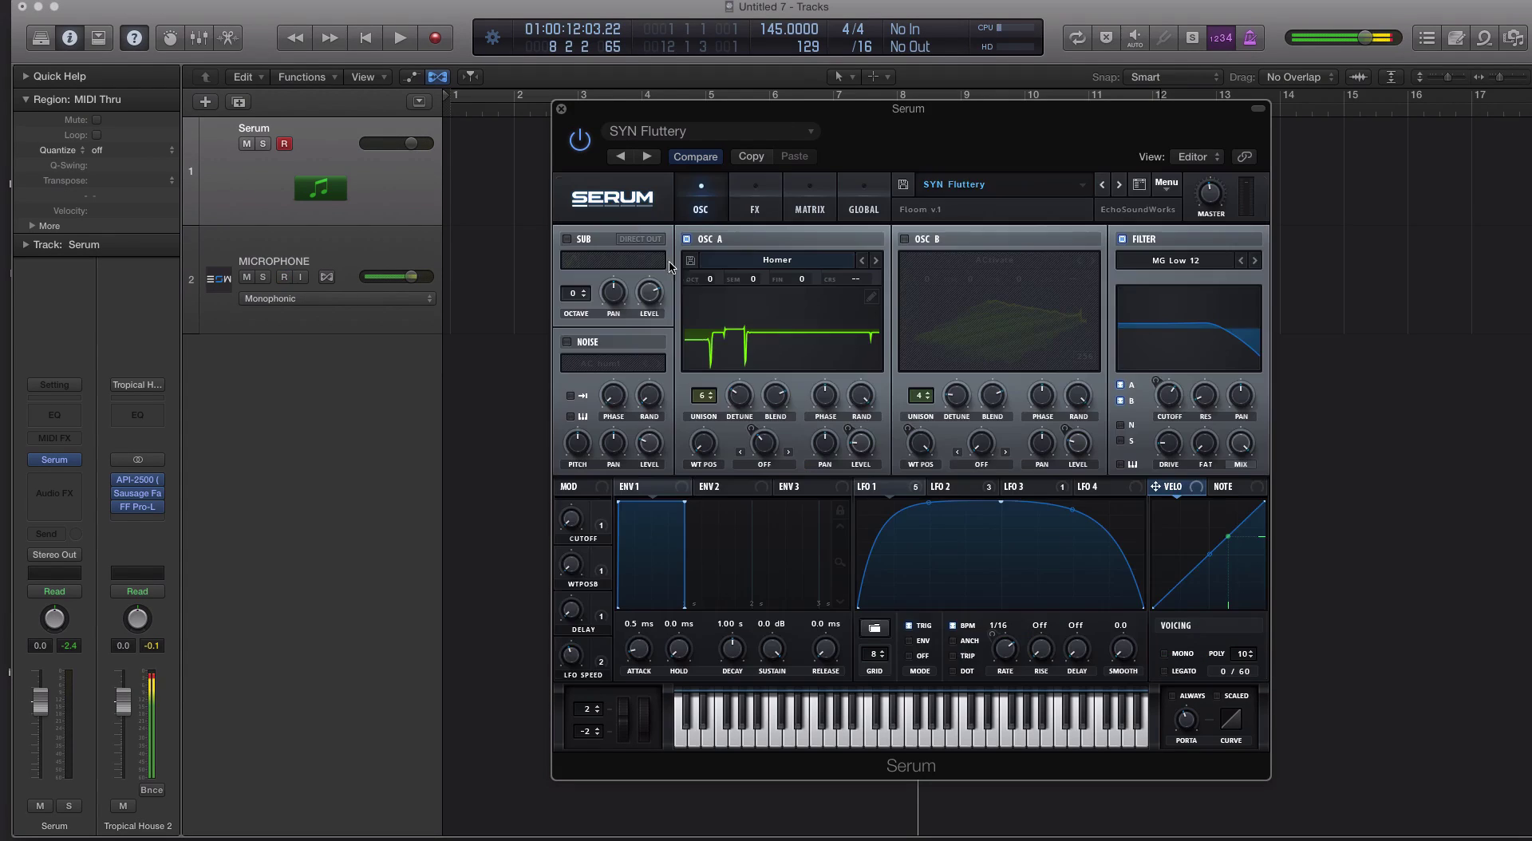
# Show OSC A's wavetable in 3D and raise its wavetable position to about 133.
pyautogui.click(704, 304)
pyautogui.moveTo(704, 438); pyautogui.dragTo(696, 338)
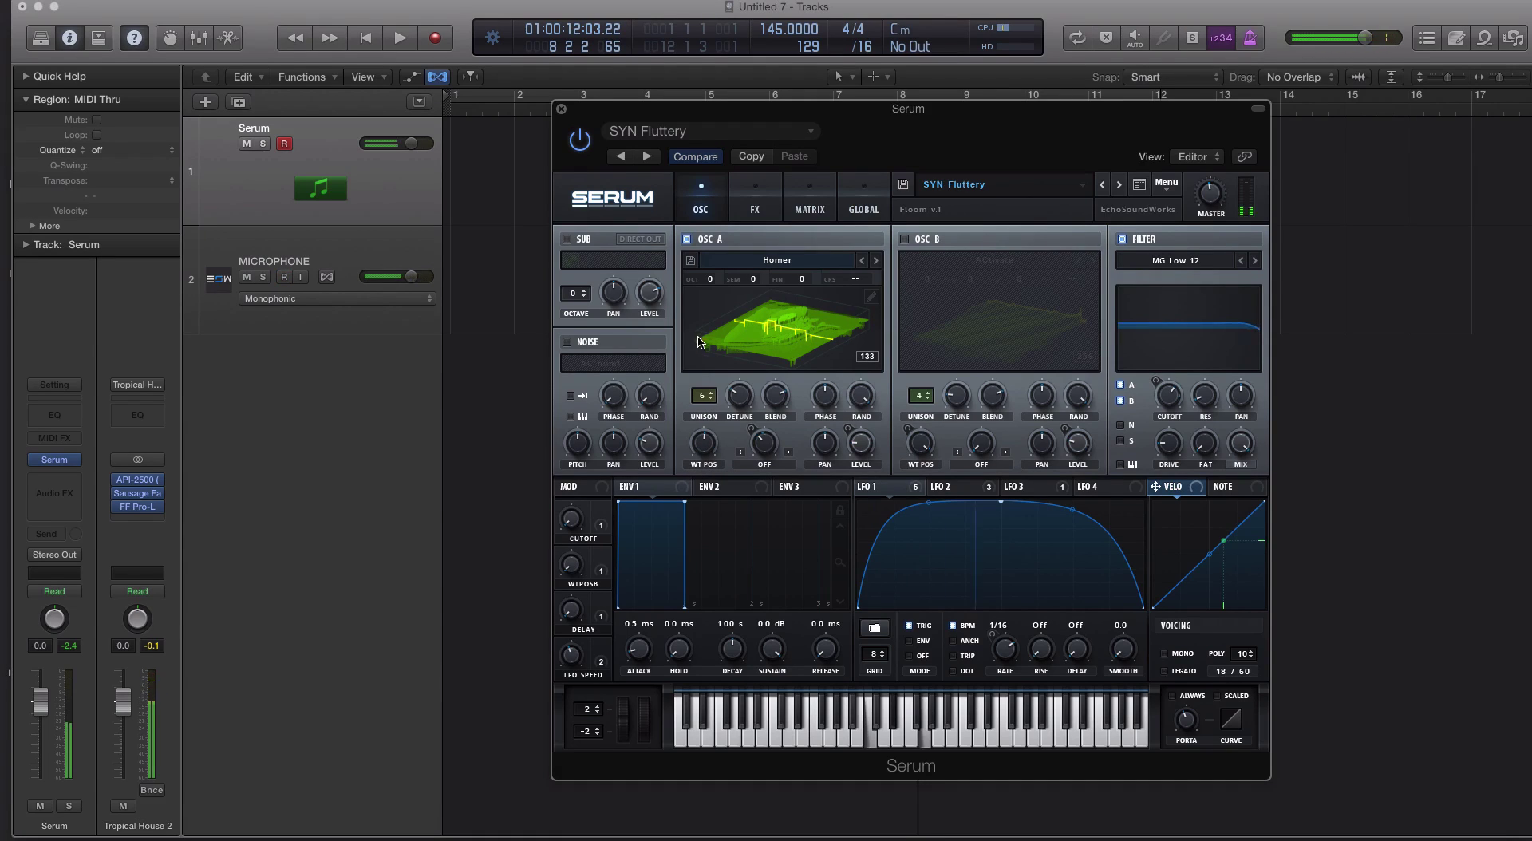
# Lower OSC A's wavetable position to about 126 and turn OSC B back on.
pyautogui.moveTo(700, 441)
pyautogui.mouseDown()
pyautogui.moveTo(714, 444)
pyautogui.moveTo(706, 372)
pyautogui.moveTo(713, 498)
pyautogui.moveTo(708, 453)
pyautogui.mouseUp()
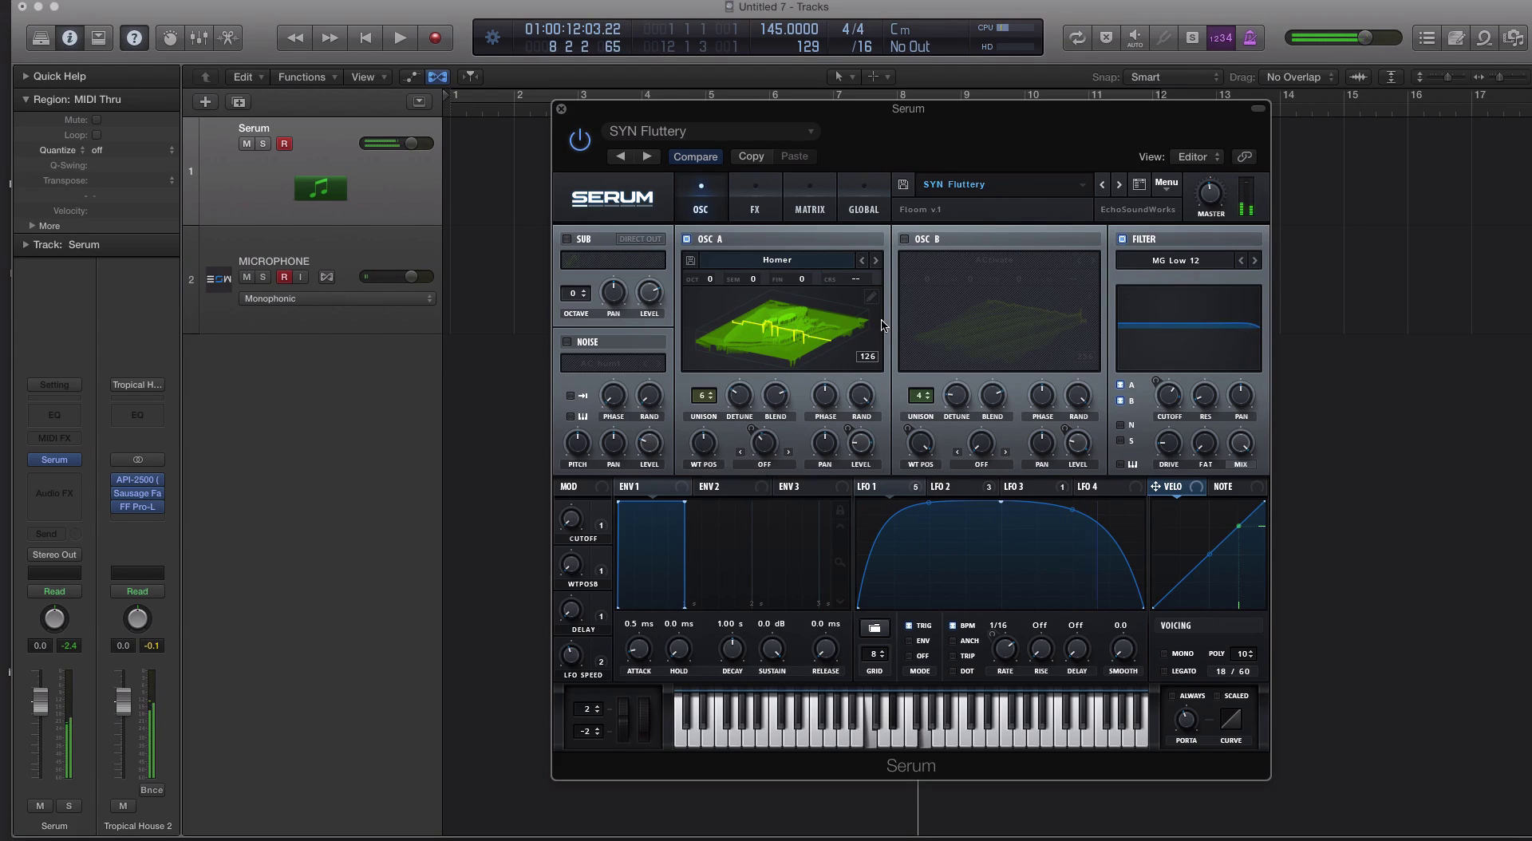
pyautogui.click(903, 239)
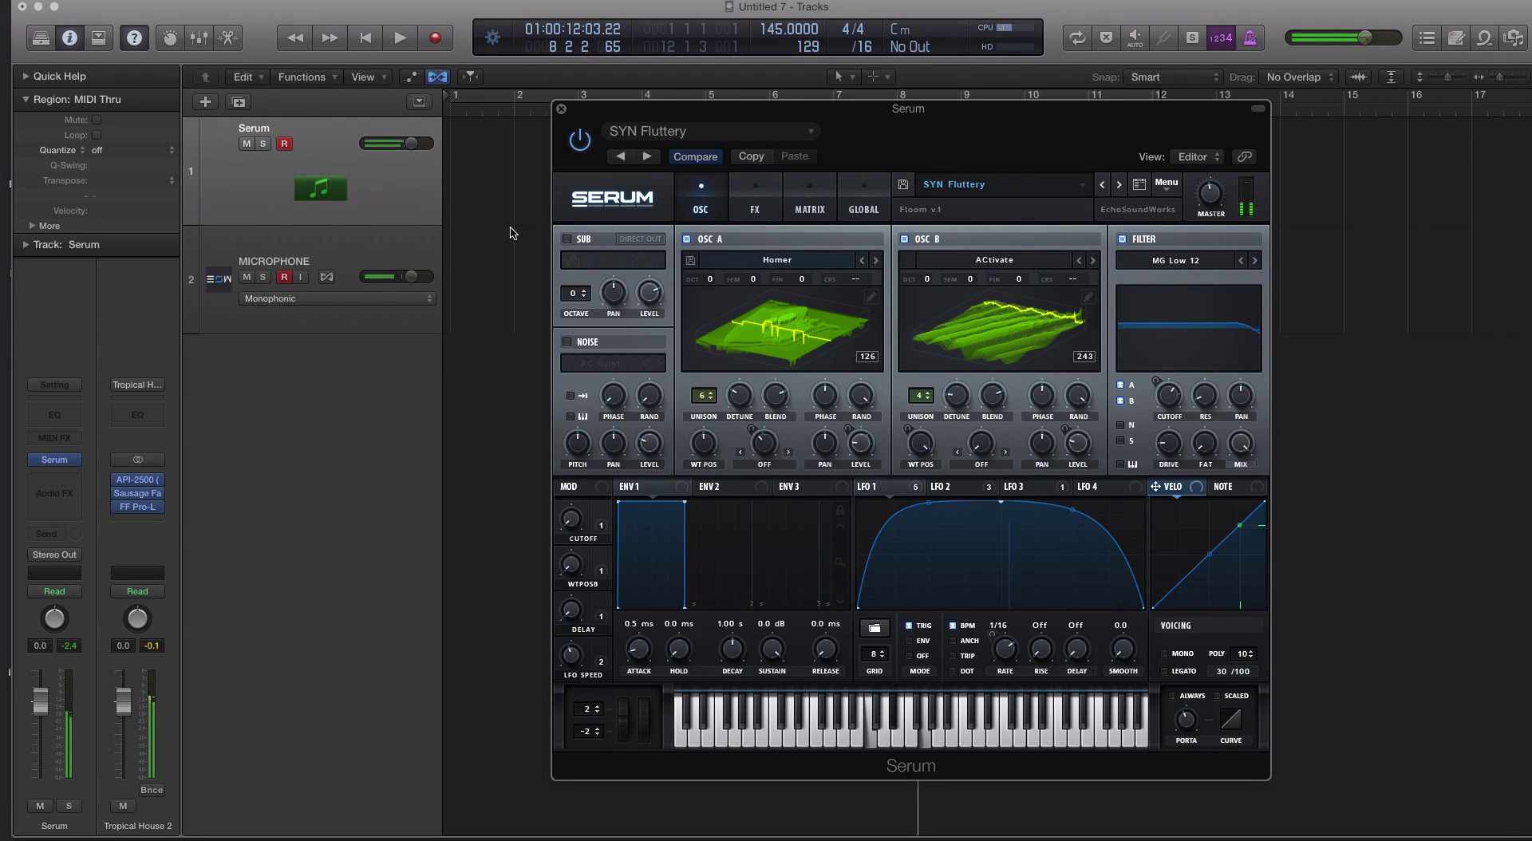
pyautogui.press('XF86AudioRaiseVolume')
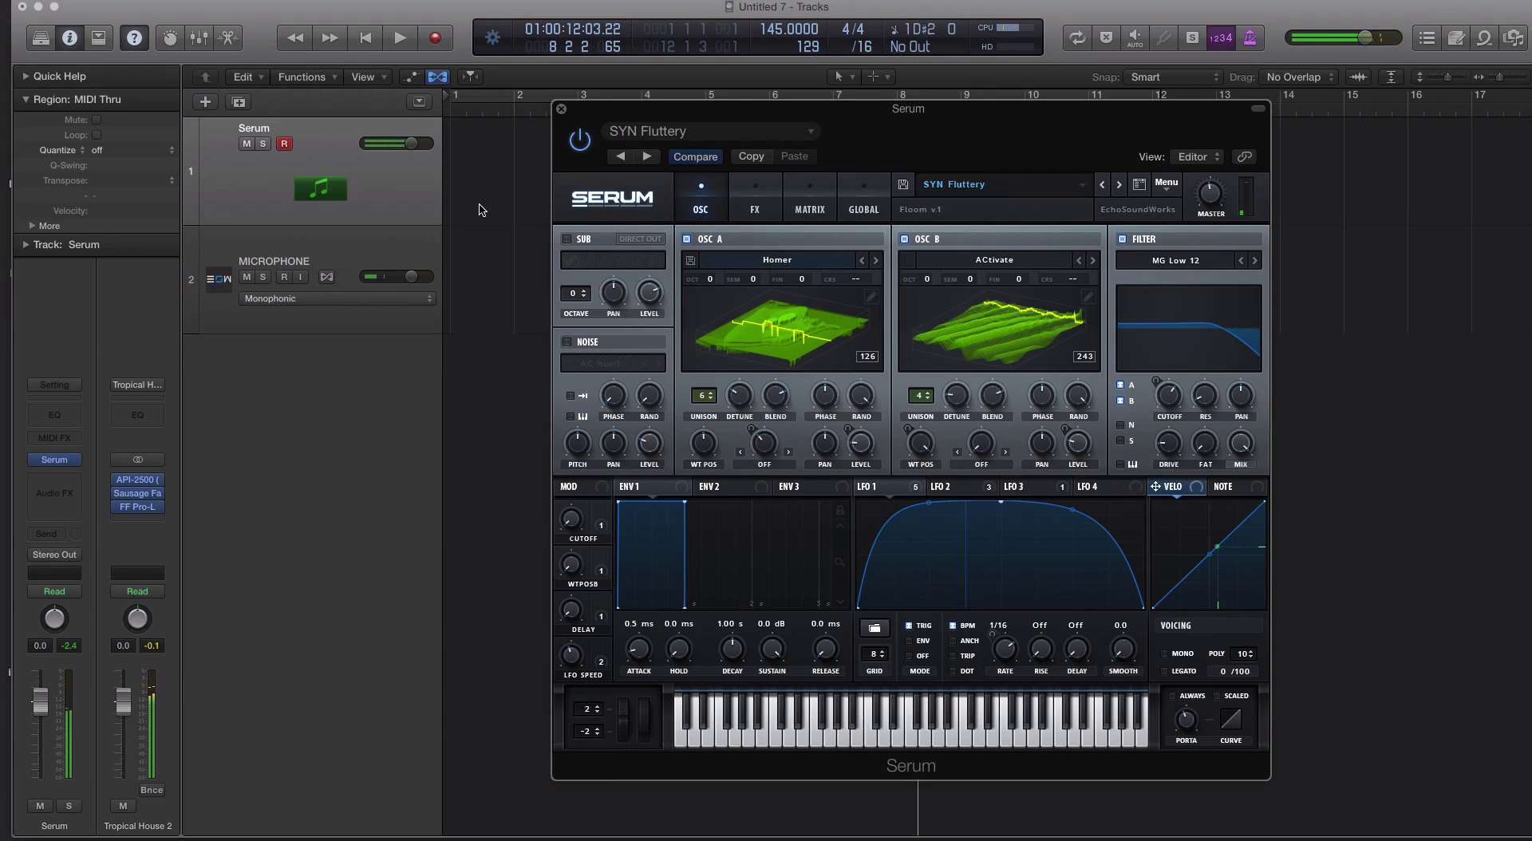
# View OSC A's wavetable in 2D while setting its wavetable position to about 110, and return to the 3D view.
pyautogui.click(735, 359)
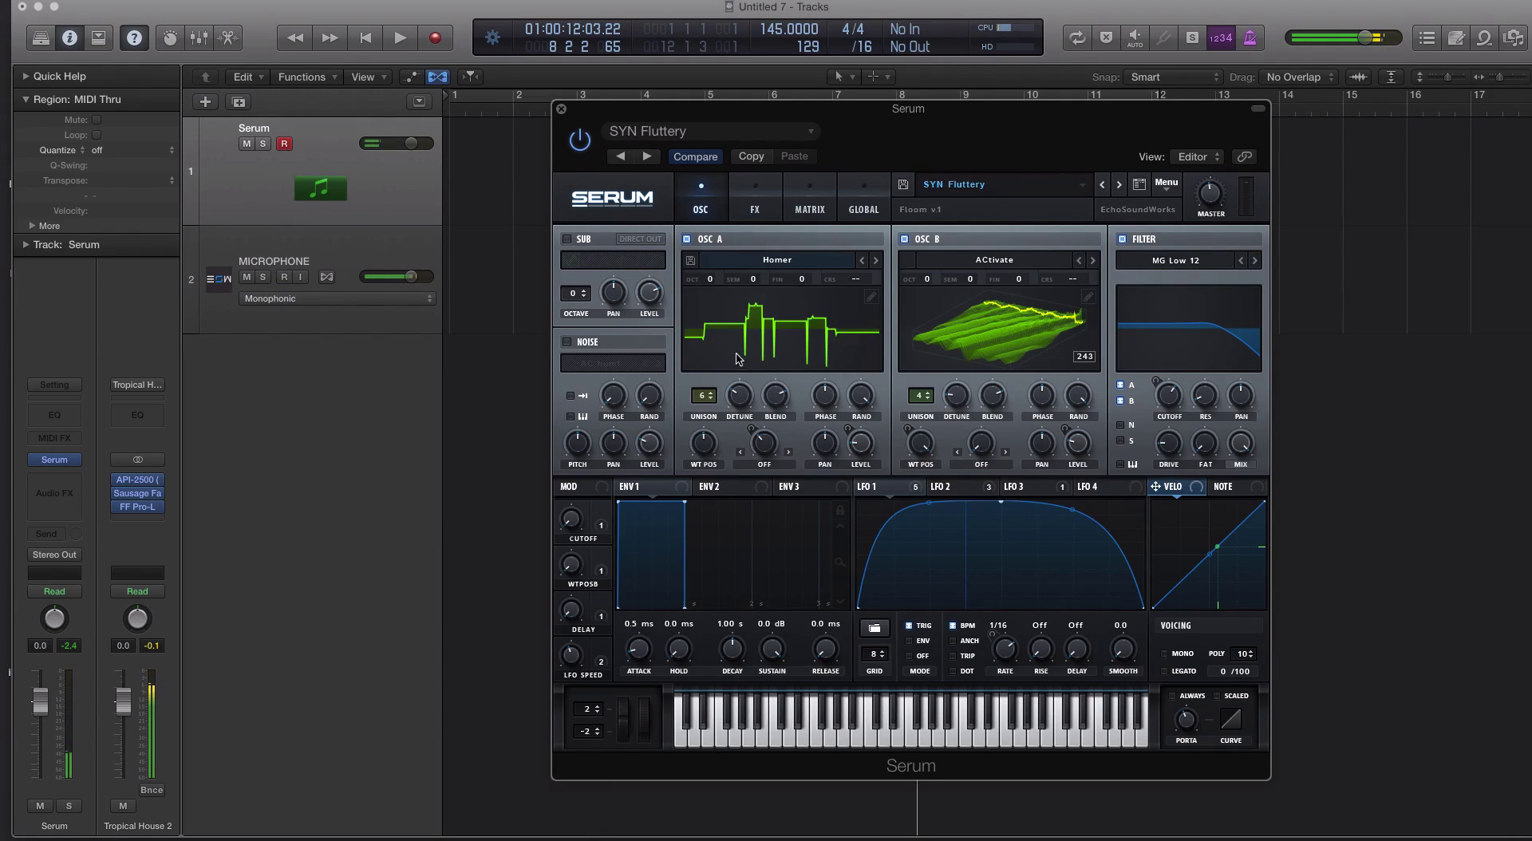
pyautogui.click(730, 349)
pyautogui.moveTo(703, 441); pyautogui.dragTo(703, 406)
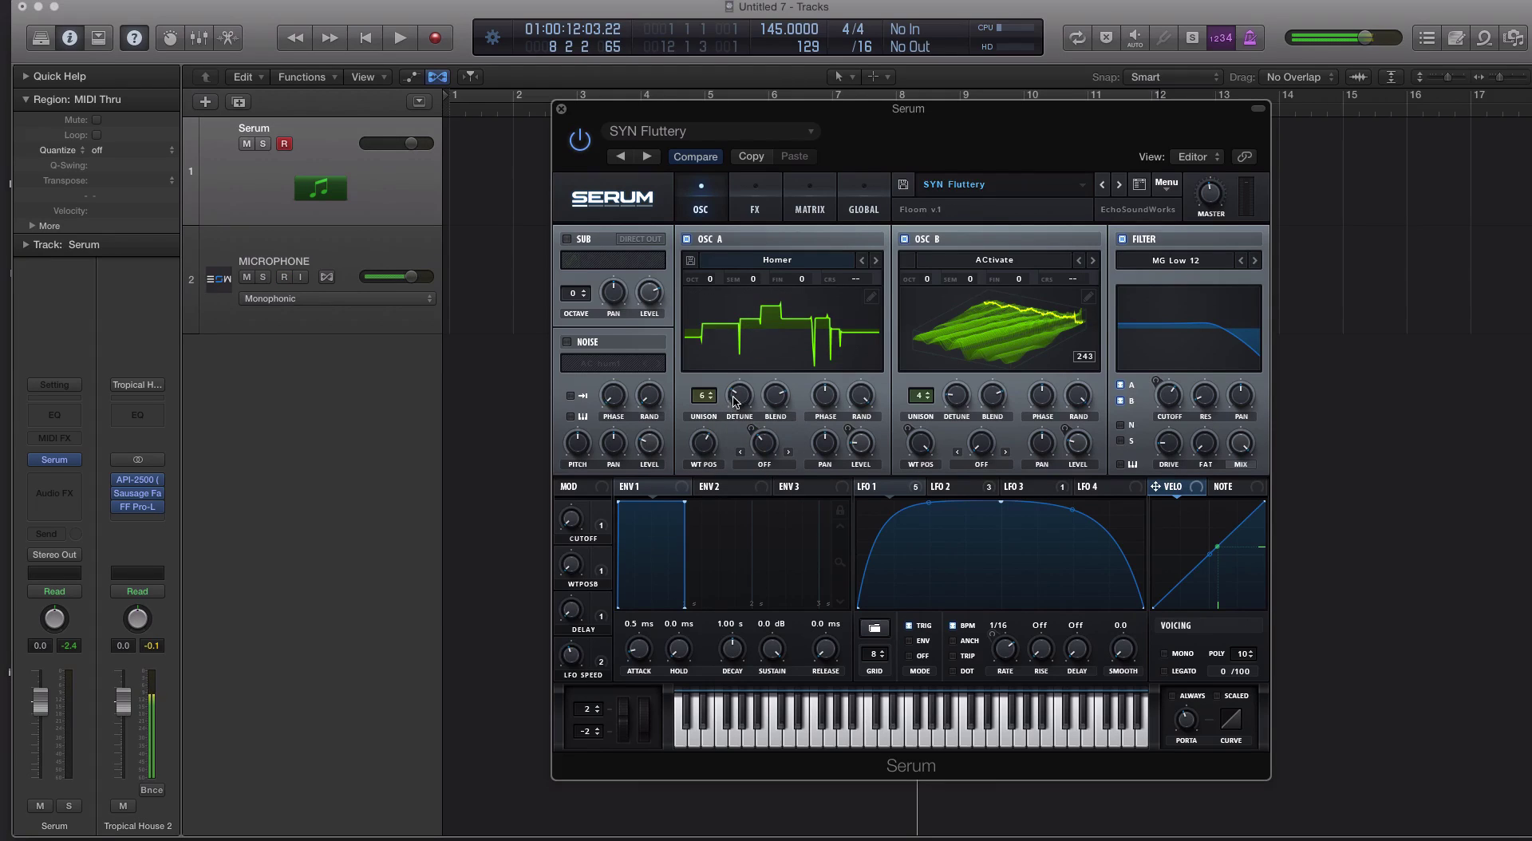
pyautogui.click(721, 358)
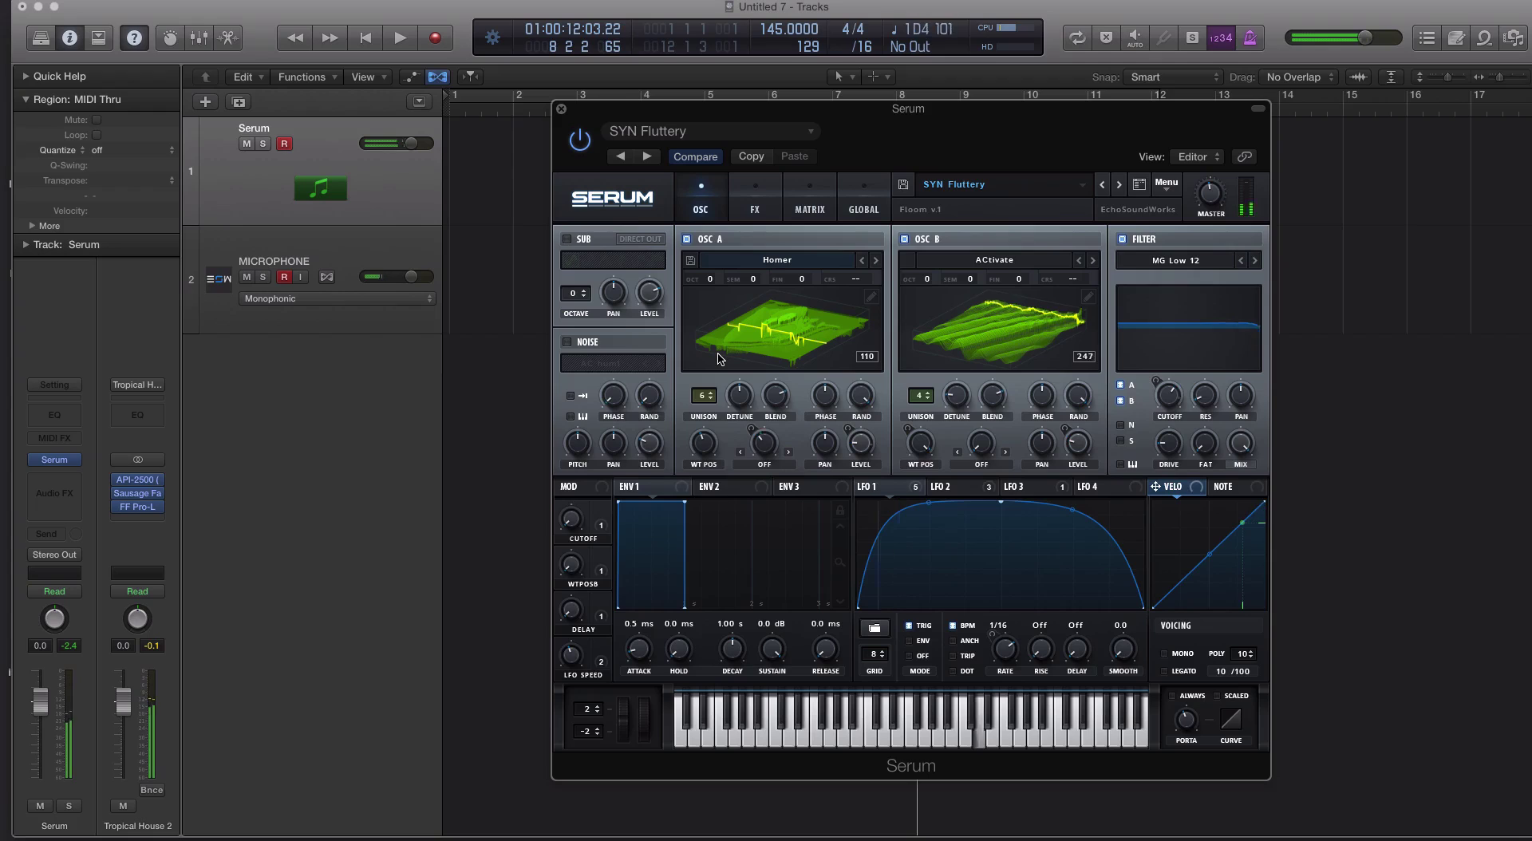
# Enable the compressor effect in multiband mode, toggling the EQ effect off and on to compare the sound.
pyautogui.click(746, 193)
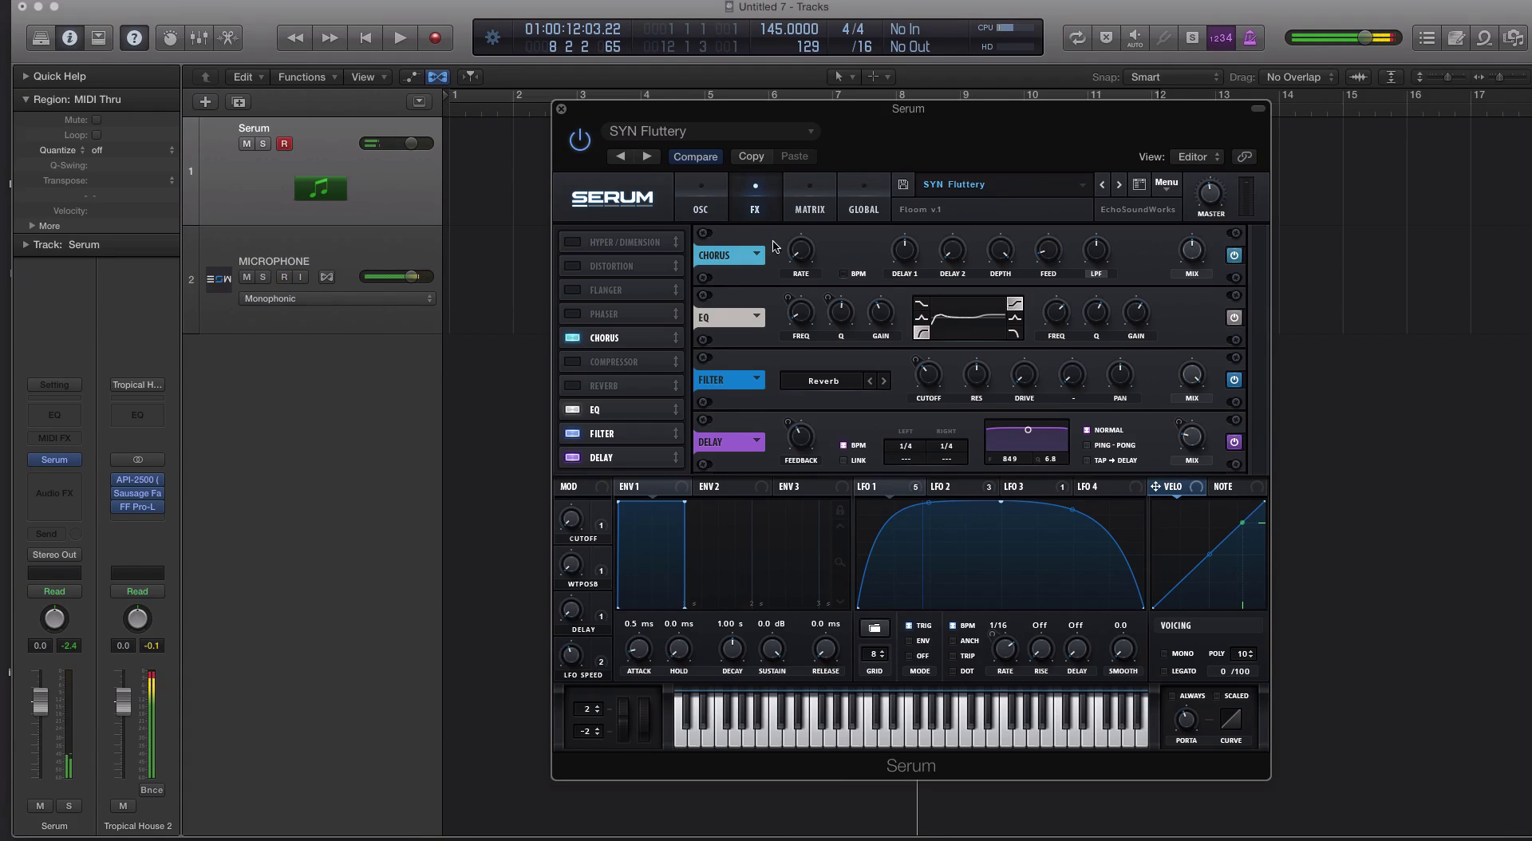
pyautogui.click(578, 362)
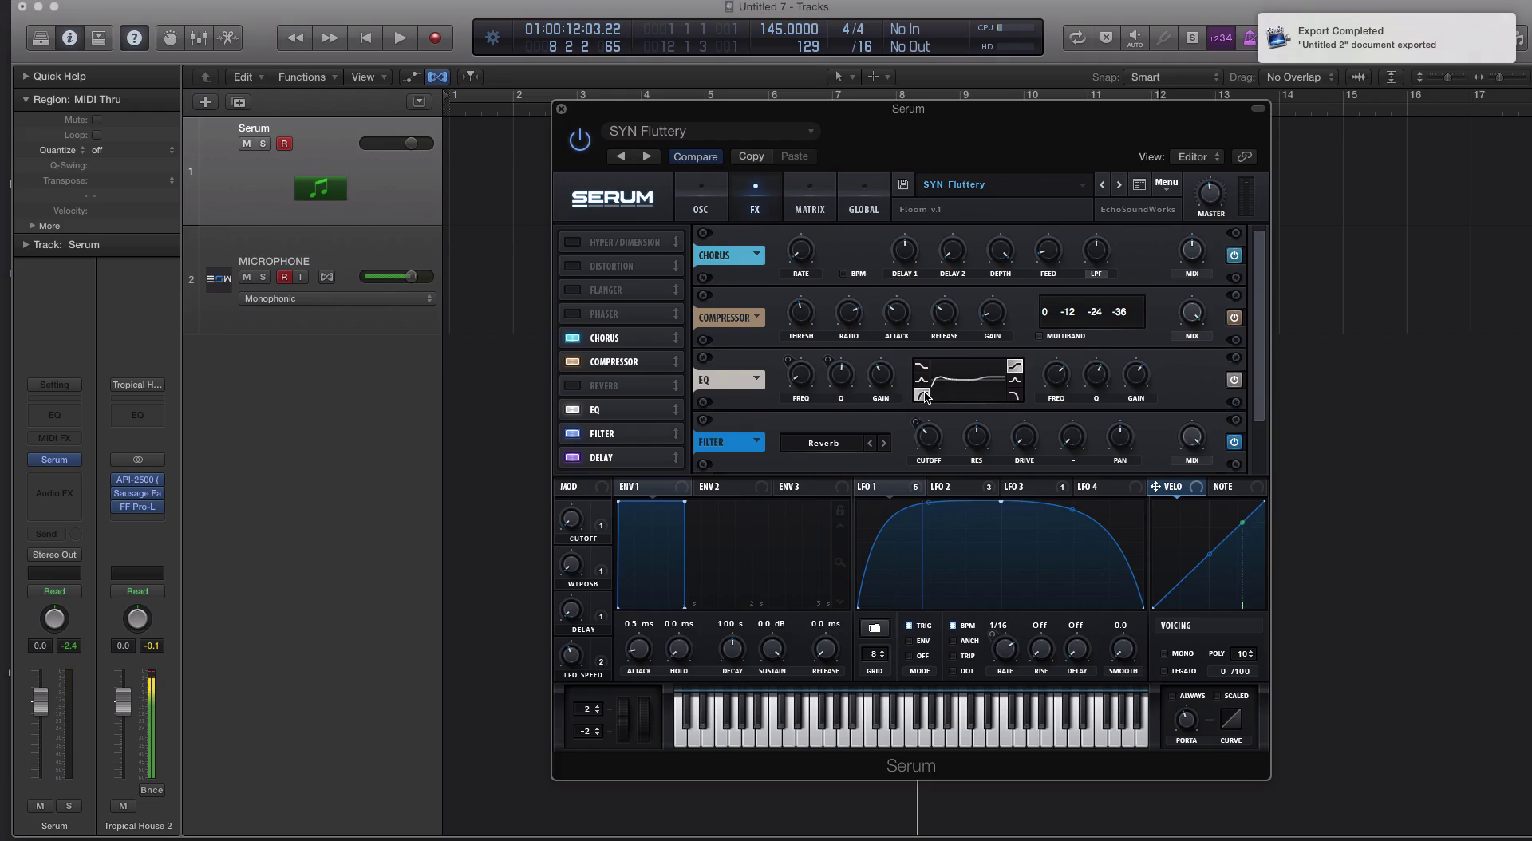
pyautogui.click(574, 409)
pyautogui.click(574, 410)
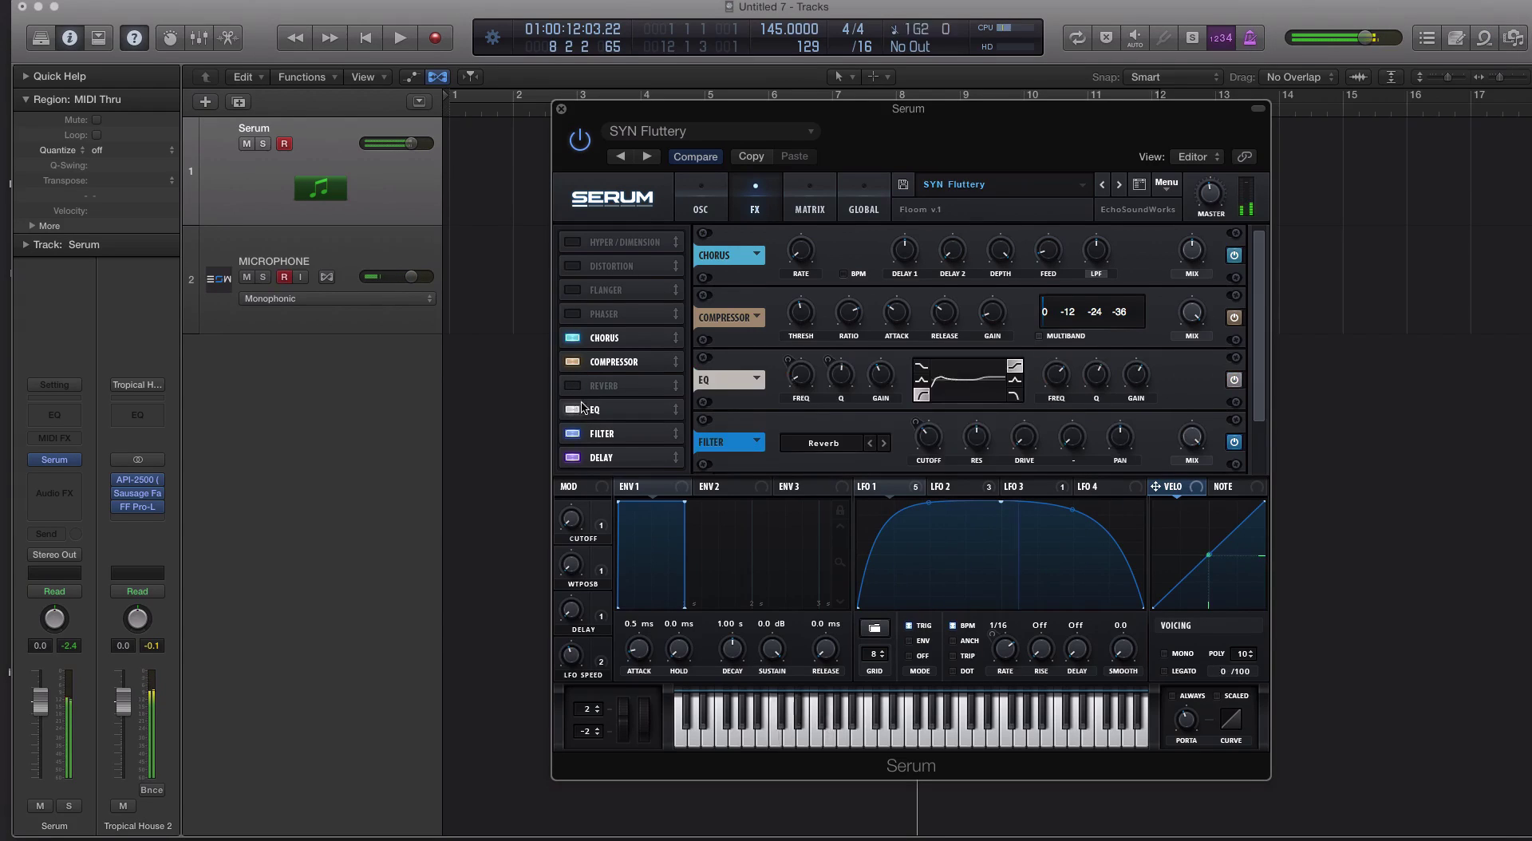
pyautogui.click(1039, 335)
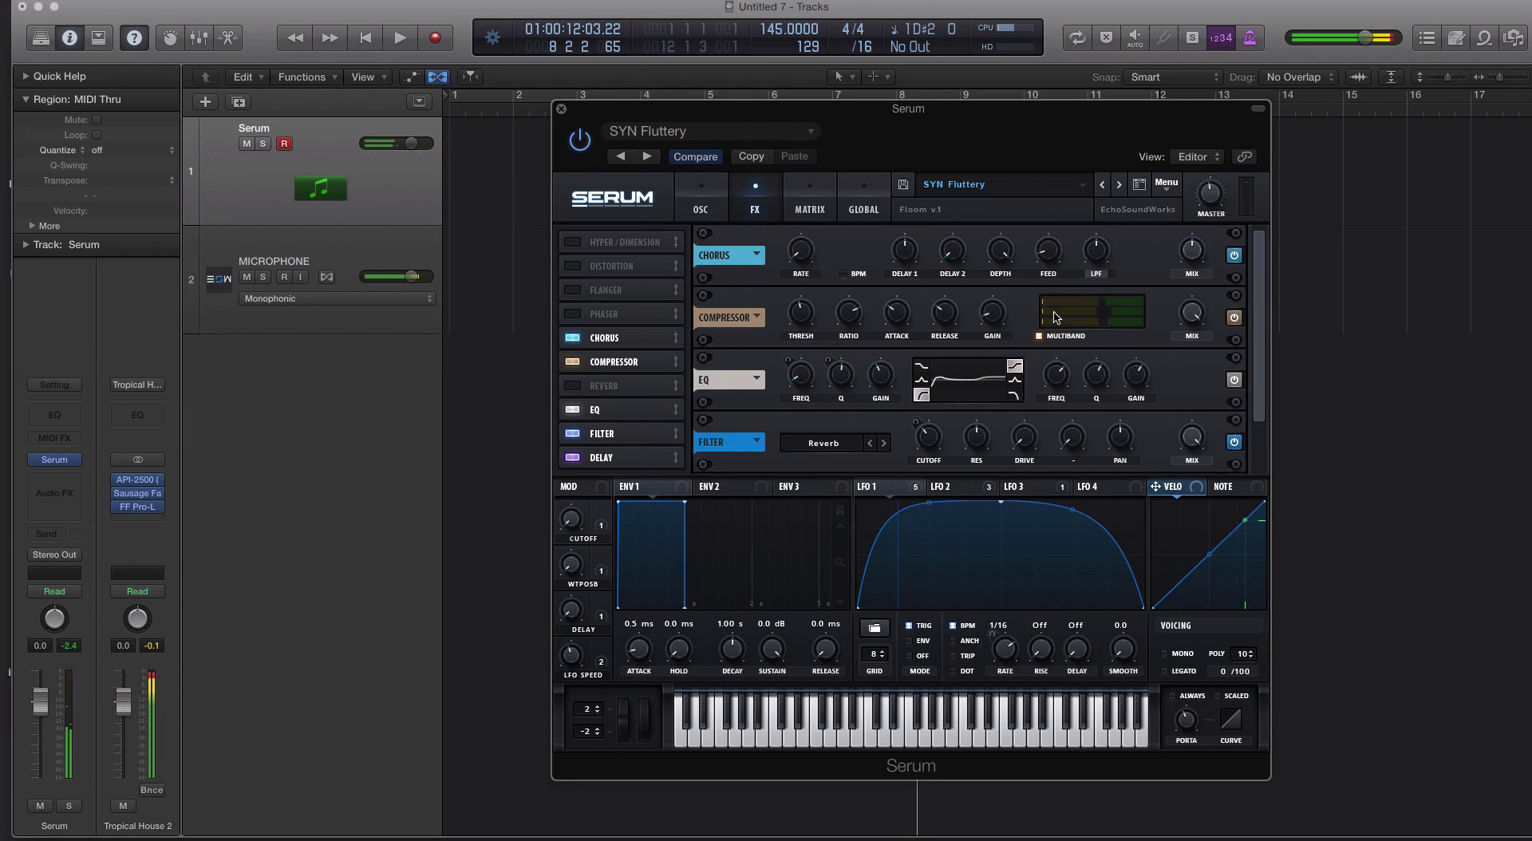
# Adjust the multiband compressor's band levels while playing, toggling the compressor off and on to compare the sound.
pyautogui.moveTo(1070, 311)
pyautogui.mouseDown()
pyautogui.moveTo(1092, 311)
pyautogui.moveTo(1032, 312)
pyautogui.moveTo(1068, 312)
pyautogui.mouseUp()
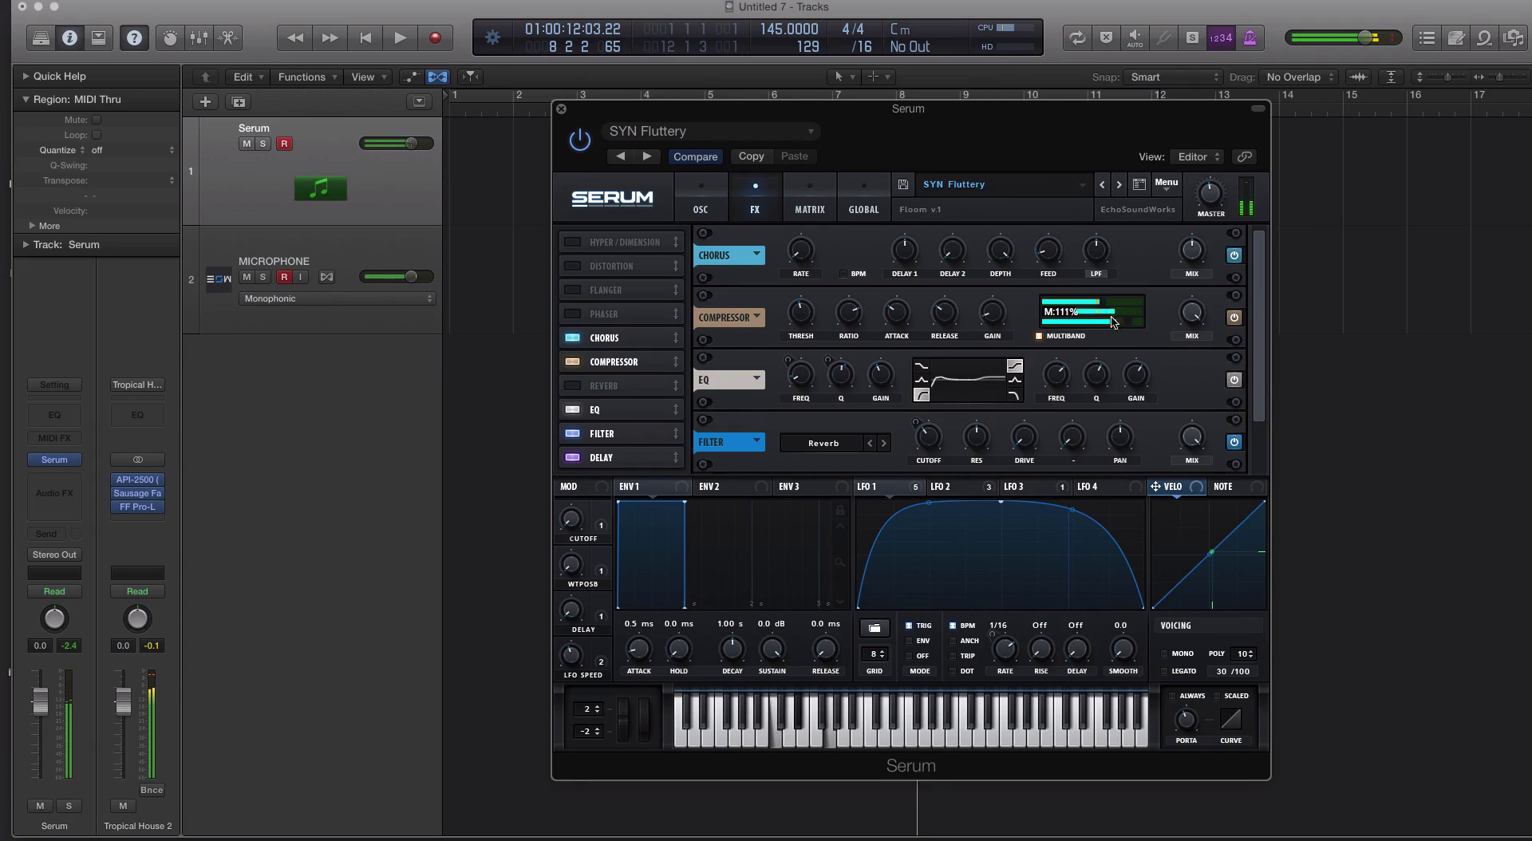
pyautogui.moveTo(1118, 317); pyautogui.dragTo(1132, 318)
pyautogui.click(571, 367)
pyautogui.click(572, 367)
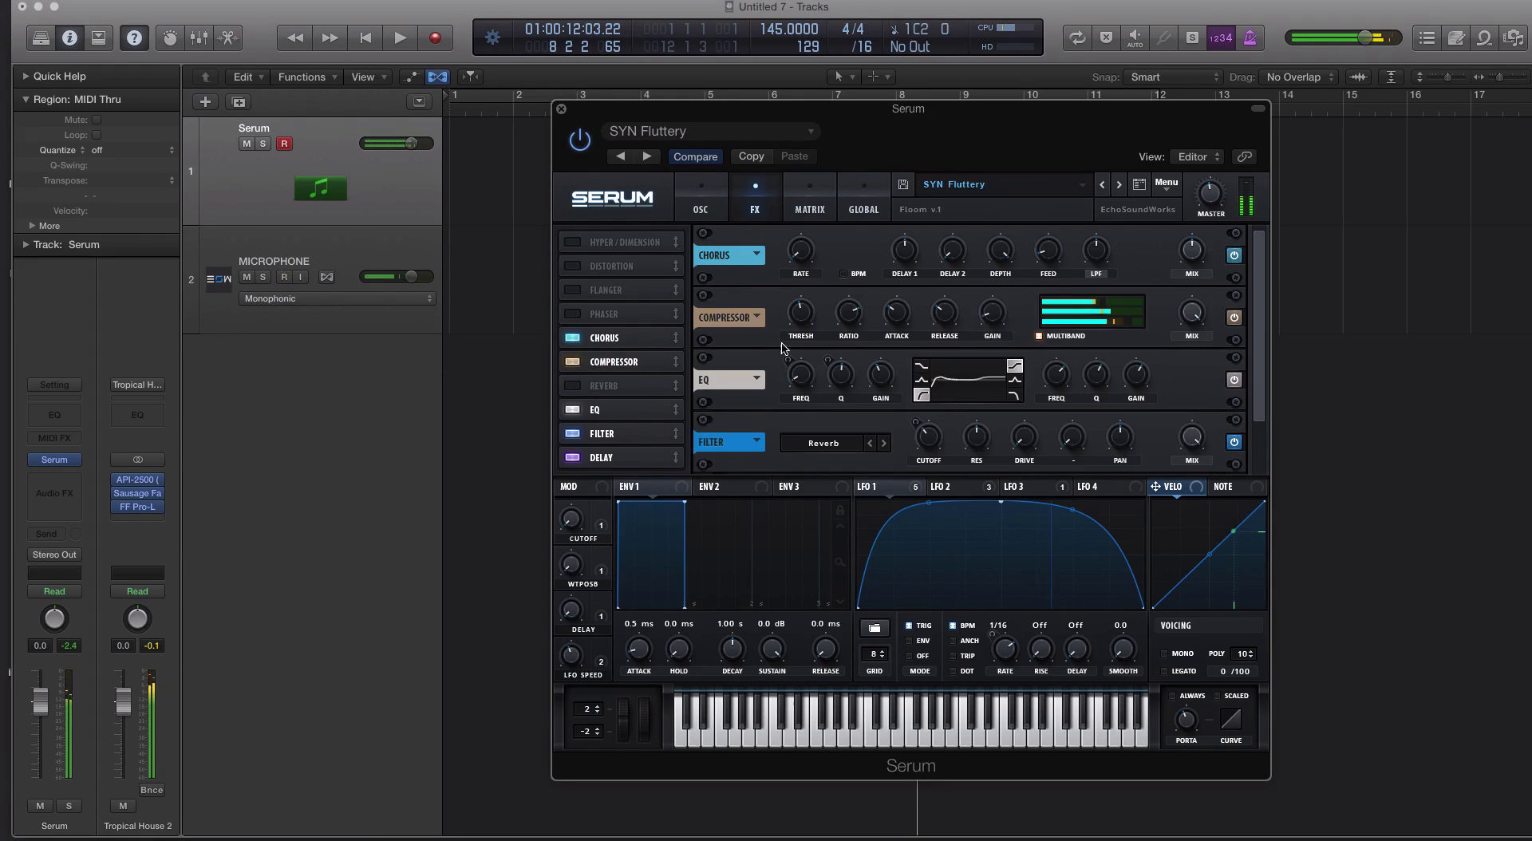
pyautogui.moveTo(1090, 320); pyautogui.dragTo(1118, 314)
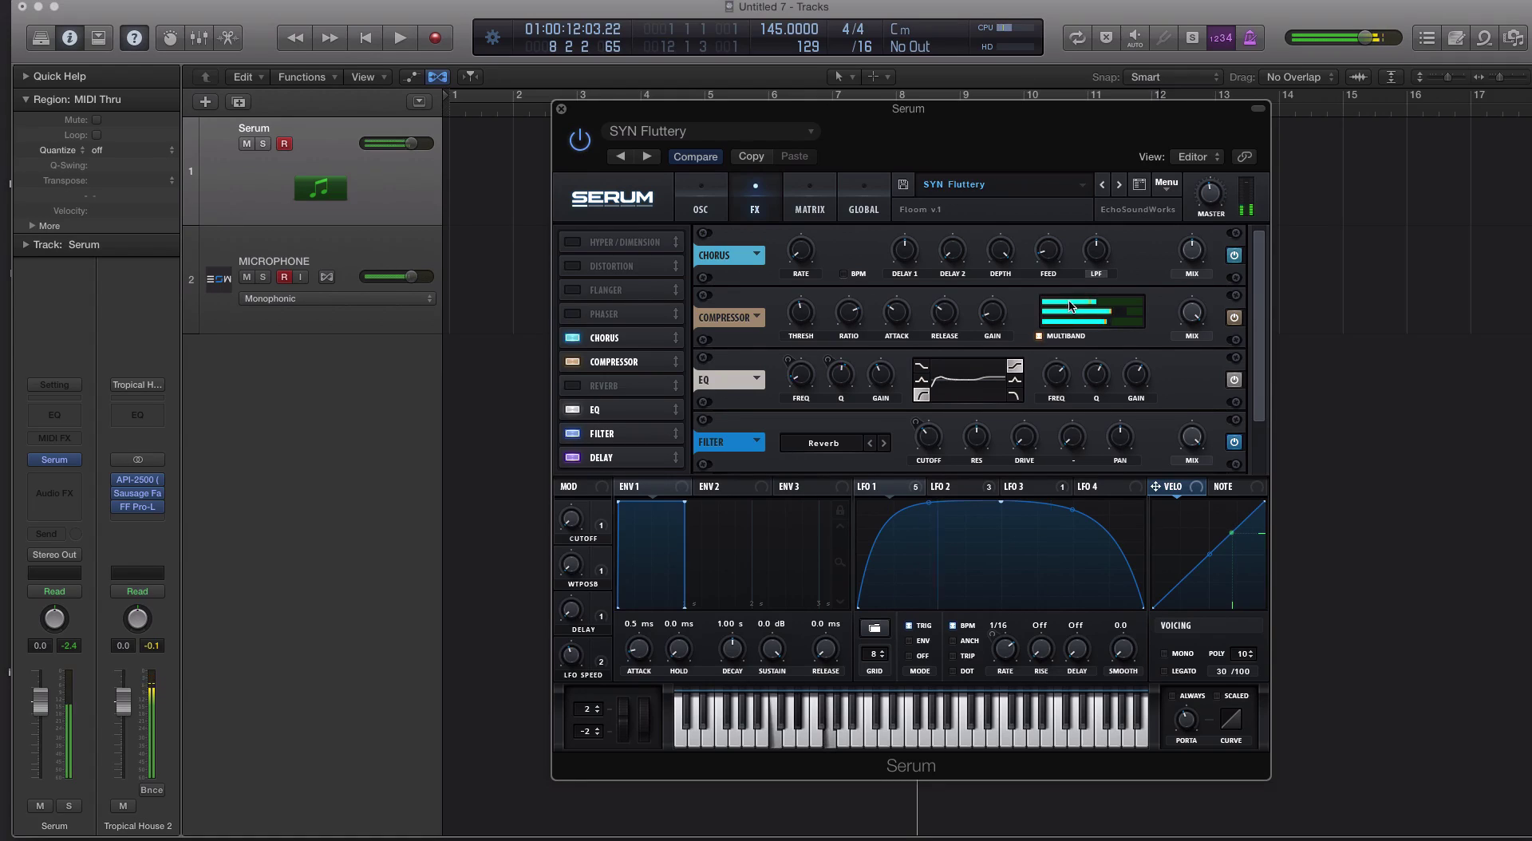
pyautogui.click(570, 365)
pyautogui.click(570, 365)
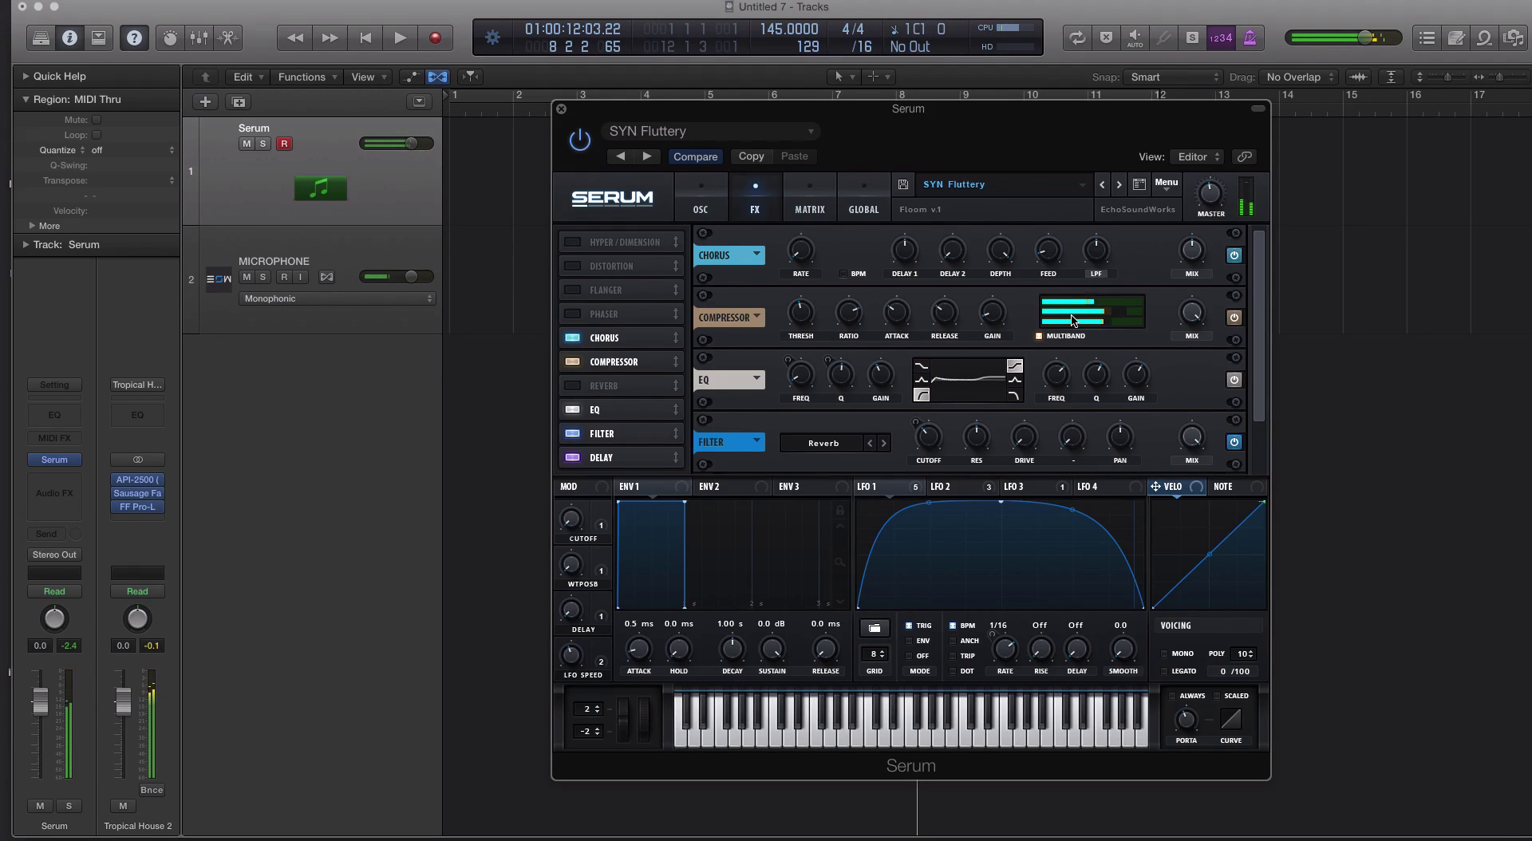
# Examine which effect and oscillator parameters are modulated by LFO 1, LFO 2 and LFO 3.
pyautogui.click(975, 486)
pyautogui.click(1019, 488)
pyautogui.click(897, 486)
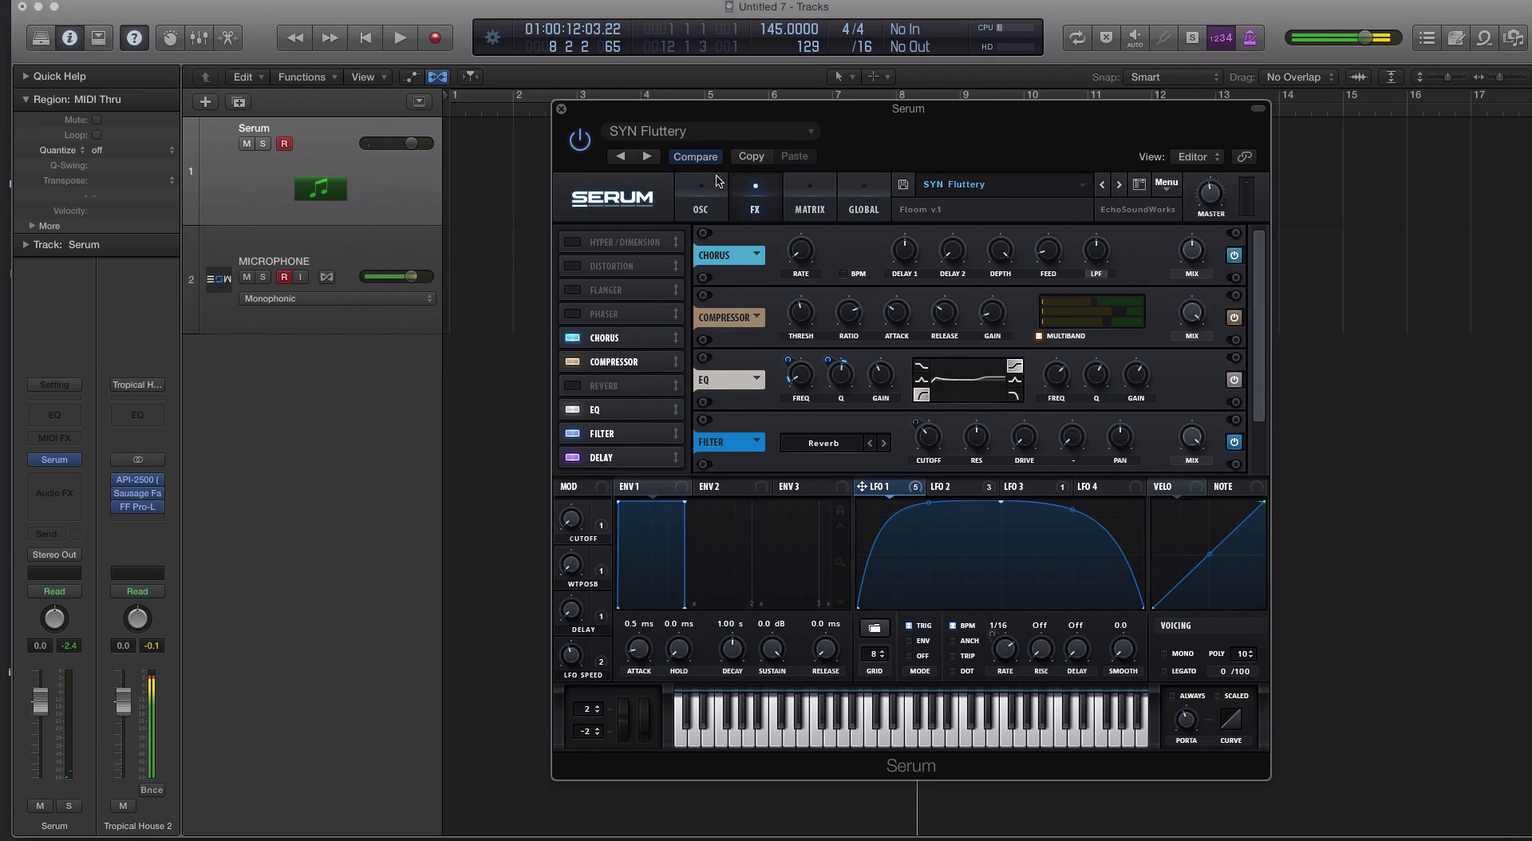
pyautogui.click(700, 193)
pyautogui.click(967, 486)
pyautogui.click(1045, 488)
pyautogui.click(976, 492)
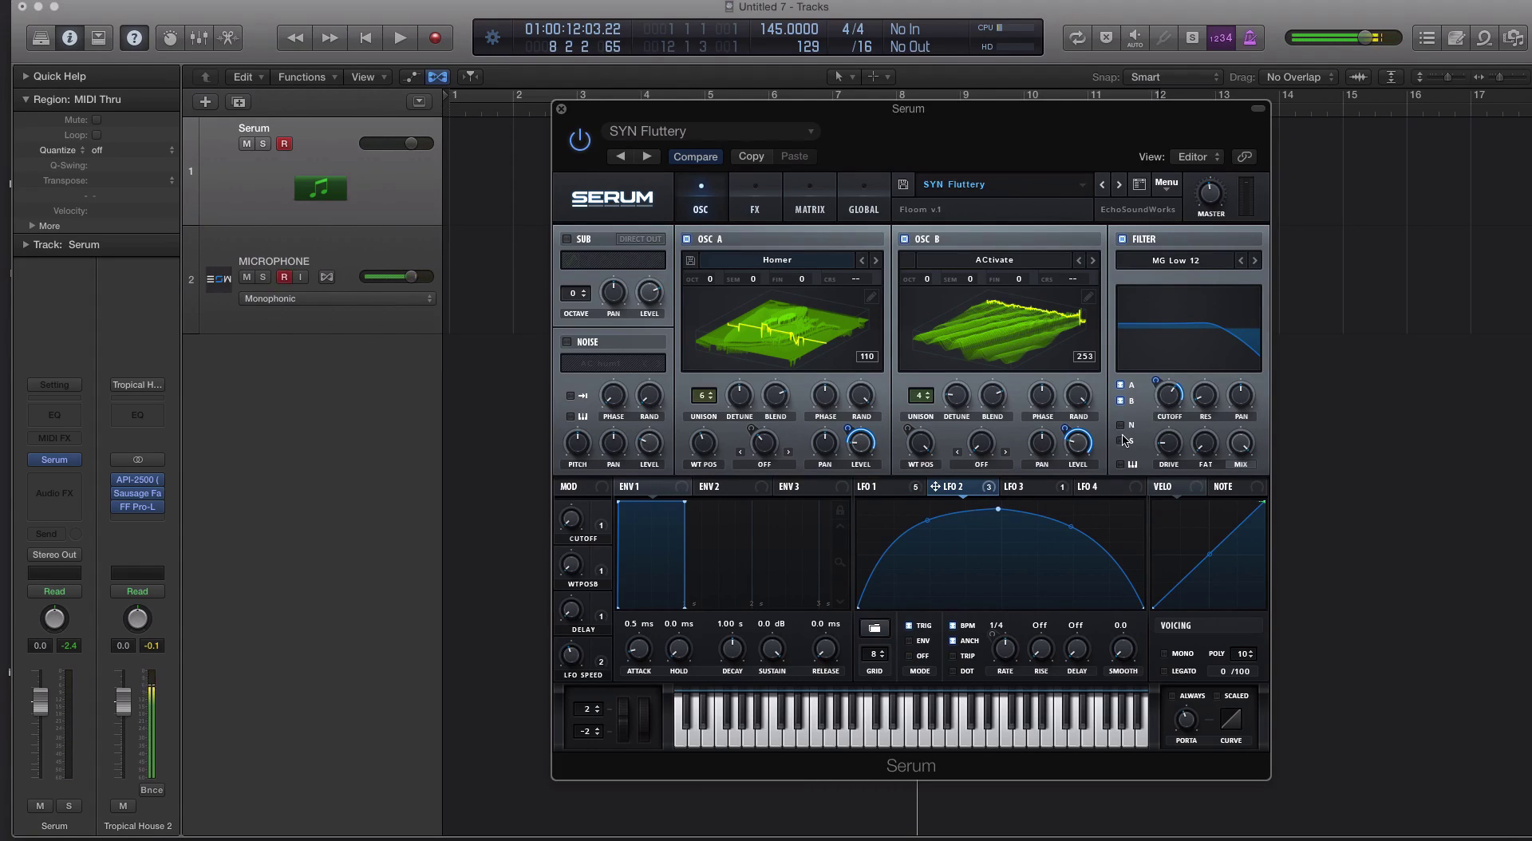
pyautogui.click(1025, 488)
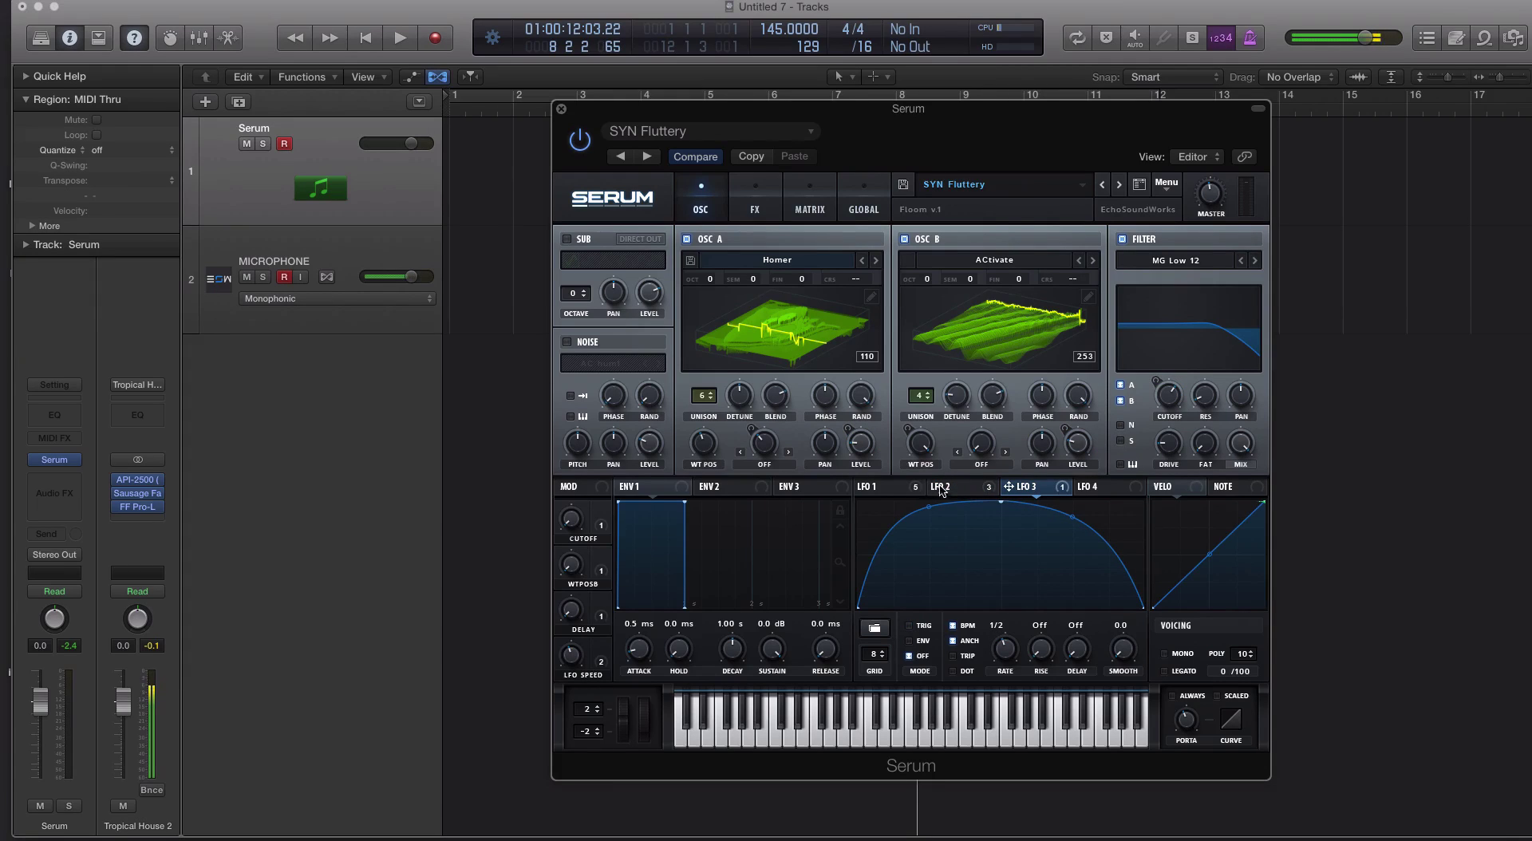
pyautogui.click(882, 487)
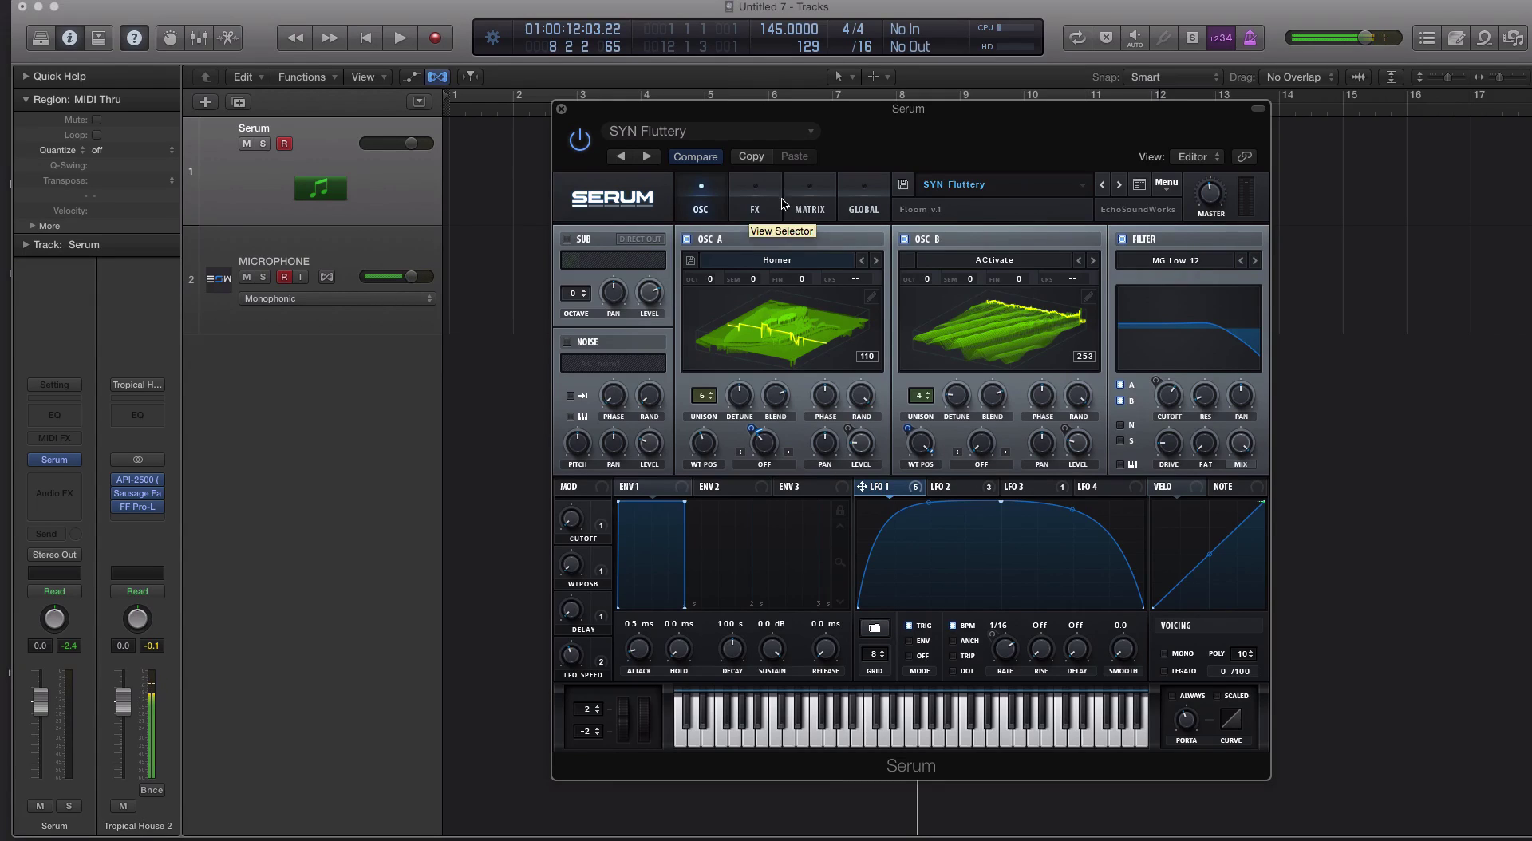
# Assign LFO 1 to the multiband compressor's mid band and LFO 2 to its low band, and set the mid band to about 163%.
pyautogui.click(764, 203)
pyautogui.moveTo(861, 486); pyautogui.dragTo(1061, 319)
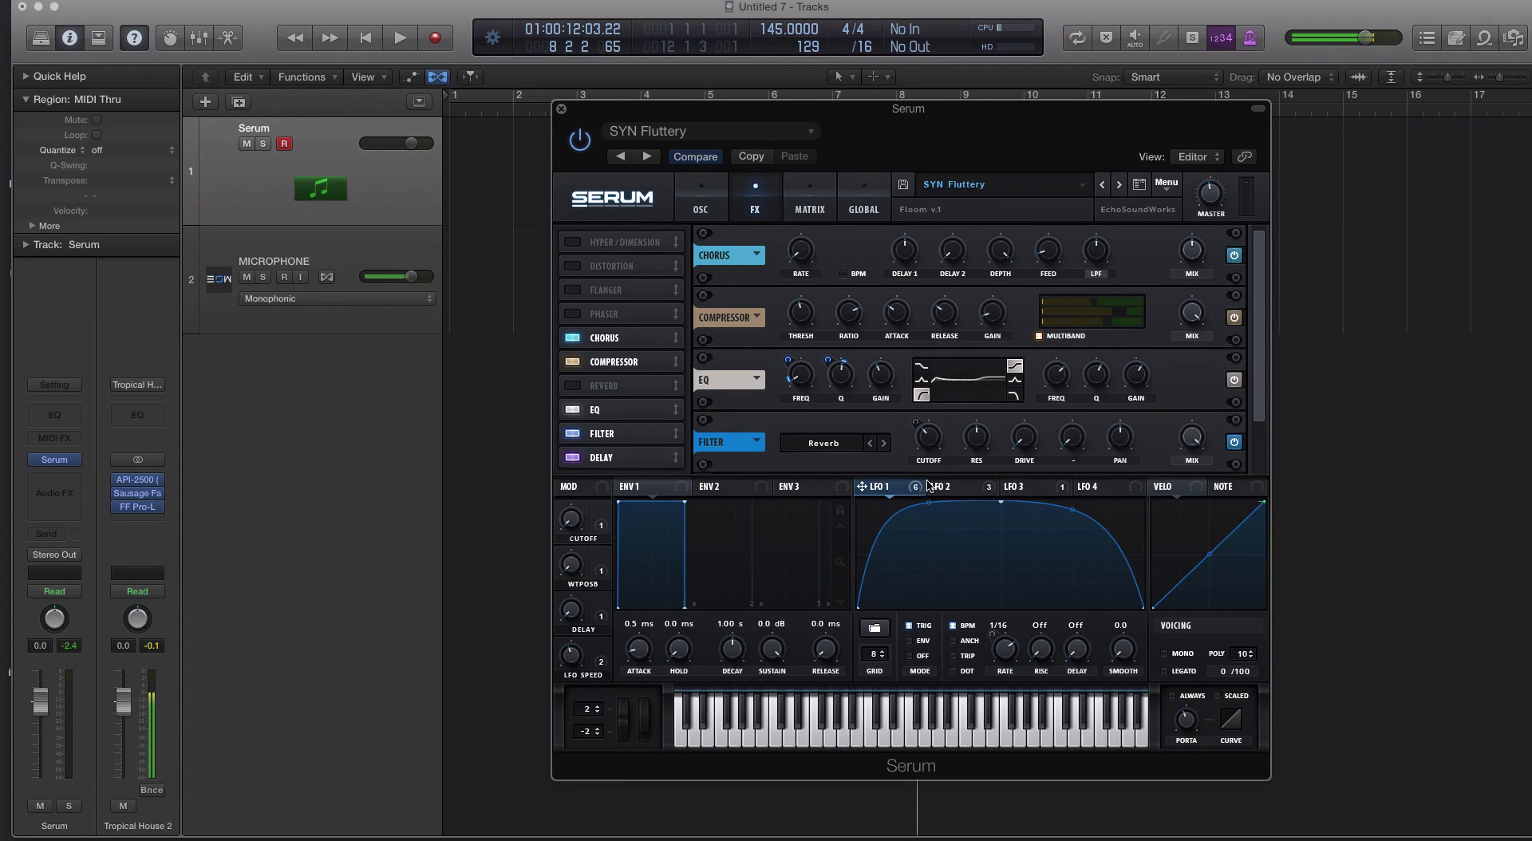
pyautogui.click(950, 488)
pyautogui.moveTo(937, 488); pyautogui.dragTo(1063, 328)
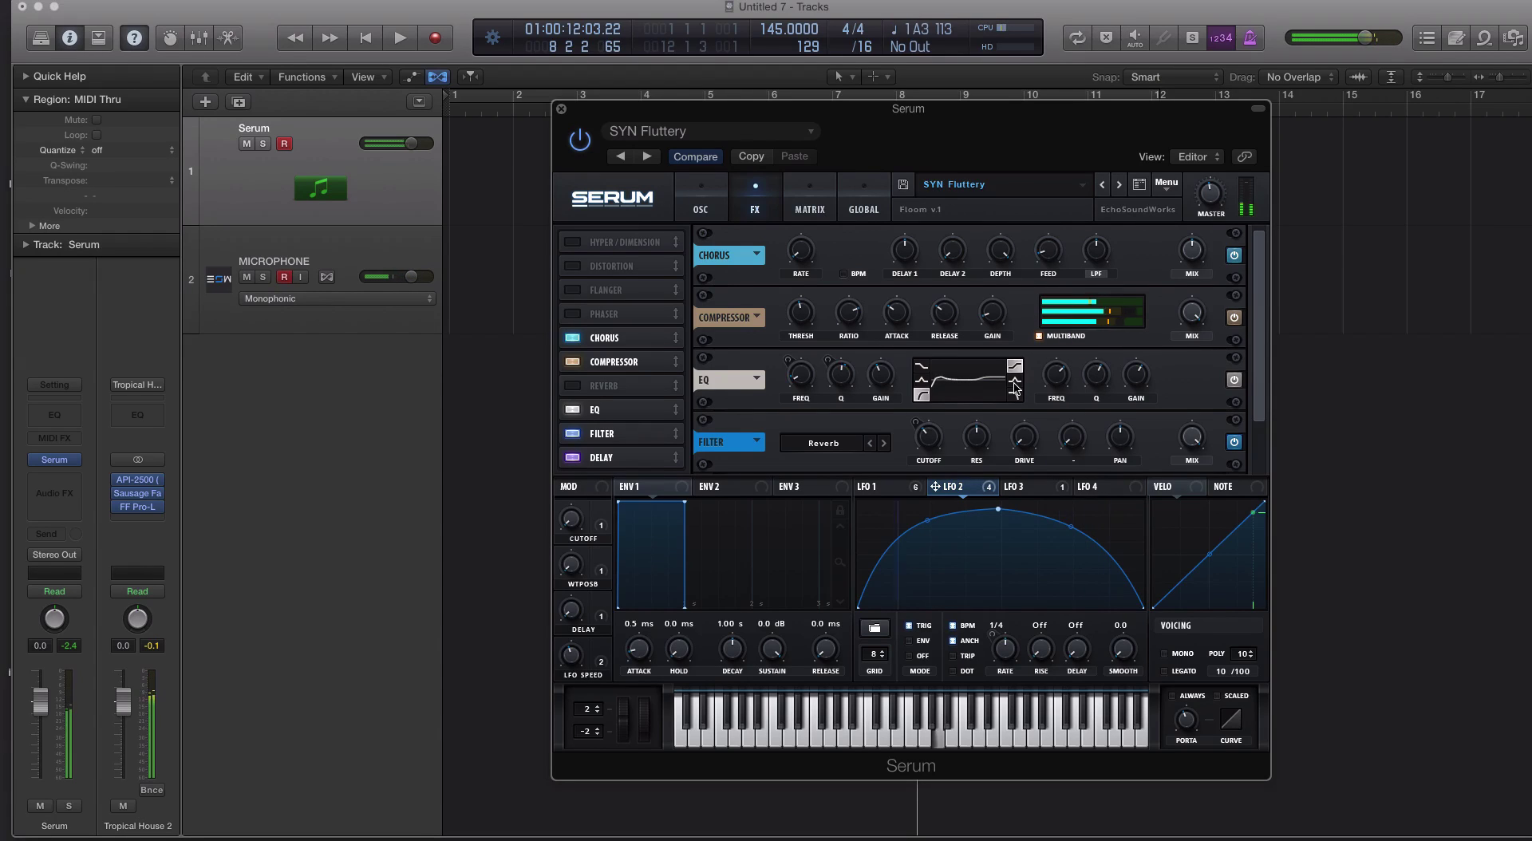
pyautogui.moveTo(1086, 318); pyautogui.dragTo(1108, 316)
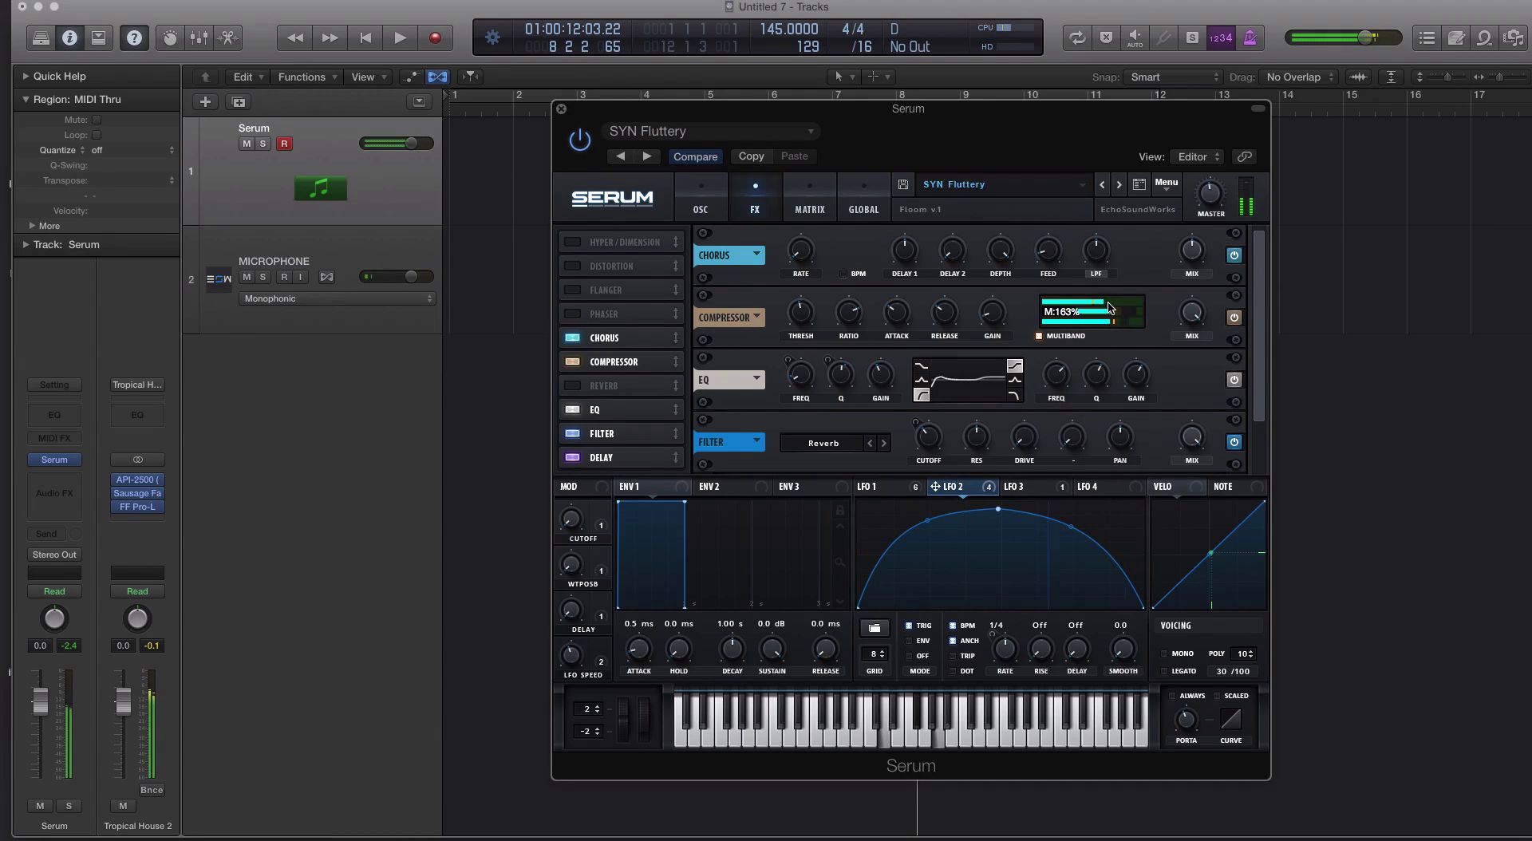
# Adjust the amount of the LFO 1 modulation on CompMB M in the modulation matrix.
pyautogui.click(808, 209)
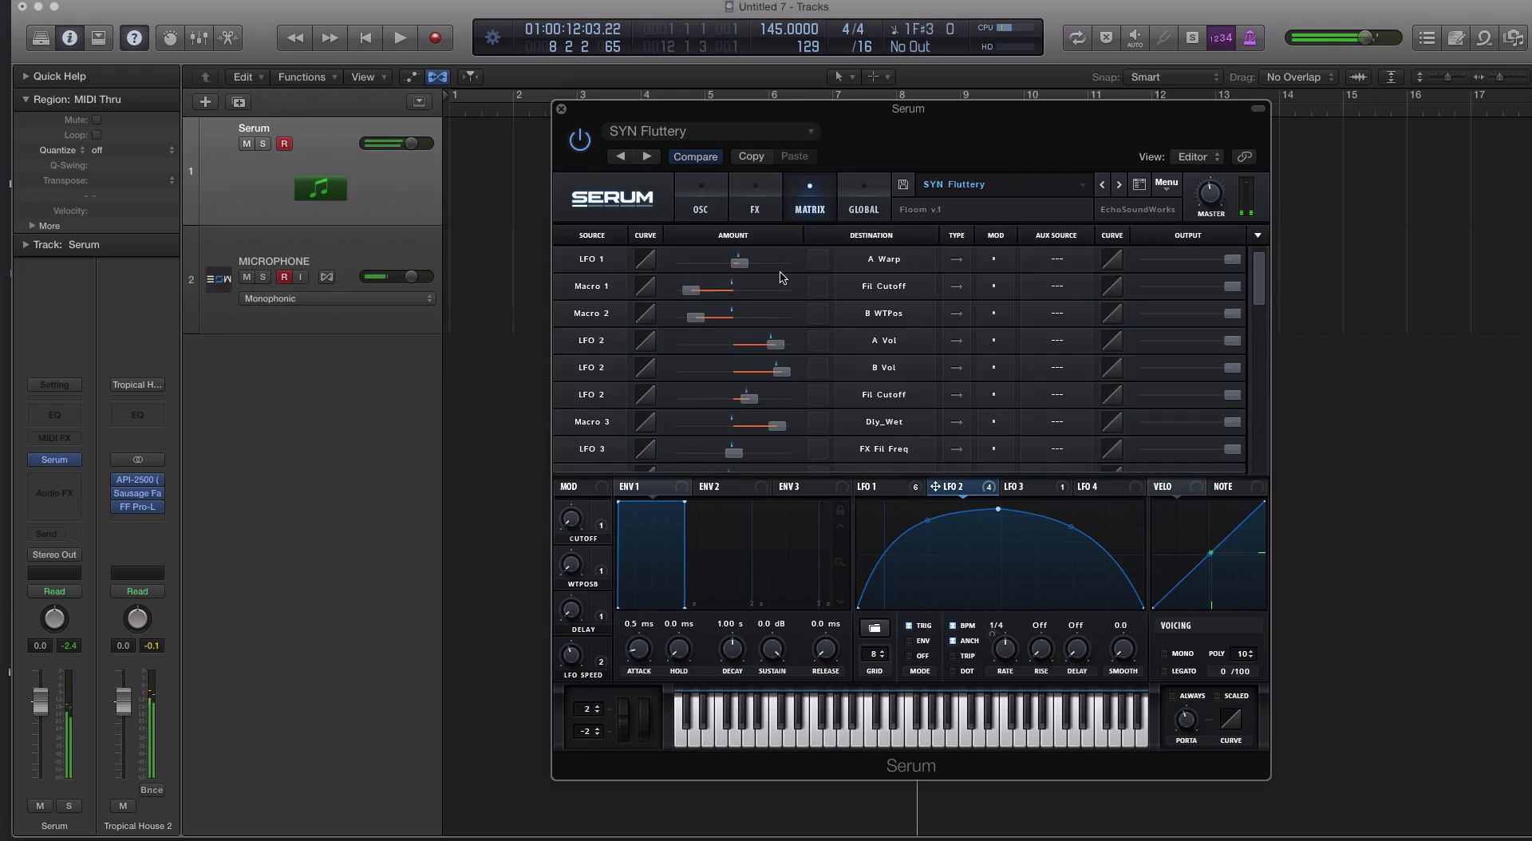
pyautogui.scroll(-6, 581, 371)
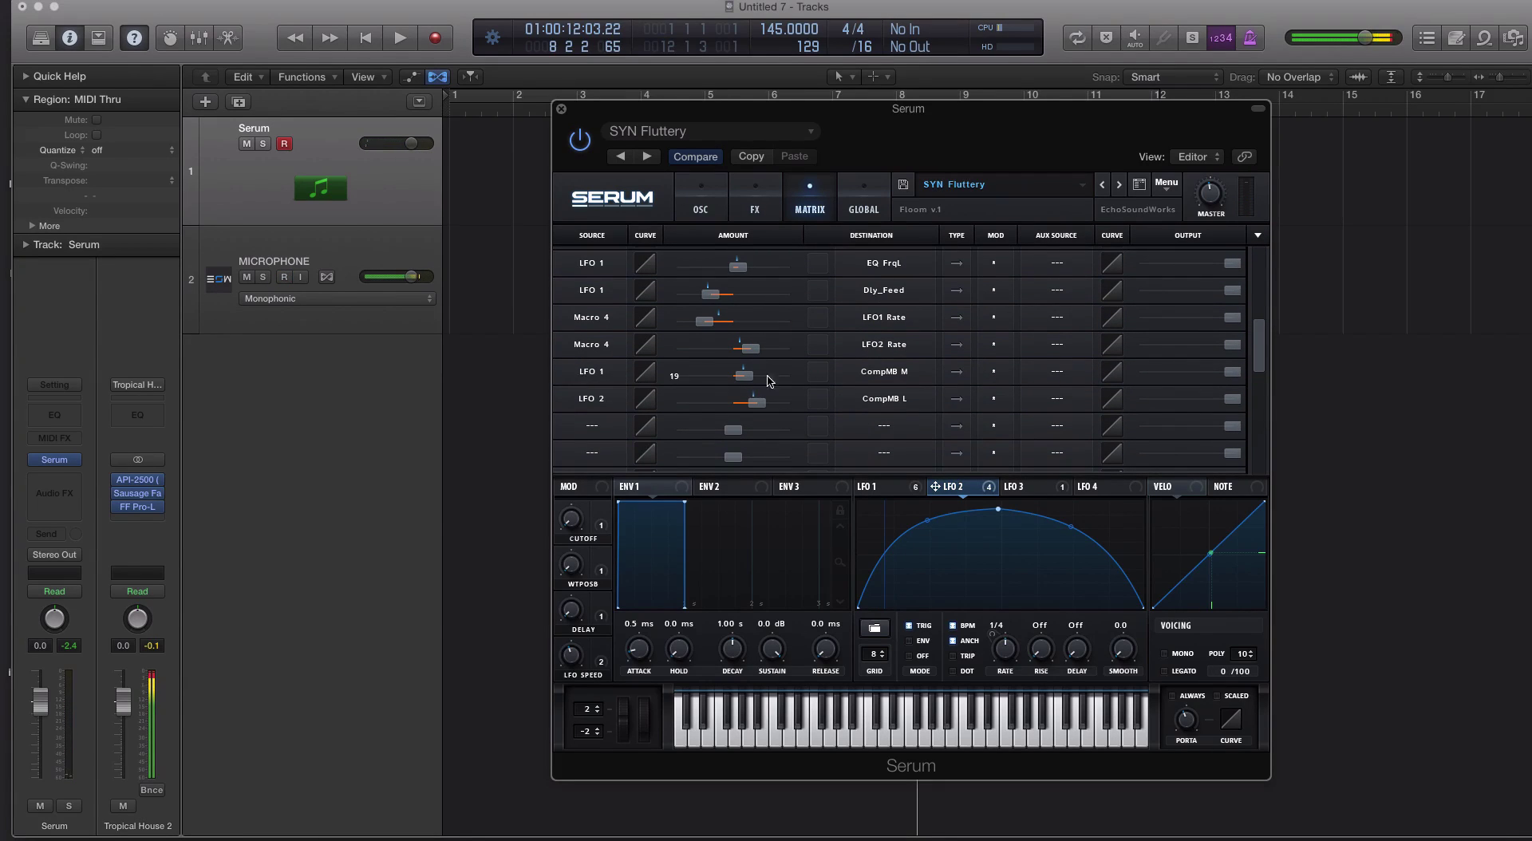
pyautogui.moveTo(757, 380)
pyautogui.moveTo(758, 380)
pyautogui.mouseDown()
pyautogui.moveTo(792, 377)
pyautogui.moveTo(817, 400)
pyautogui.moveTo(725, 402)
pyautogui.moveTo(746, 402)
pyautogui.moveTo(746, 384)
pyautogui.mouseUp()
pyautogui.click(701, 207)
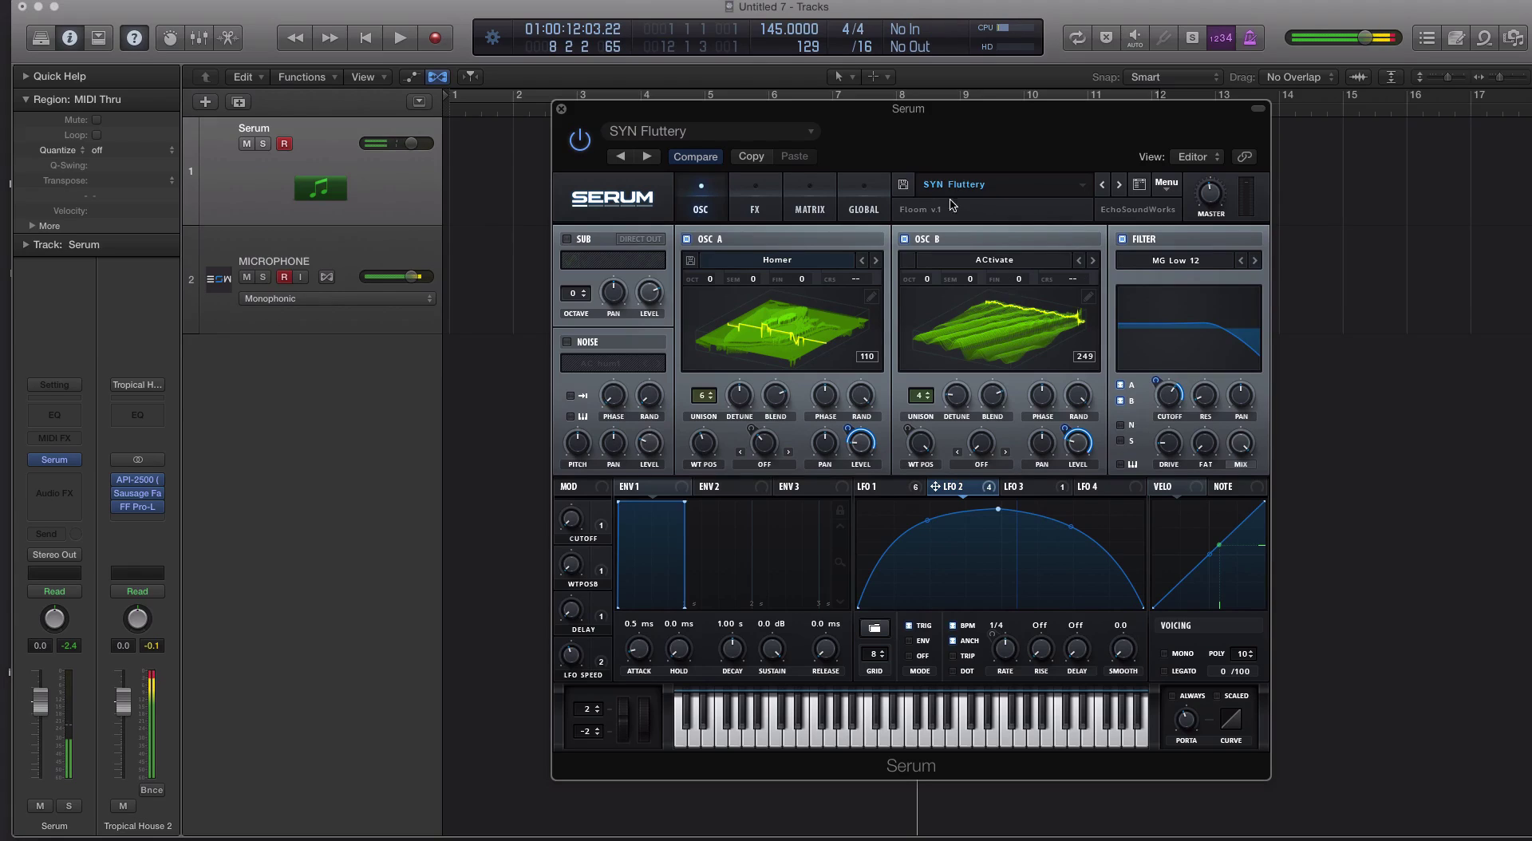
pyautogui.click(809, 208)
pyautogui.click(758, 209)
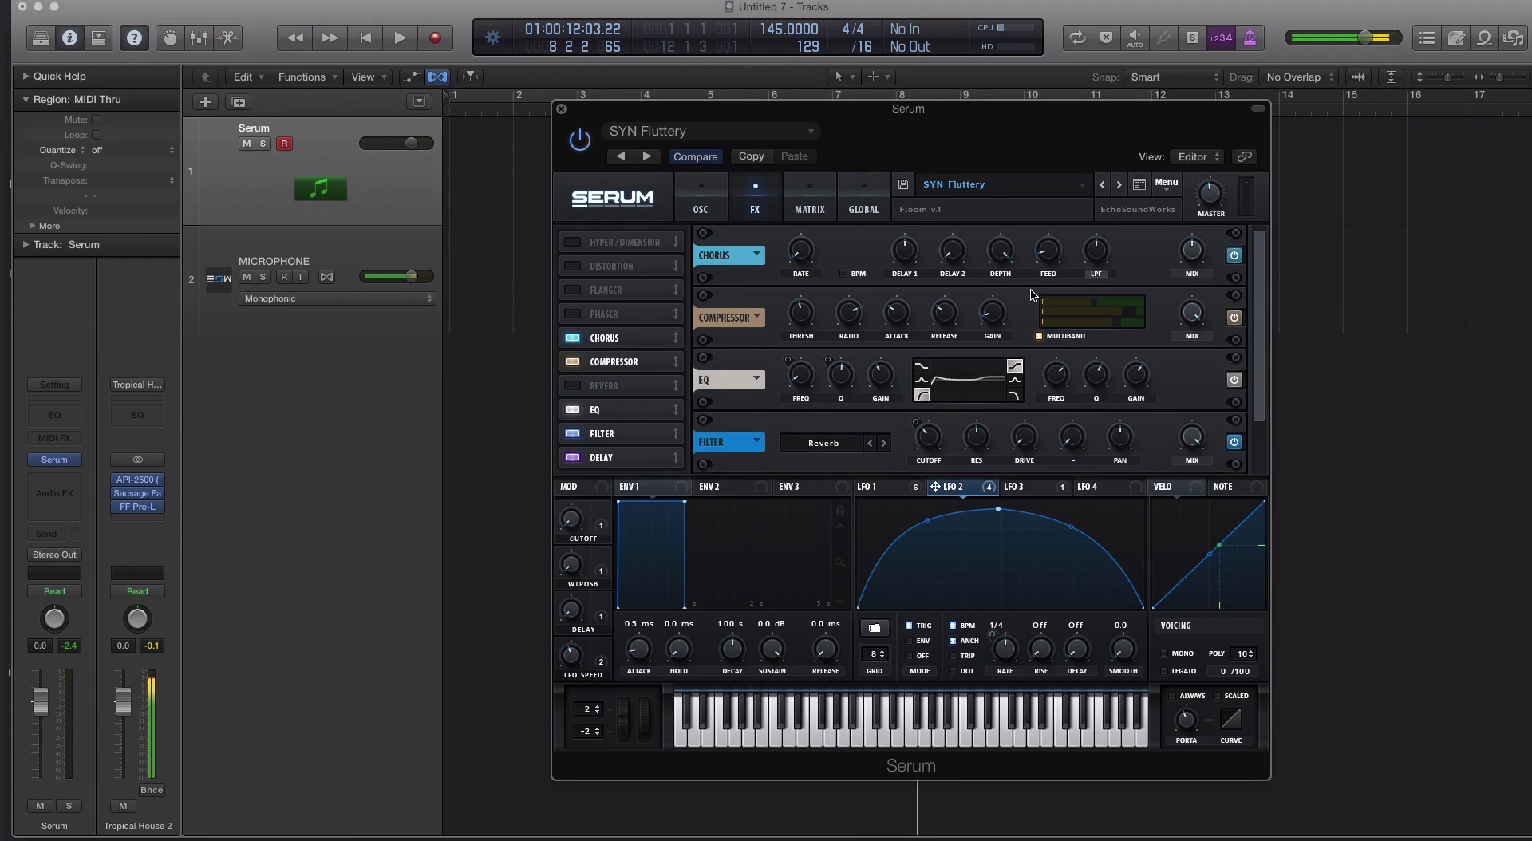
# Return OSC A's wavetable position to 1 and assign LFO 4 to modulate it.
pyautogui.click(686, 214)
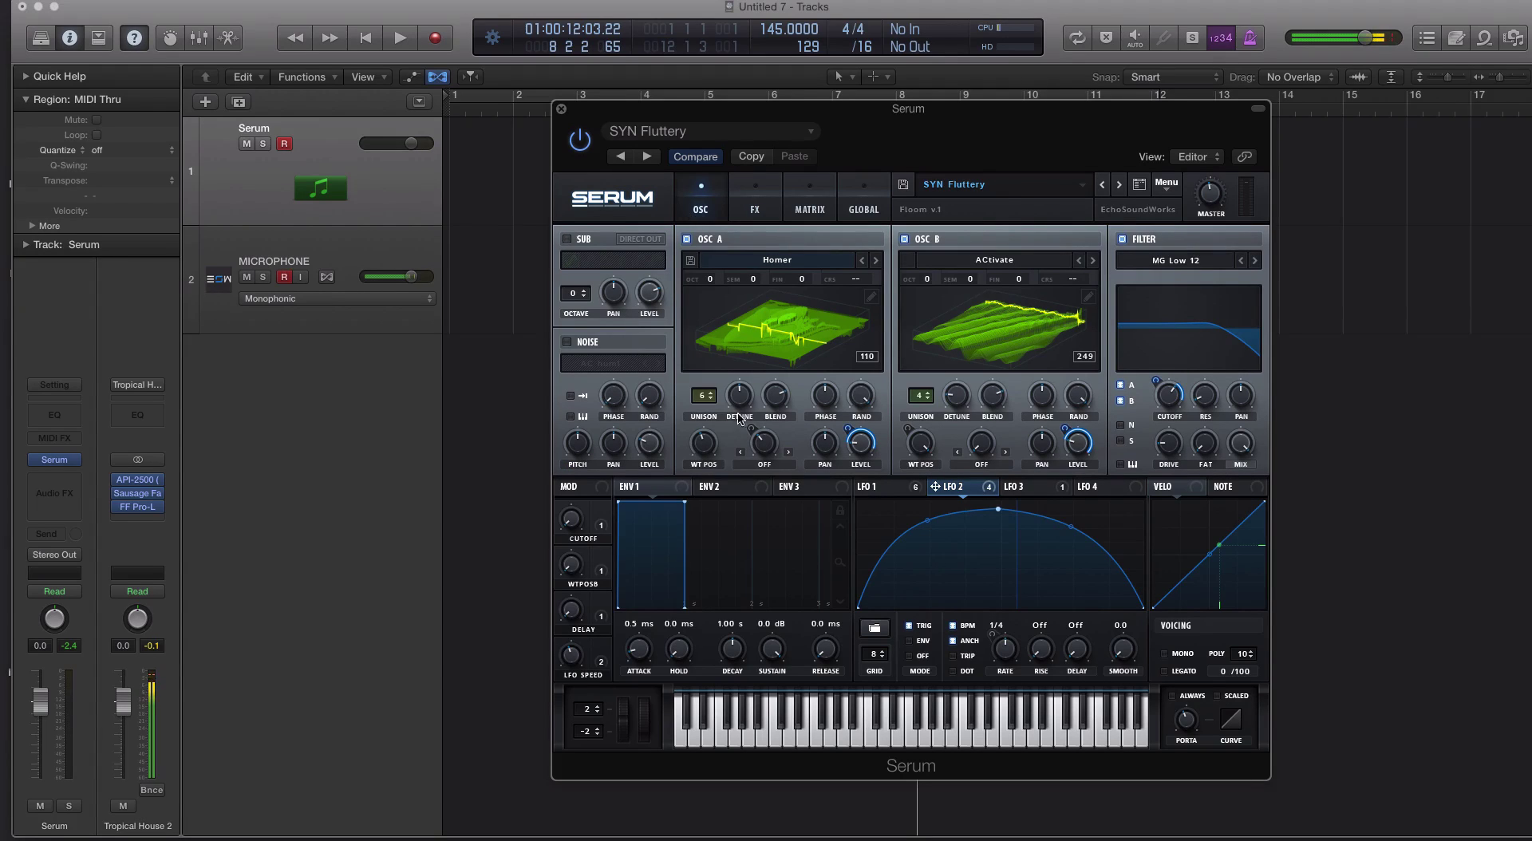
pyautogui.moveTo(705, 442); pyautogui.dragTo(729, 543)
pyautogui.click(1029, 487)
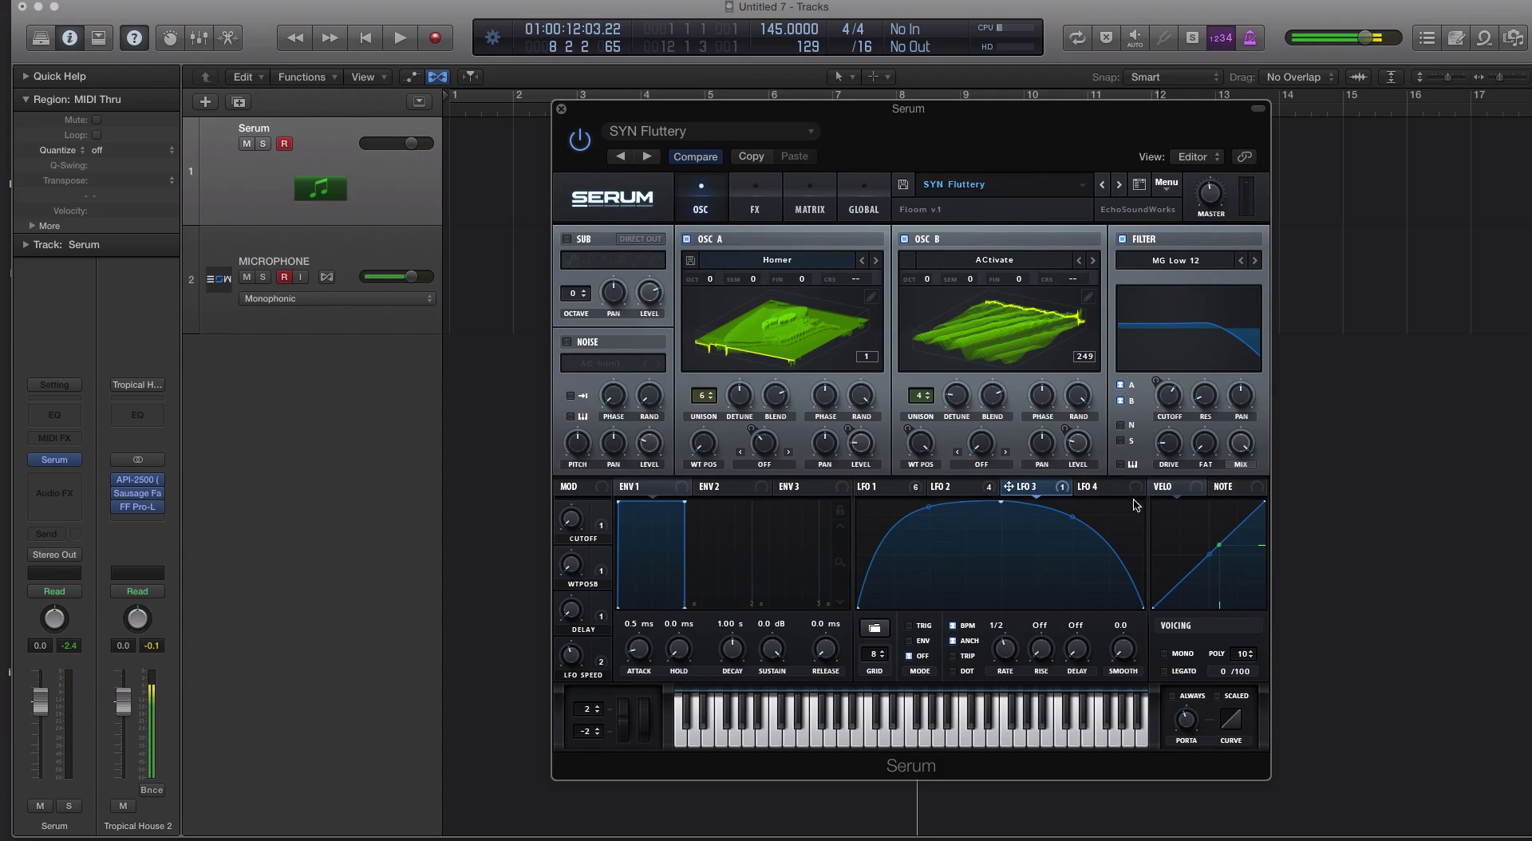
pyautogui.click(1093, 486)
pyautogui.moveTo(1077, 486); pyautogui.dragTo(703, 443)
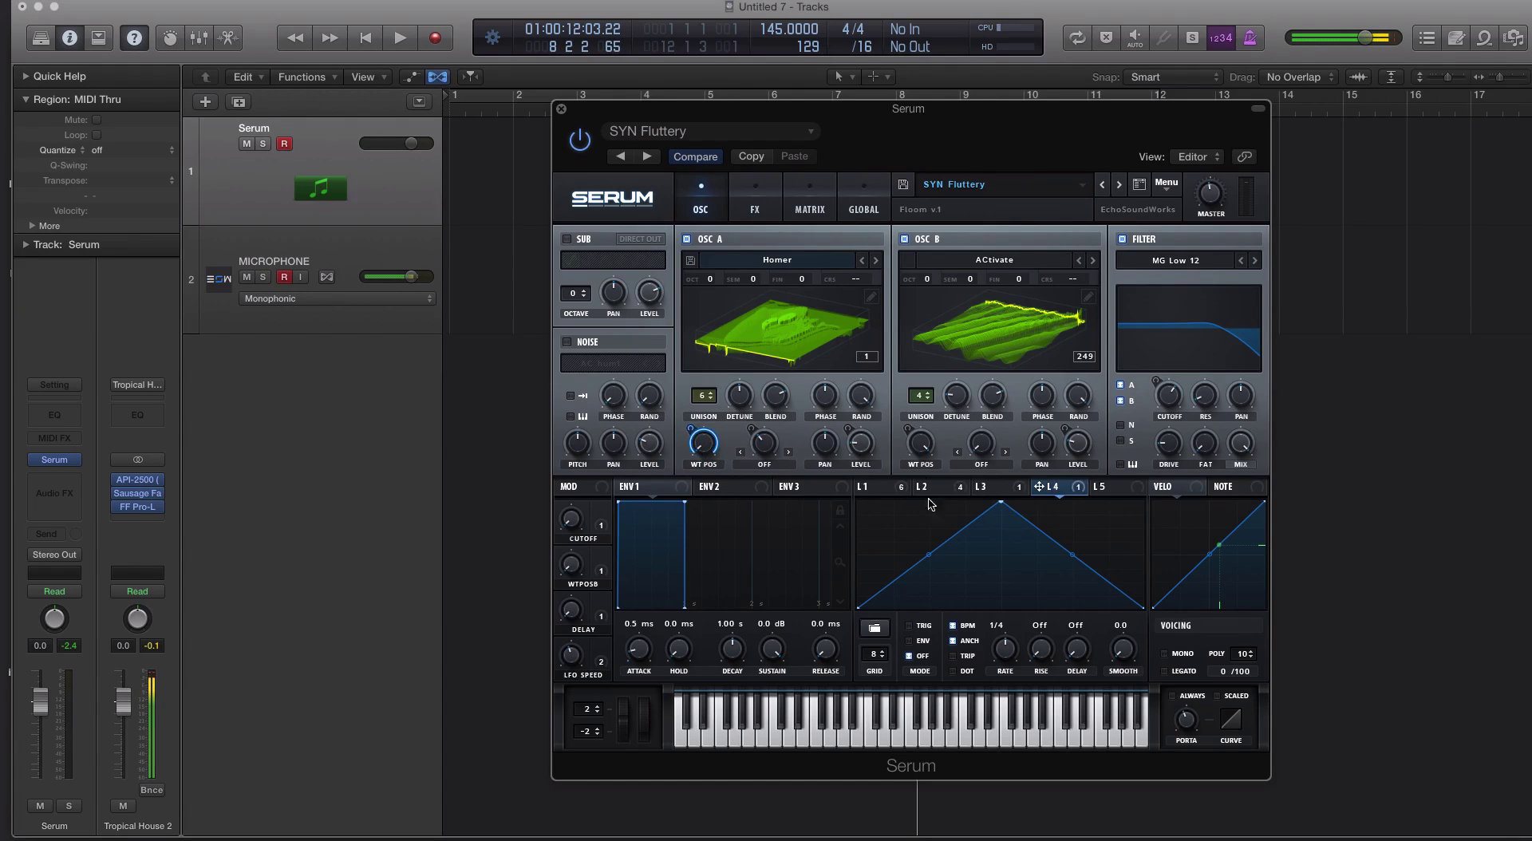
pyautogui.click(870, 297)
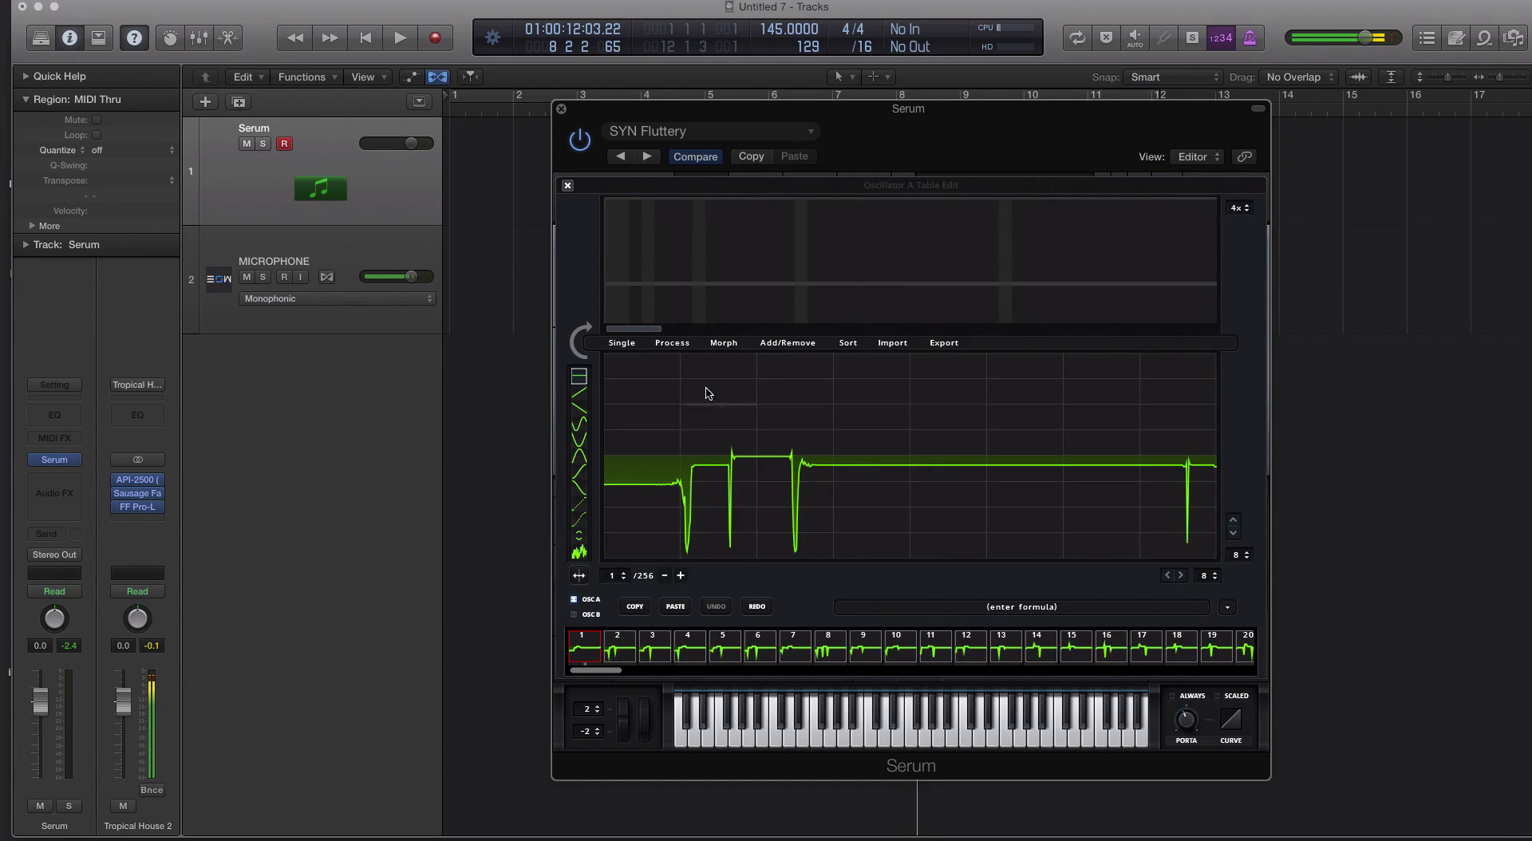
pyautogui.click(684, 345)
pyautogui.click(927, 408)
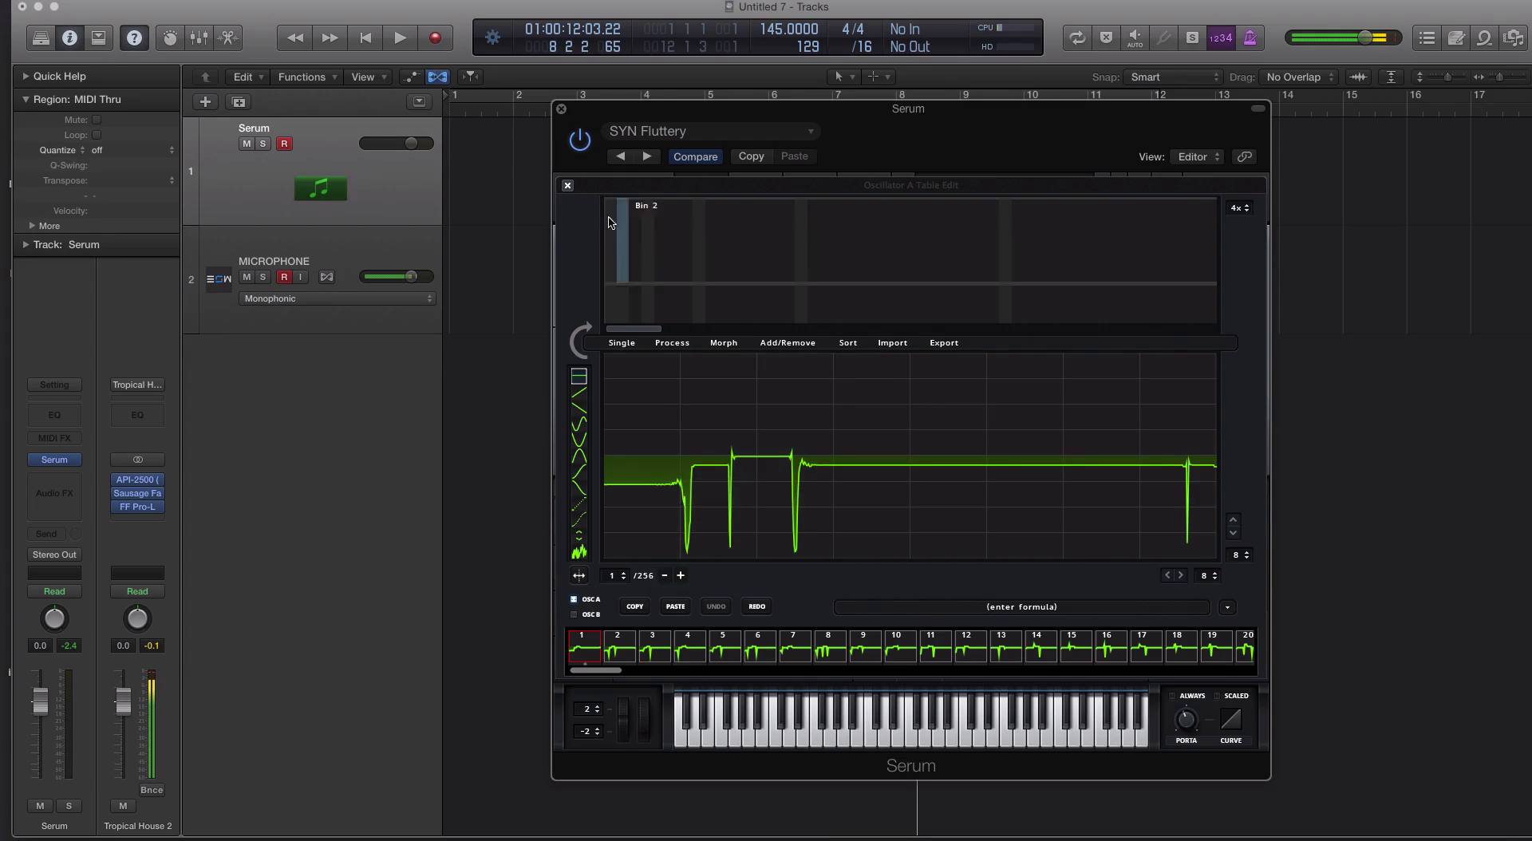
pyautogui.click(569, 185)
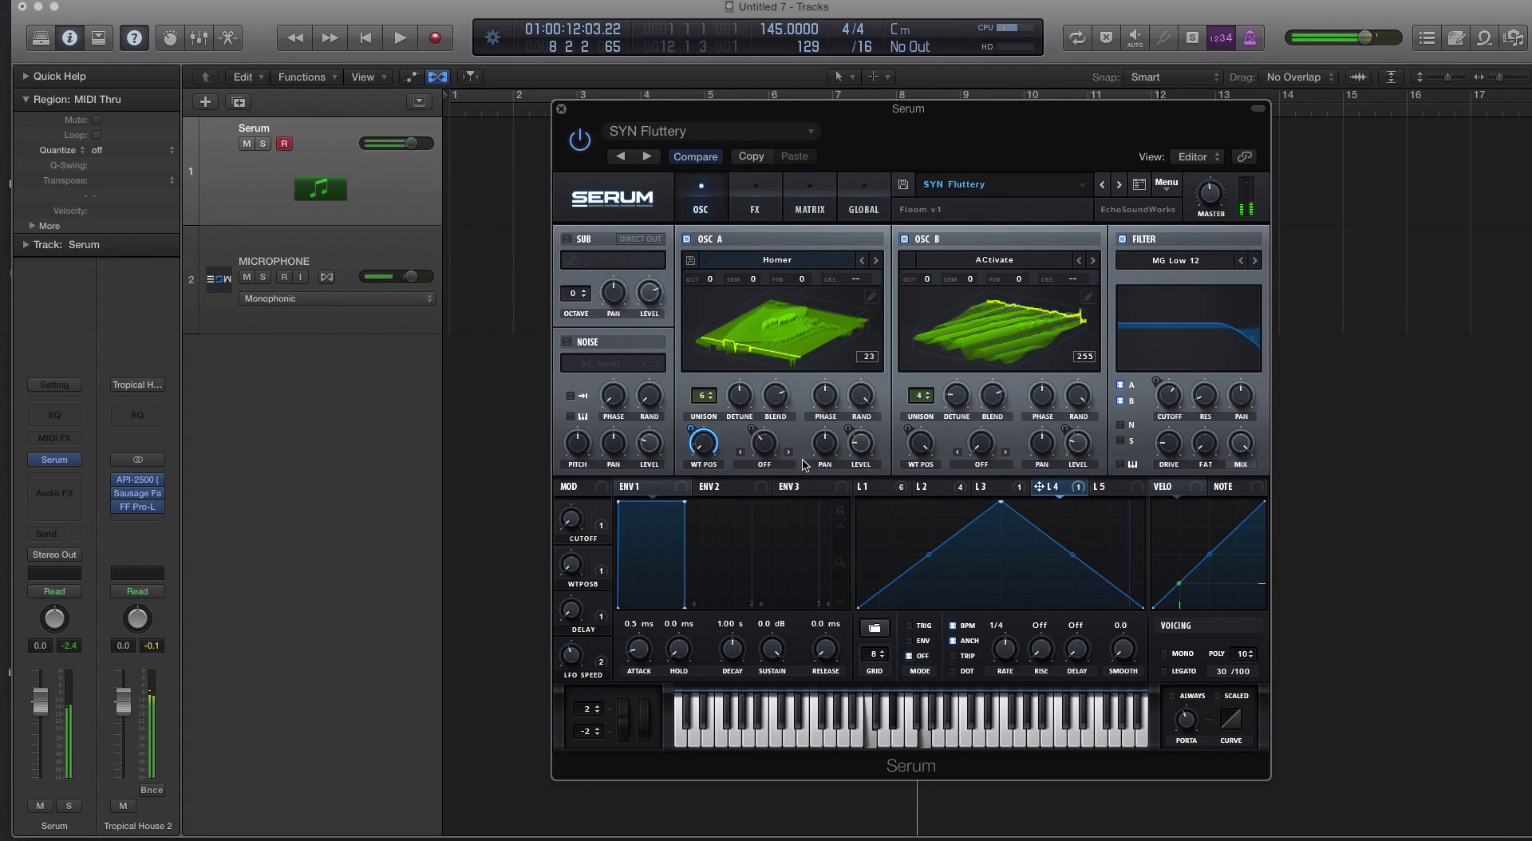
# Set LFO 4's modulation amount on OSC A's wavetable position to about 37 and raise the base position to about 58.
pyautogui.moveTo(690, 429); pyautogui.dragTo(697, 476)
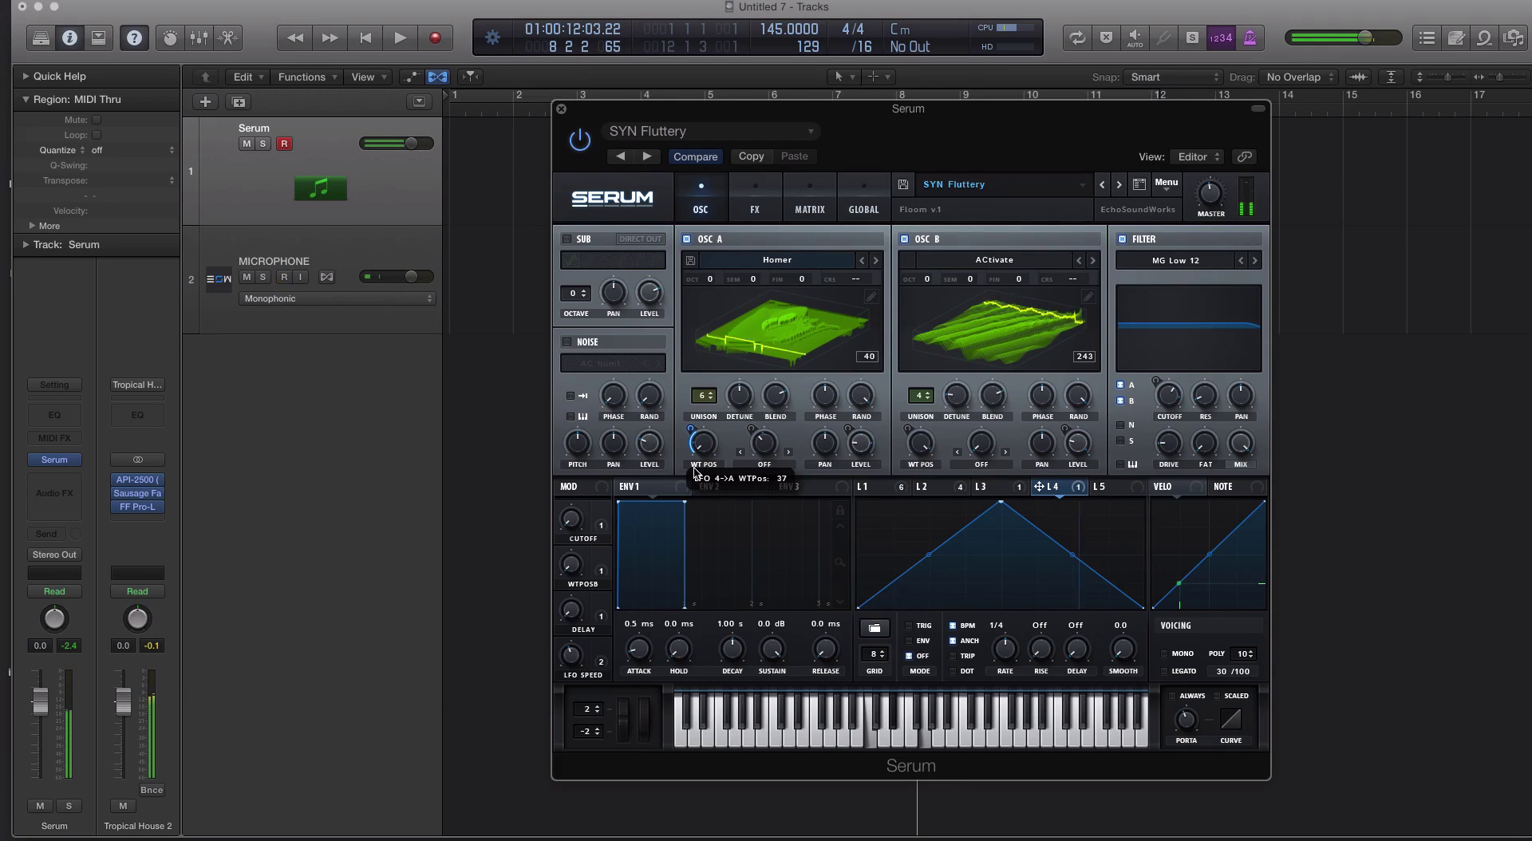
pyautogui.click(754, 343)
pyautogui.moveTo(703, 446); pyautogui.dragTo(694, 403)
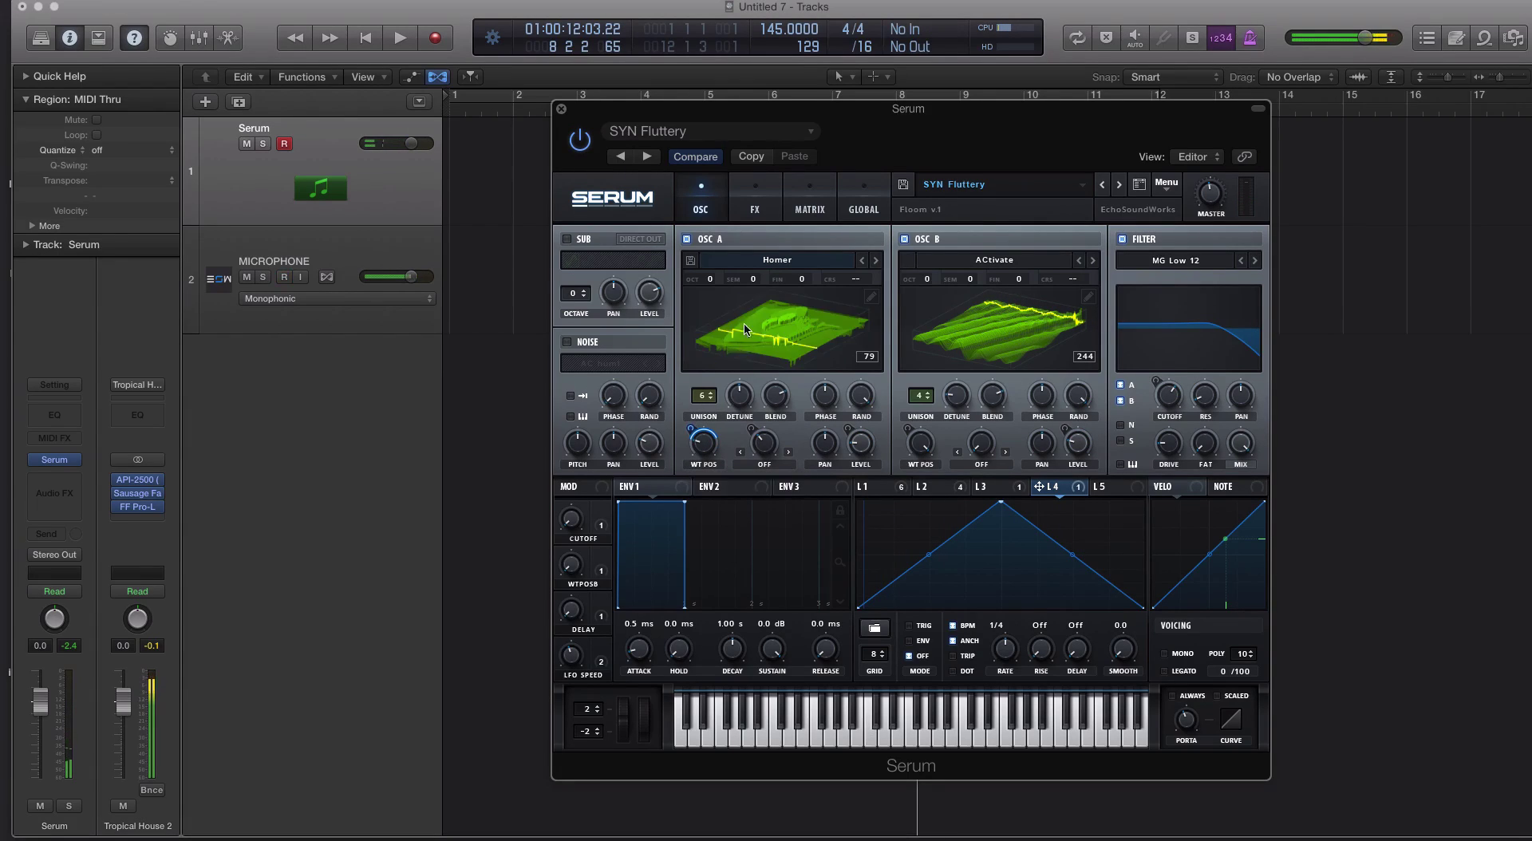
# Open OSC A's Homer wavetable for editing, select frames 1 to 16, and remove one frame from the table.
pyautogui.click(871, 297)
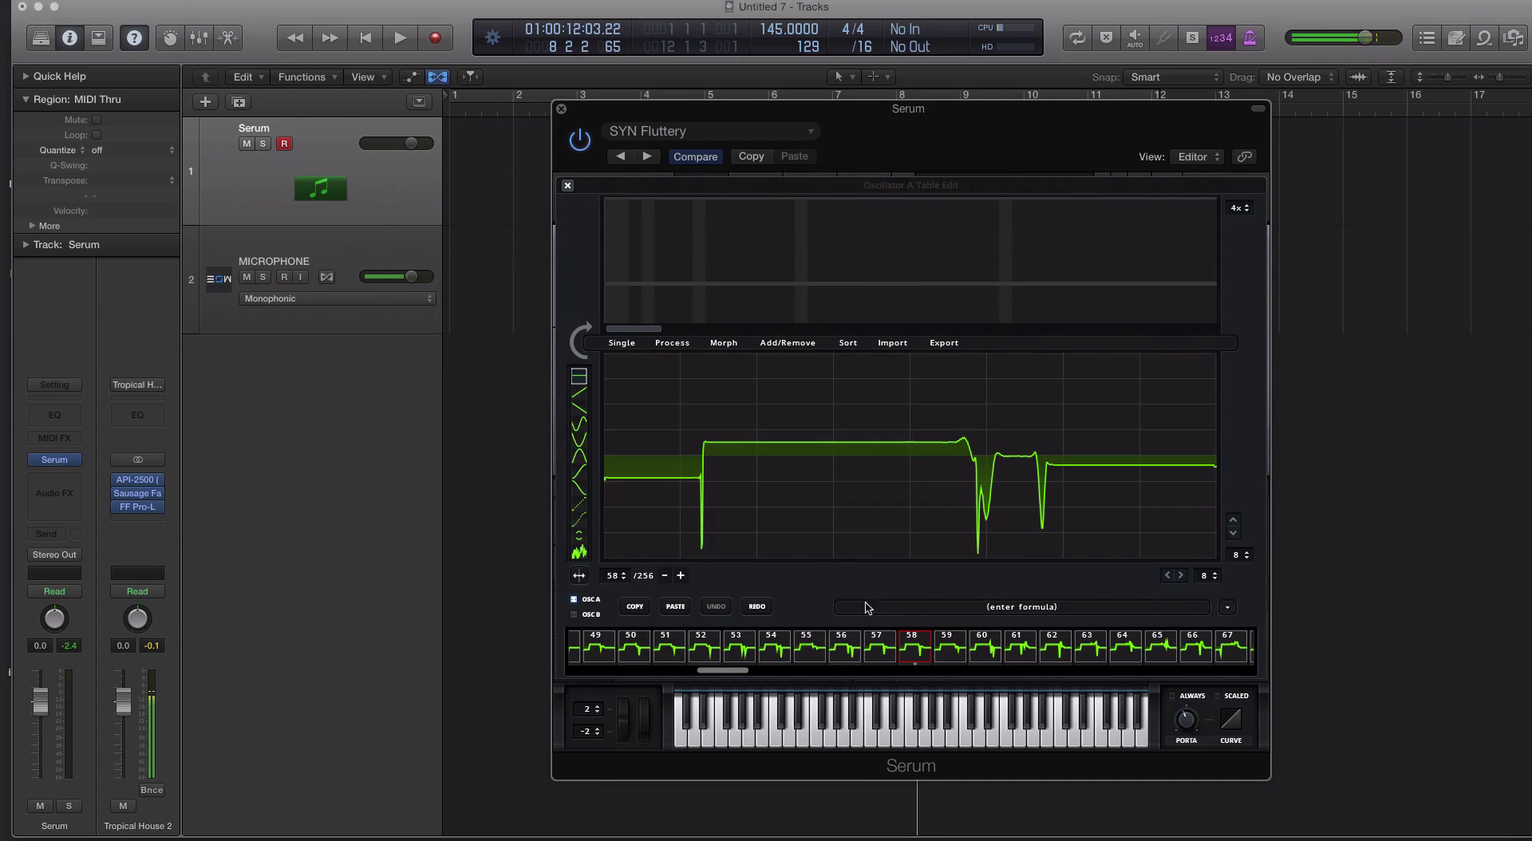
pyautogui.moveTo(698, 671); pyautogui.dragTo(572, 671)
pyautogui.click(587, 657)
pyautogui.keyDown('shift'); pyautogui.click(1111, 645); pyautogui.keyUp('shift')
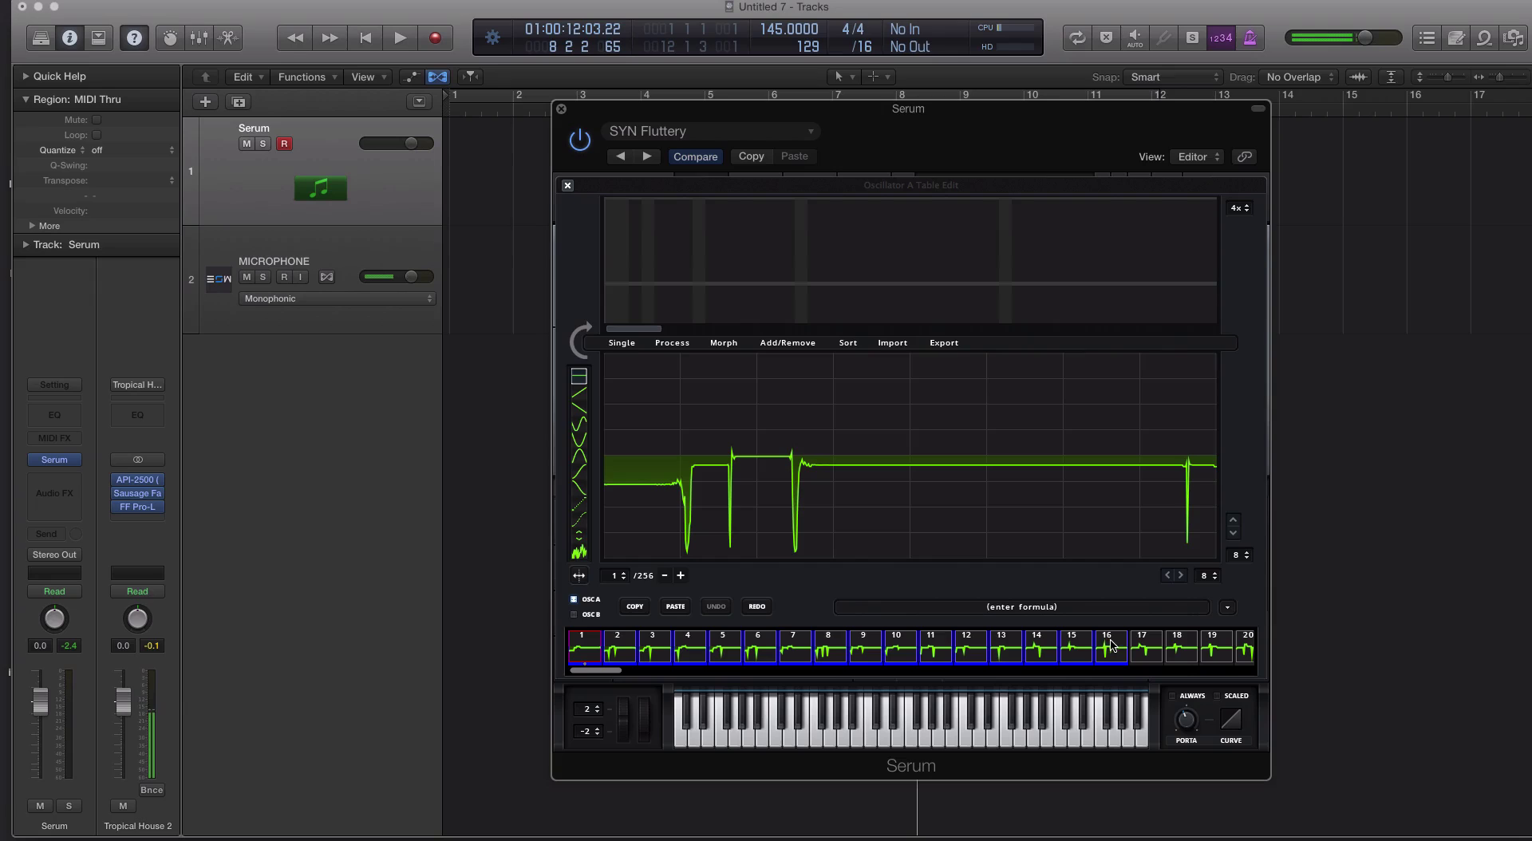
pyautogui.click(664, 576)
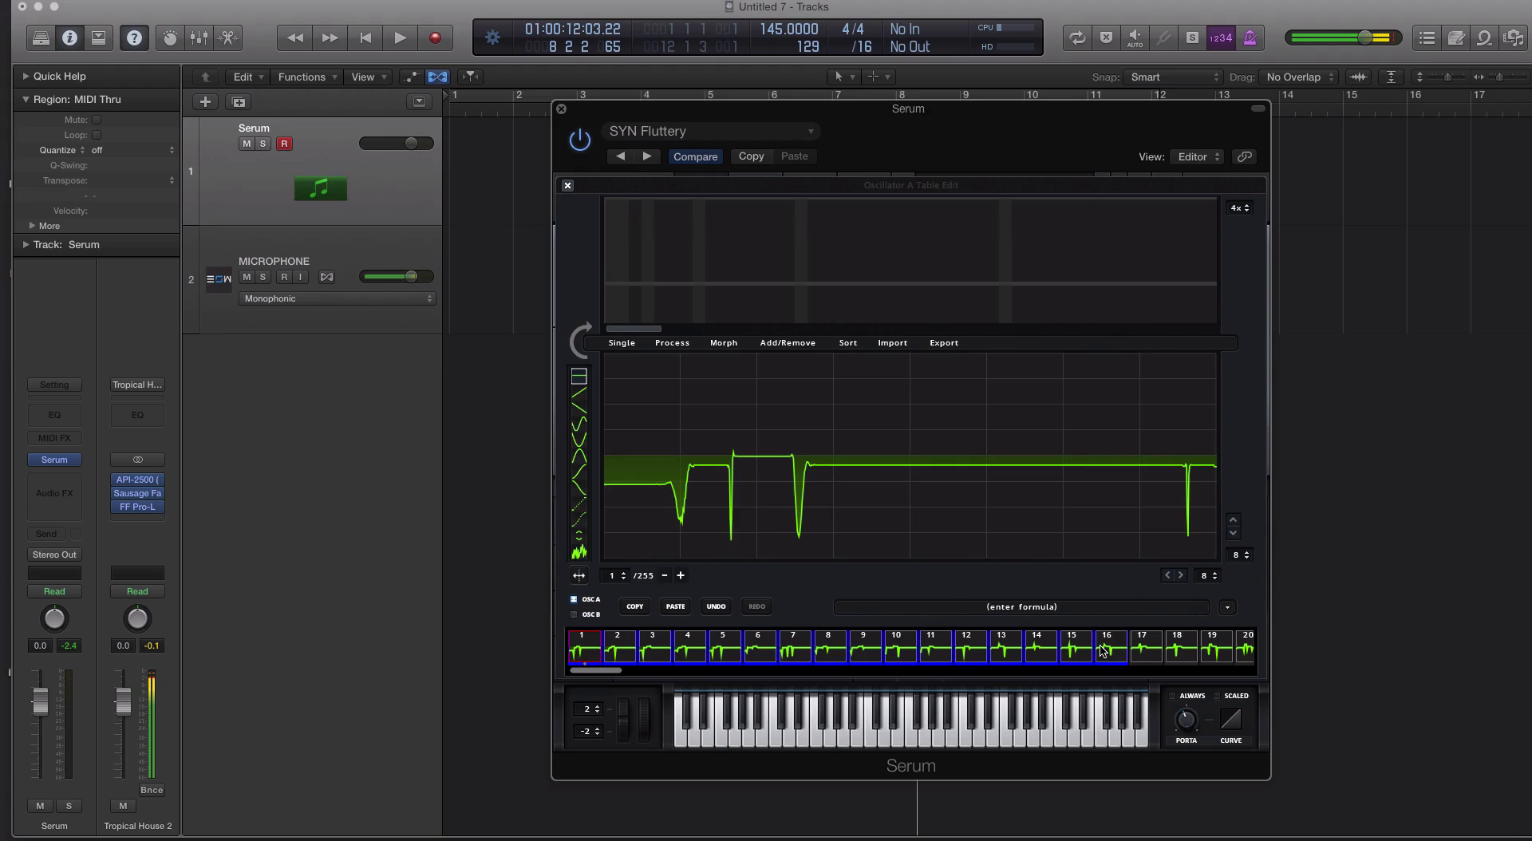
# Keep removing frames from the first part of the Homer wavetable until the table is 241 frames long.
pyautogui.click(1104, 648)
pyautogui.keyDown('shift'); pyautogui.click(587, 649); pyautogui.keyUp('shift')
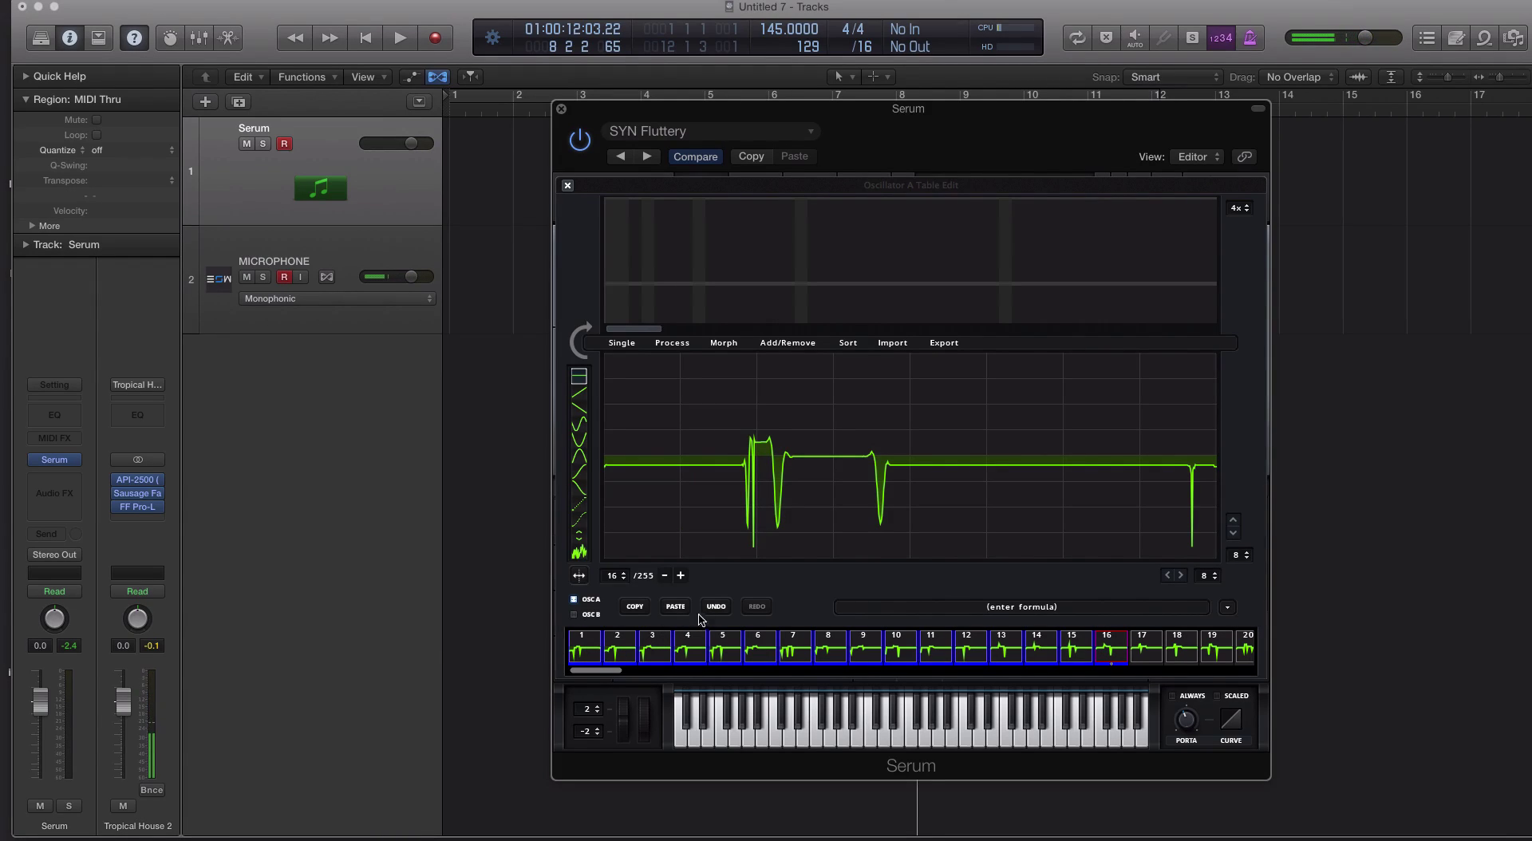
pyautogui.click(664, 577)
pyautogui.click(664, 577)
pyautogui.click(665, 577)
pyautogui.tripleClick(665, 577)
pyautogui.click(666, 577)
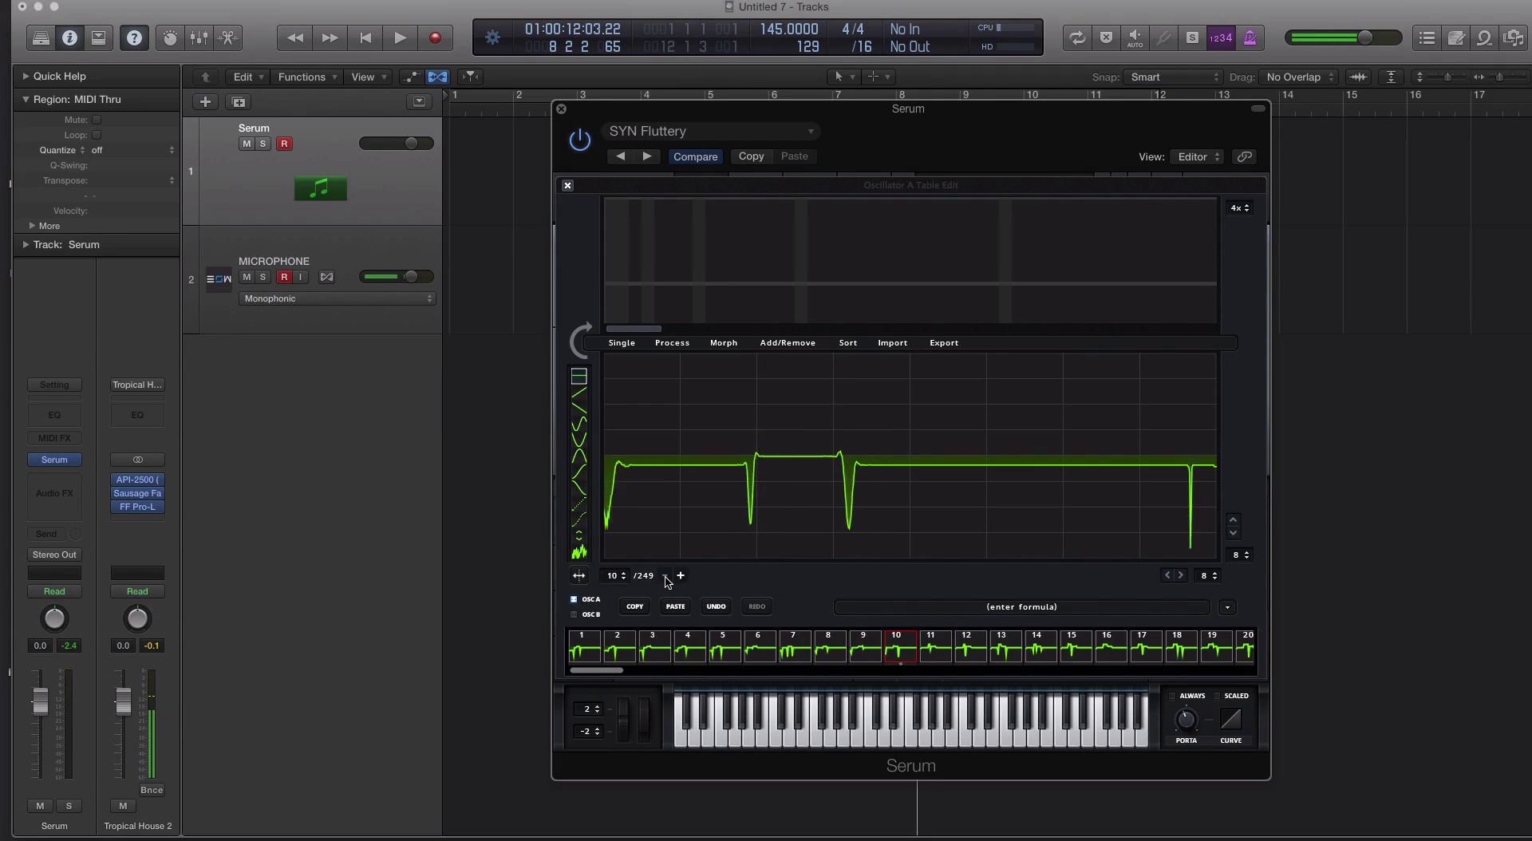
pyautogui.tripleClick(665, 578)
pyautogui.tripleClick(665, 578)
pyautogui.click(665, 578)
# Return the Homer wavetable to frame 1 and close the wavetable editor.
pyautogui.click(697, 650)
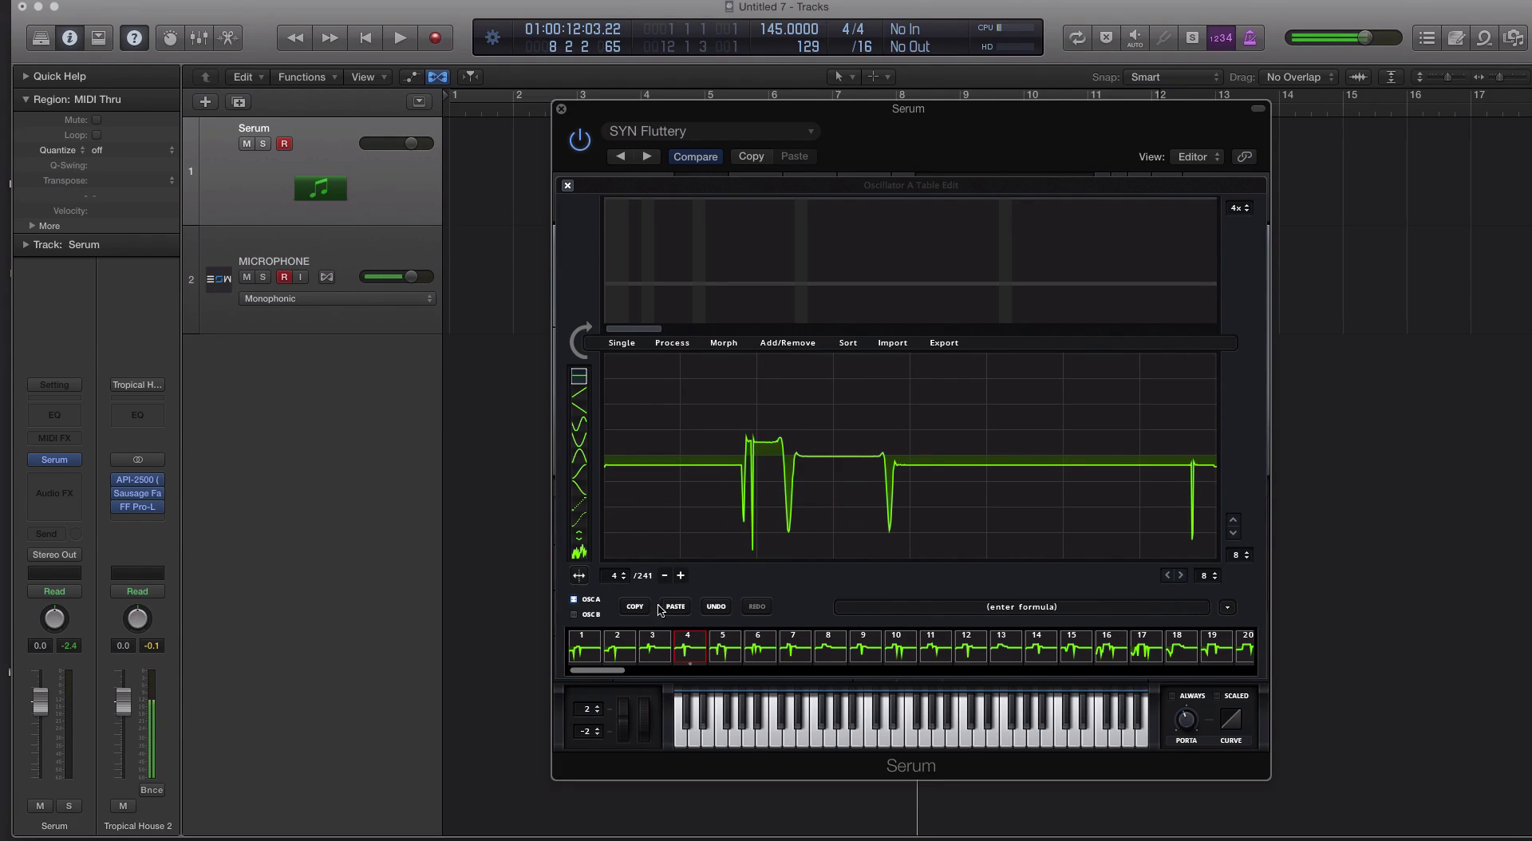
pyautogui.moveTo(615, 577); pyautogui.dragTo(610, 655)
pyautogui.moveTo(621, 580); pyautogui.dragTo(628, 612)
pyautogui.click(567, 186)
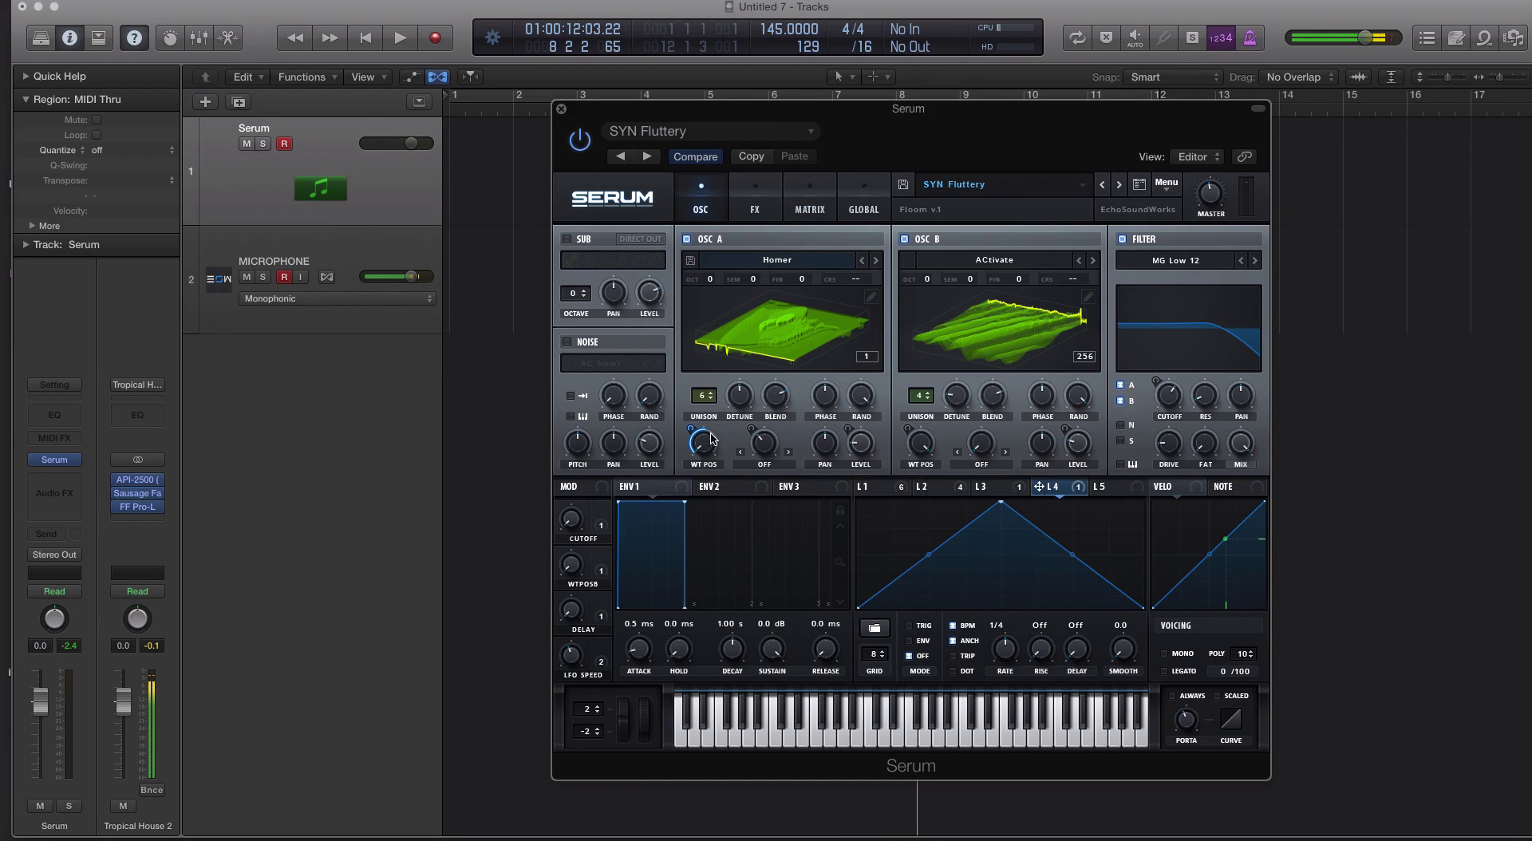
# Reduce LFO 4's modulation amount on OSC A's wavetable position and switch OSC A's waveform display to the 2D view.
pyautogui.moveTo(691, 422); pyautogui.dragTo(693, 437)
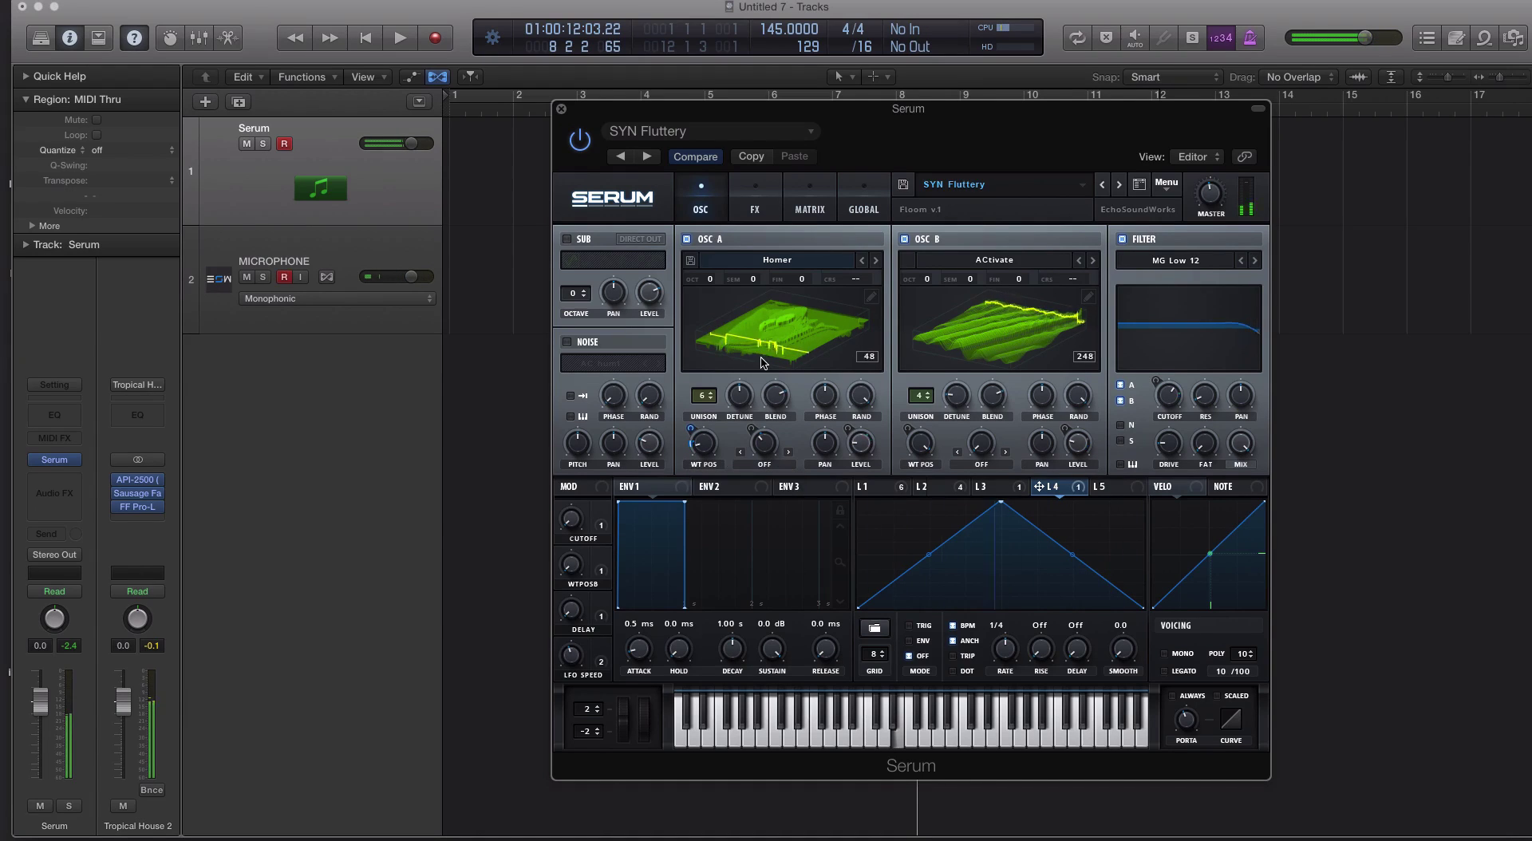
pyautogui.click(786, 341)
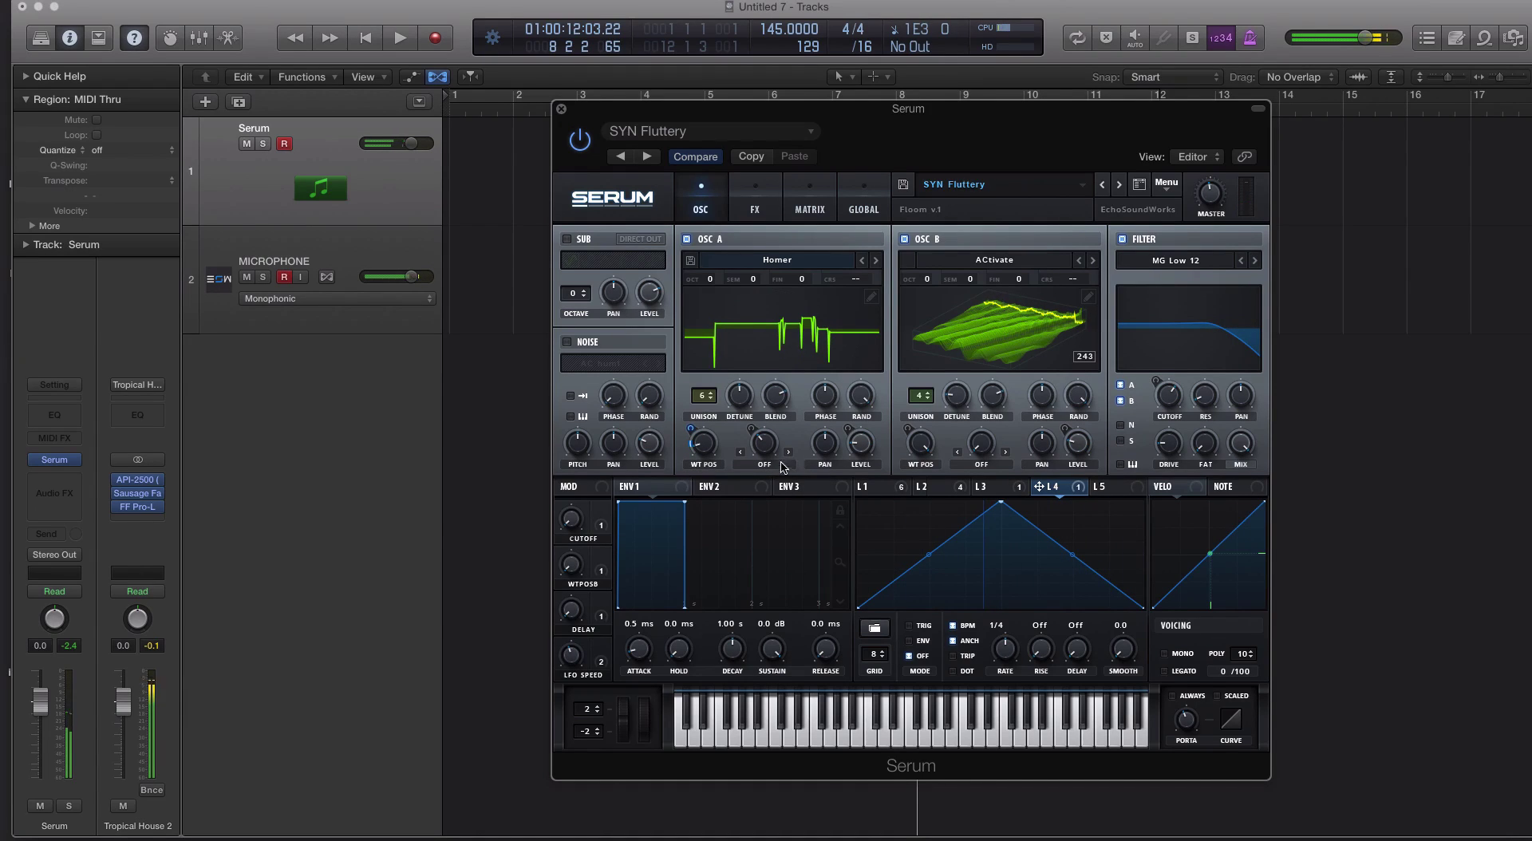
# Set OSC B's warp mode to FM (from A), adjust its amount, and return OSC A's waveform display to the 3D view.
pyautogui.click(968, 466)
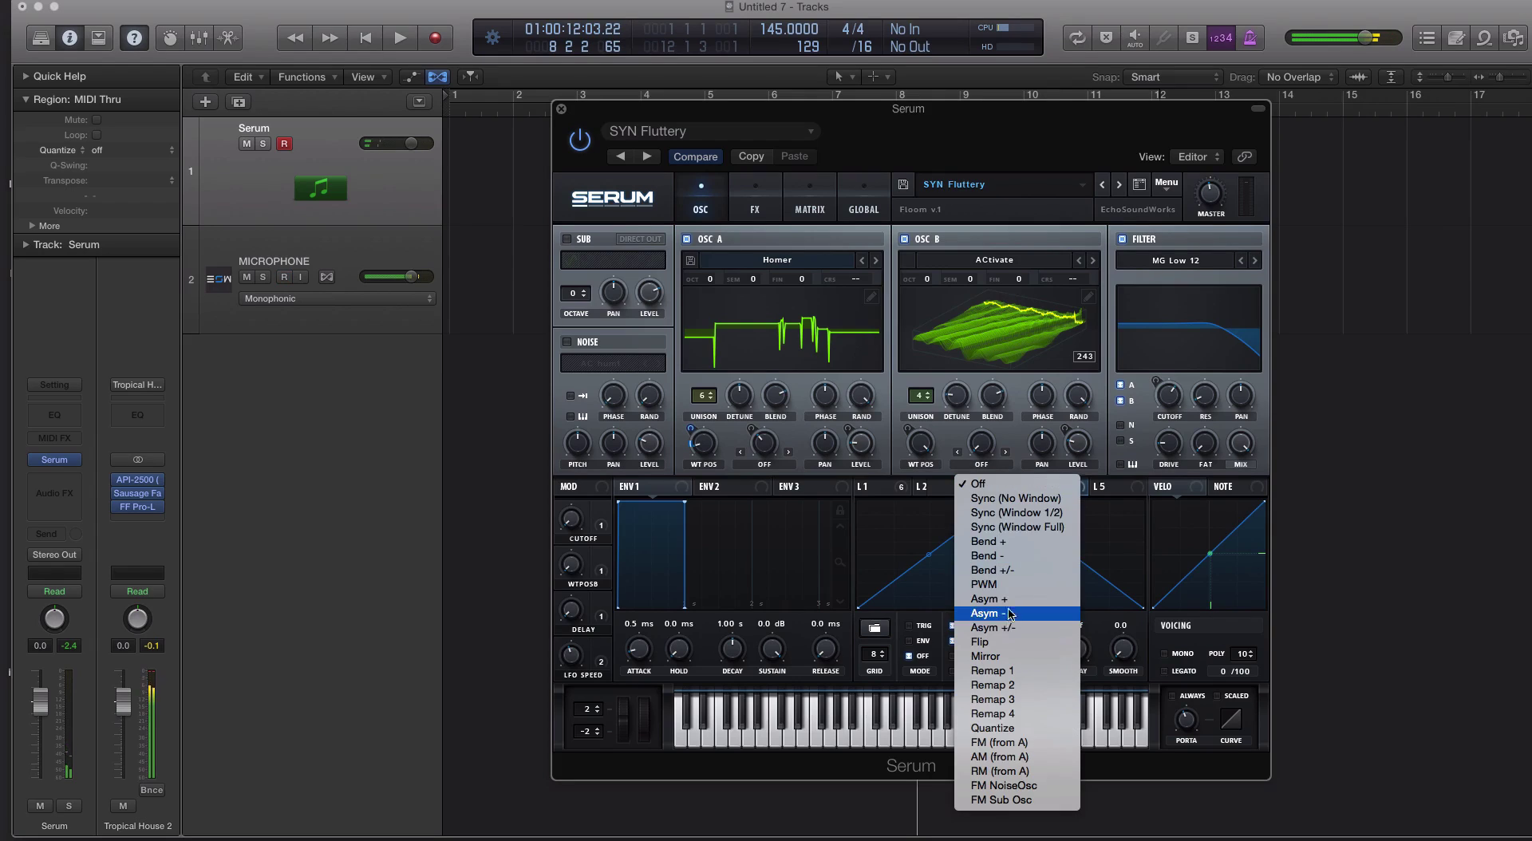
pyautogui.click(1033, 742)
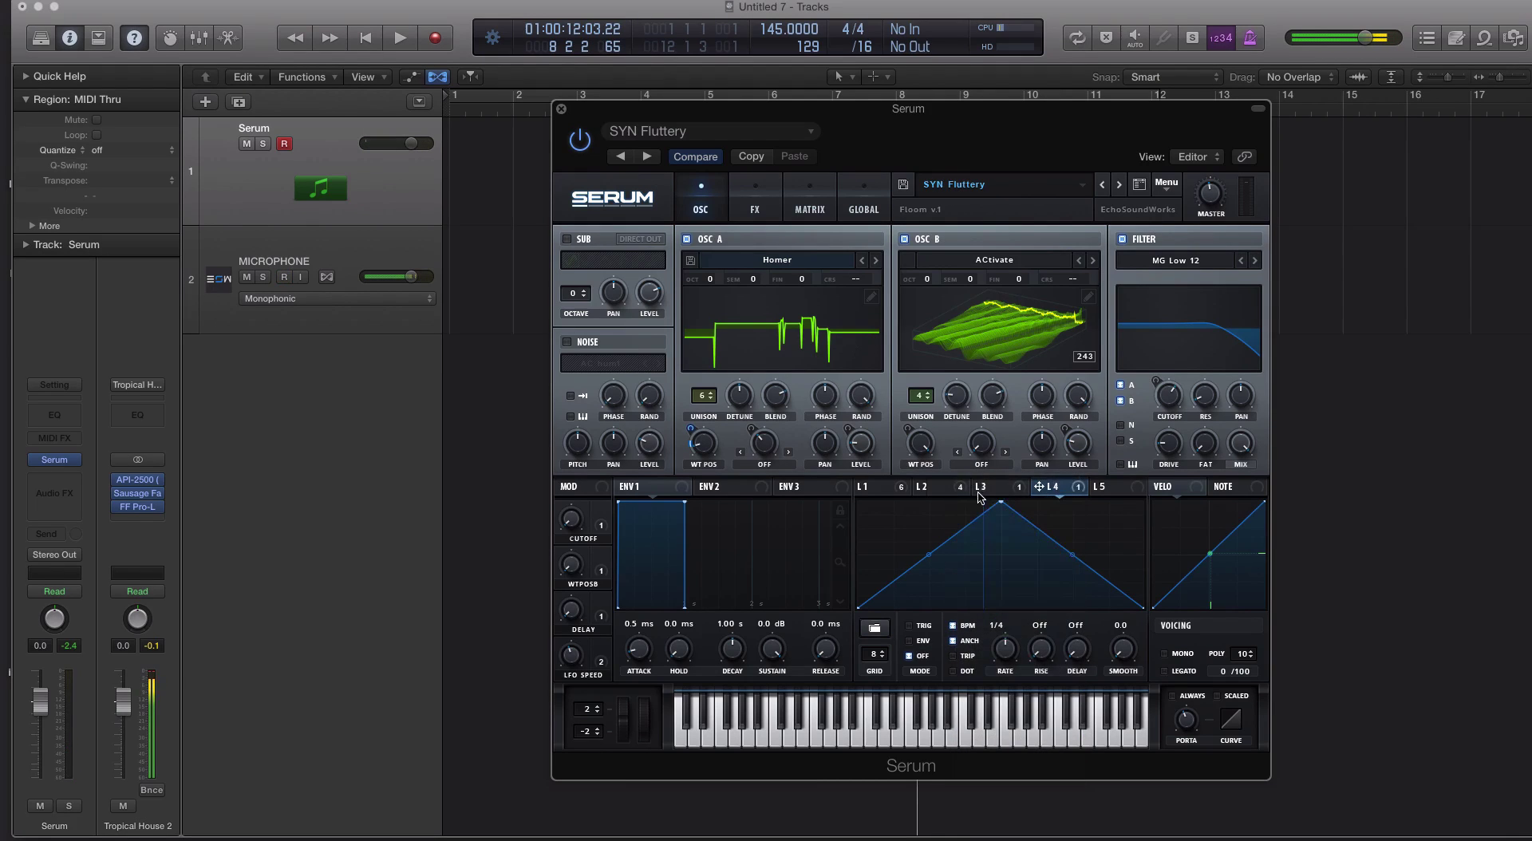
pyautogui.moveTo(983, 449); pyautogui.dragTo(975, 293)
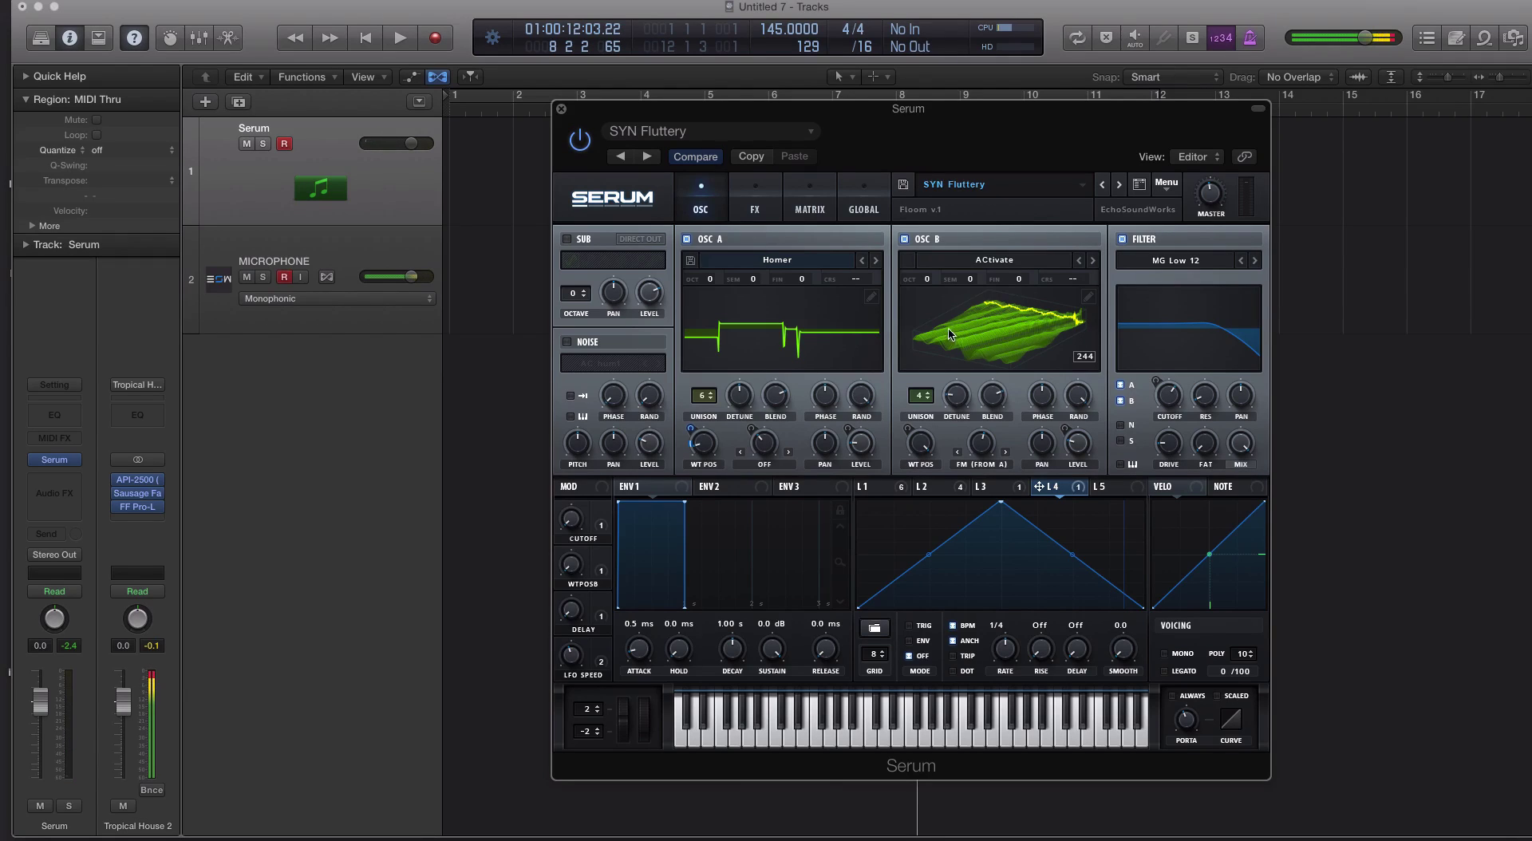
pyautogui.click(696, 313)
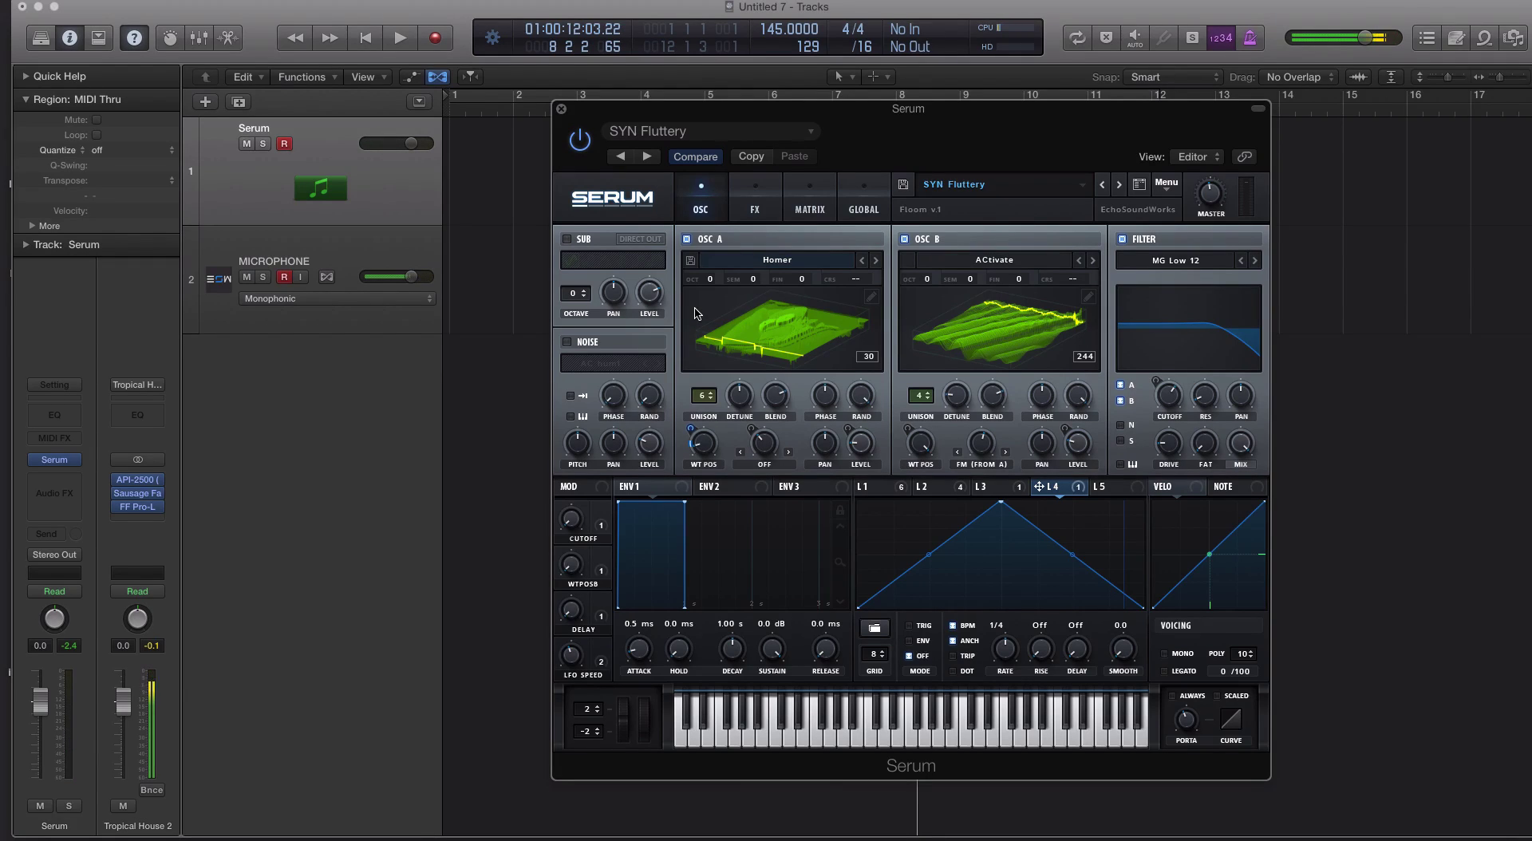